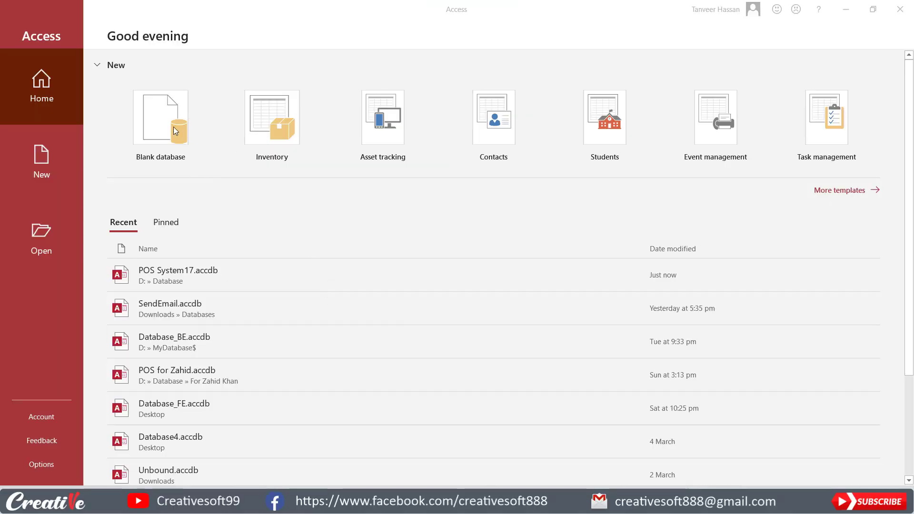
# Create a blank database with the file name MyPOS
pyautogui.click(161, 119)
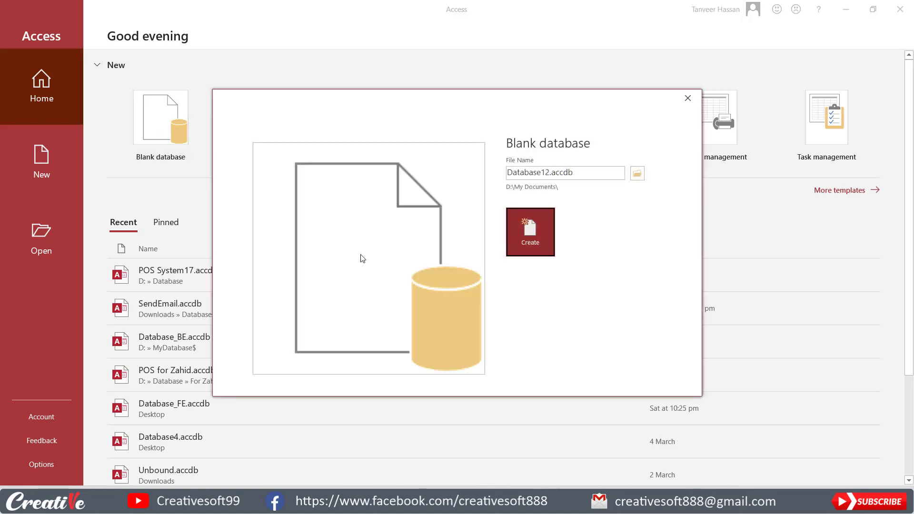
pyautogui.click(550, 173)
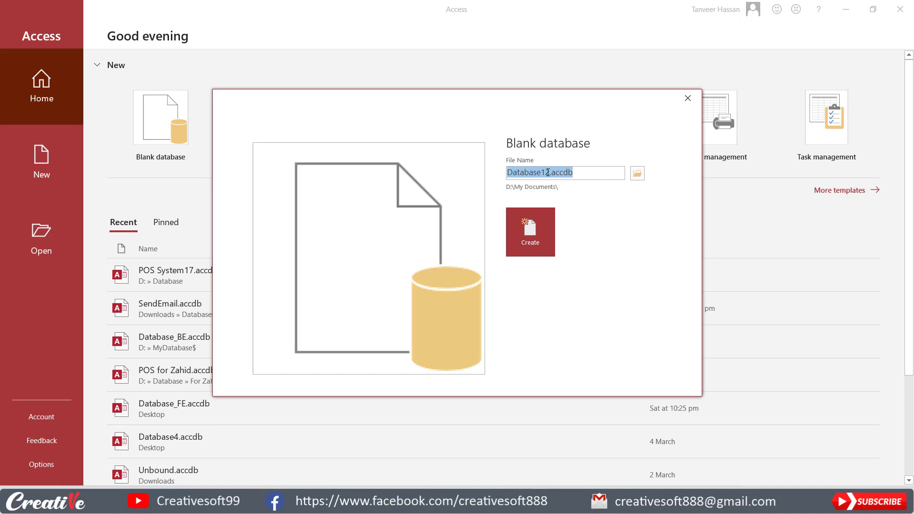
pyautogui.click(550, 172)
pyautogui.moveTo(549, 172); pyautogui.dragTo(507, 172)
pyautogui.write('My')
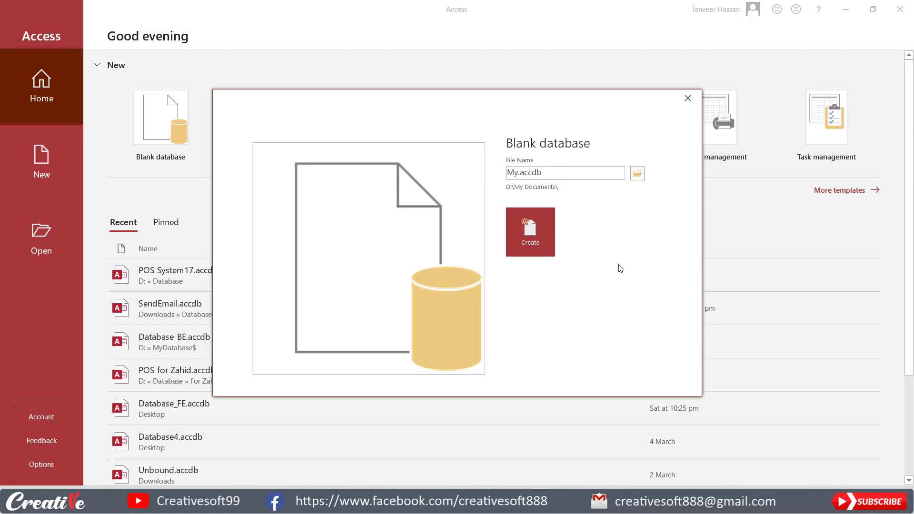
pyautogui.write('POS')
pyautogui.click(532, 232)
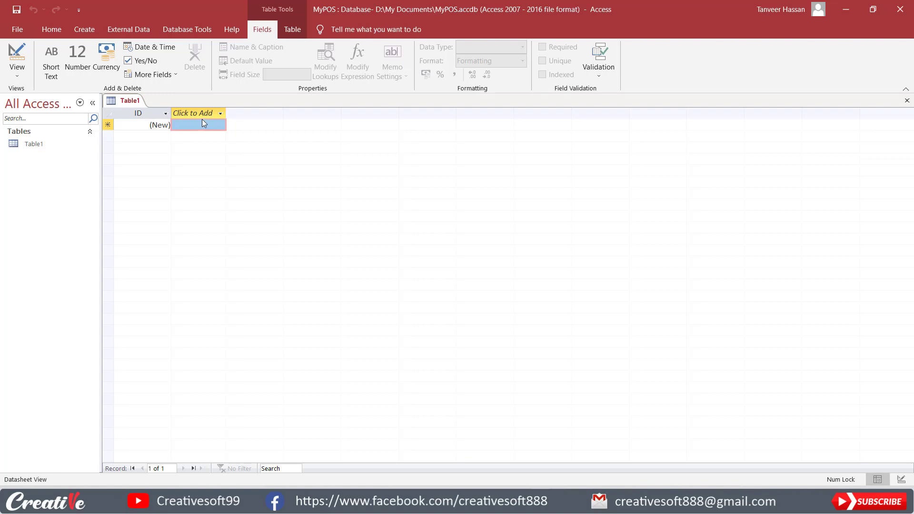
# Switch the new table to Design view, saving it as Items, and rename its ID field to Item_ID
pyautogui.click(18, 56)
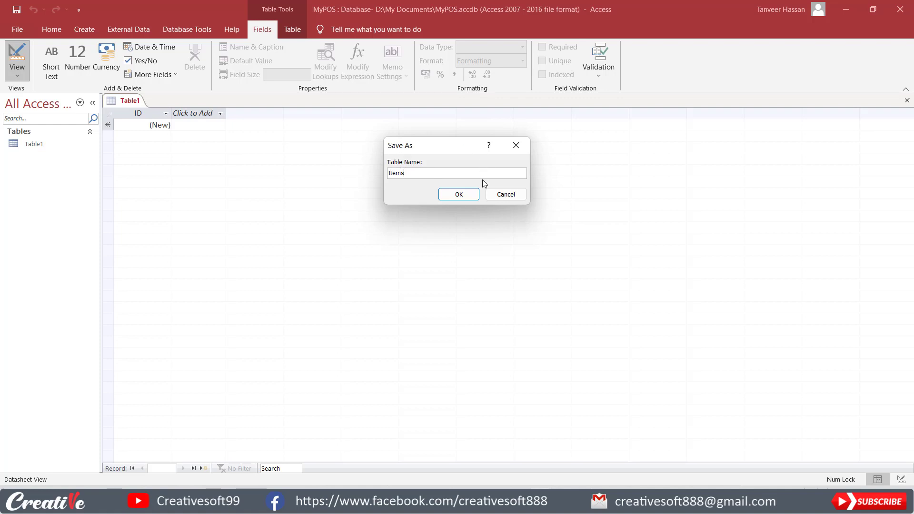
pyautogui.click(458, 196)
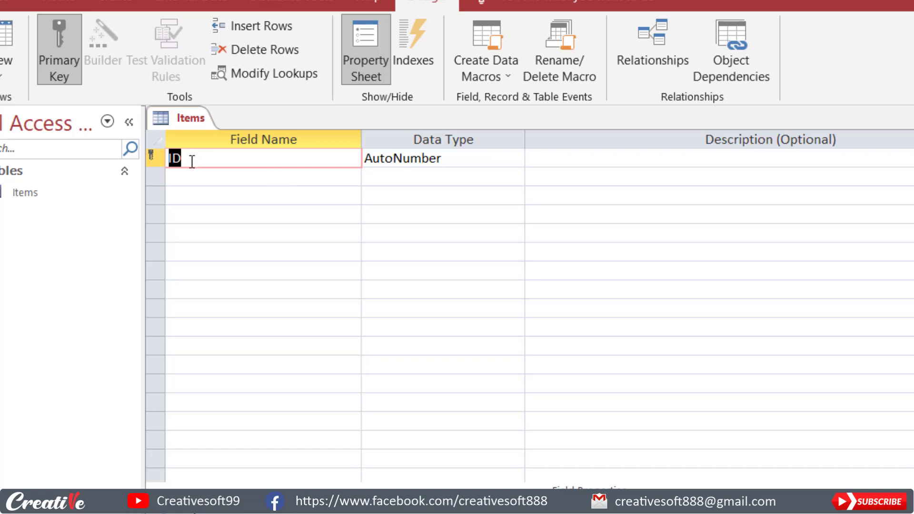
pyautogui.click(172, 157)
pyautogui.write('Item_')
# Add the fields Barcode and Item_Name below Item_ID, both with the Short Text data type
pyautogui.click(238, 178)
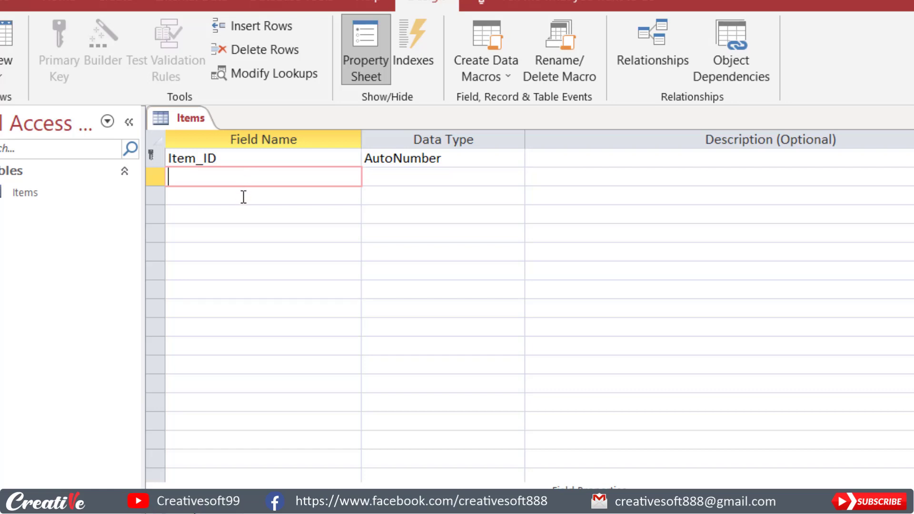
pyautogui.write('Barcode')
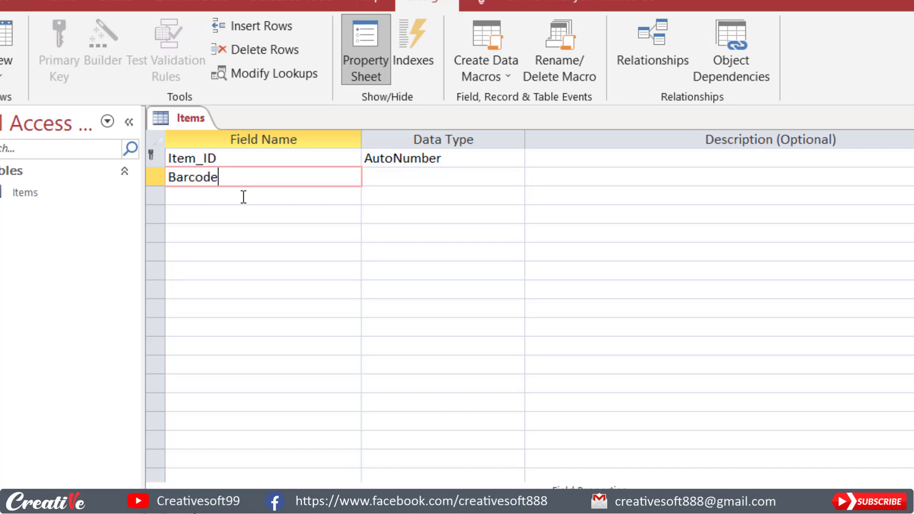
pyautogui.press('Tab')
pyautogui.press('Tab')
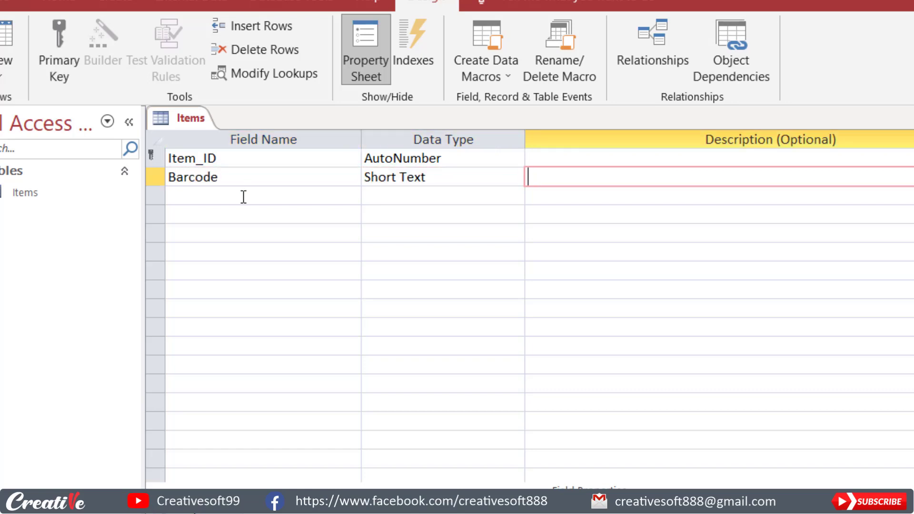
pyautogui.press('Tab')
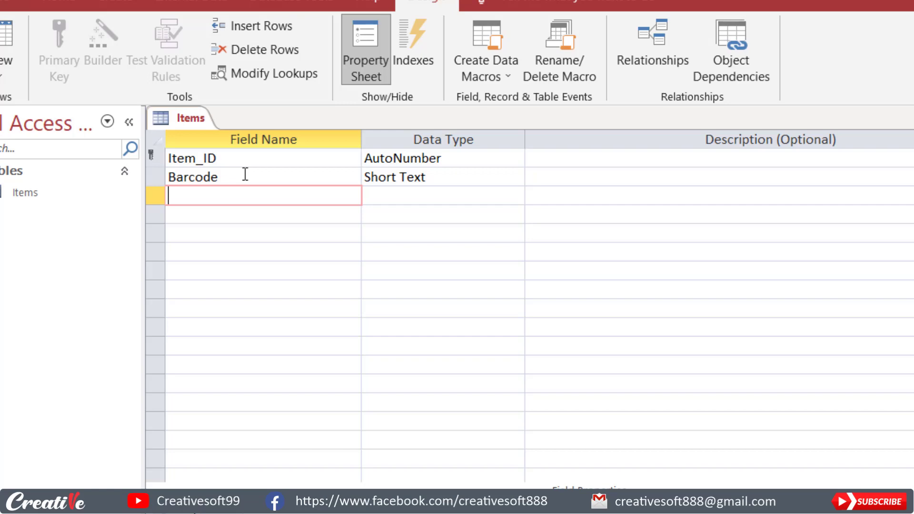
pyautogui.write('Item_Name')
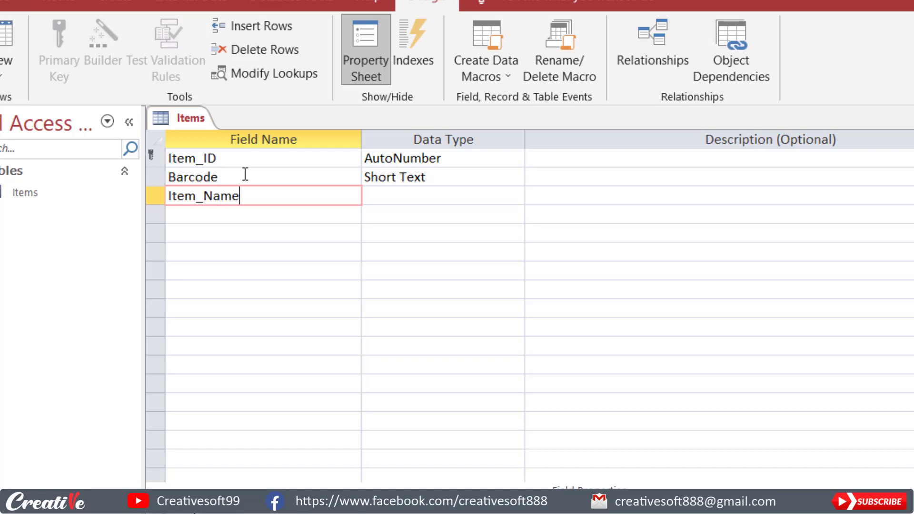
pyautogui.press('Tab')
pyautogui.press('Tab')
pyautogui.press('Tab')
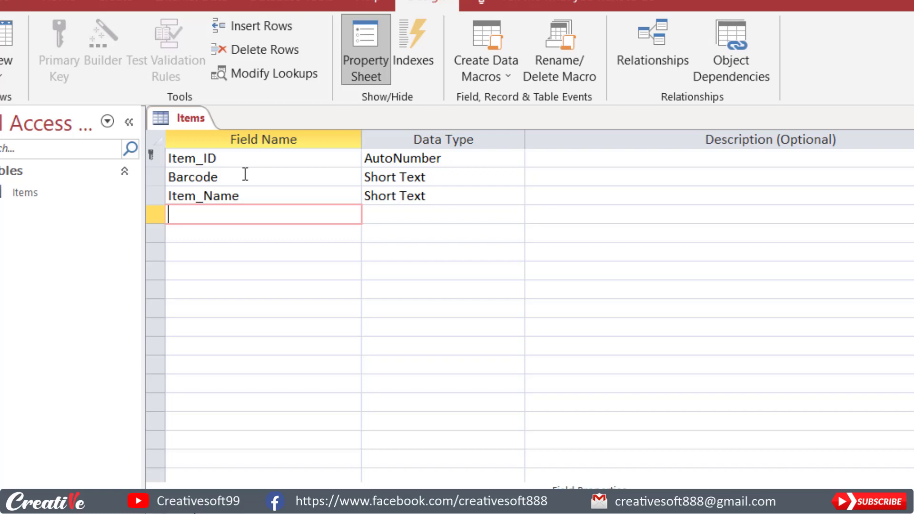
# Add the fields Unit and Catagory to the Items table, both with the Number data type
pyautogui.write('Unit')
pyautogui.press('Tab')
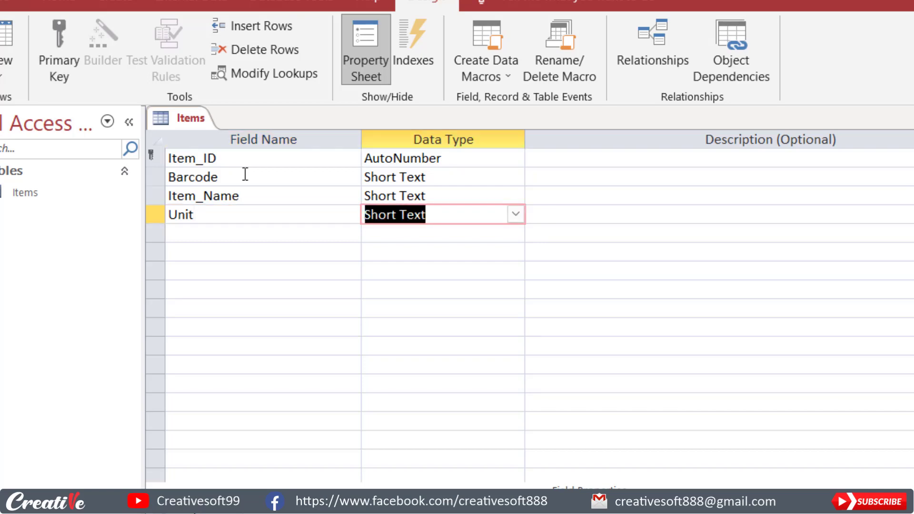
pyautogui.write('number')
pyautogui.press('Tab')
pyautogui.press('Tab')
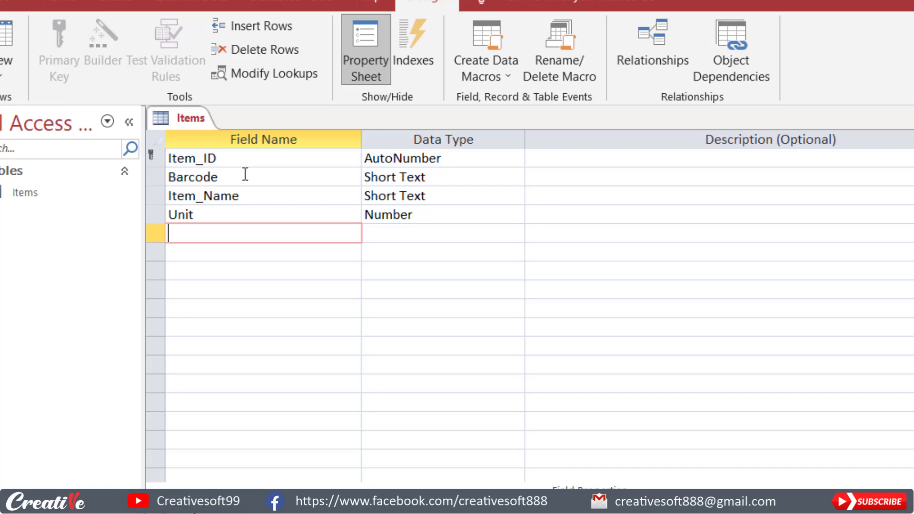
pyautogui.write('Catagory')
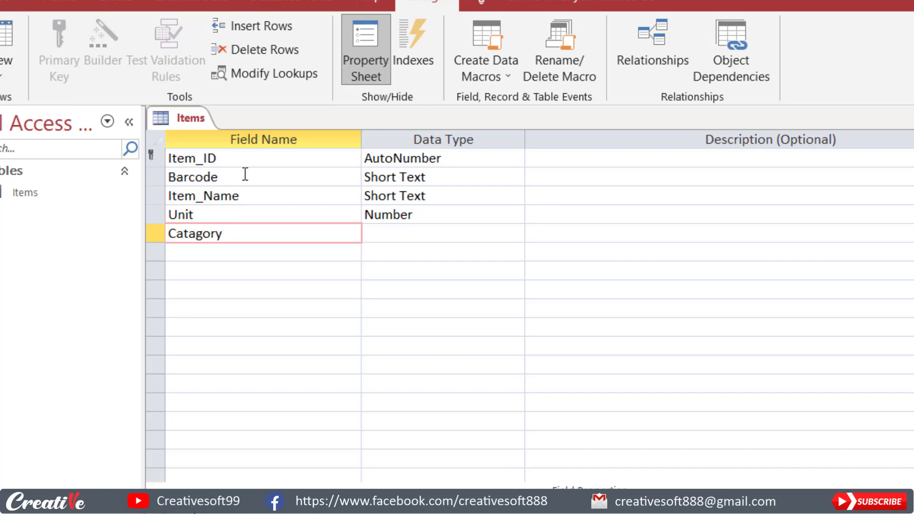
pyautogui.press('Tab')
pyautogui.press('Tab')
pyautogui.press('Tab')
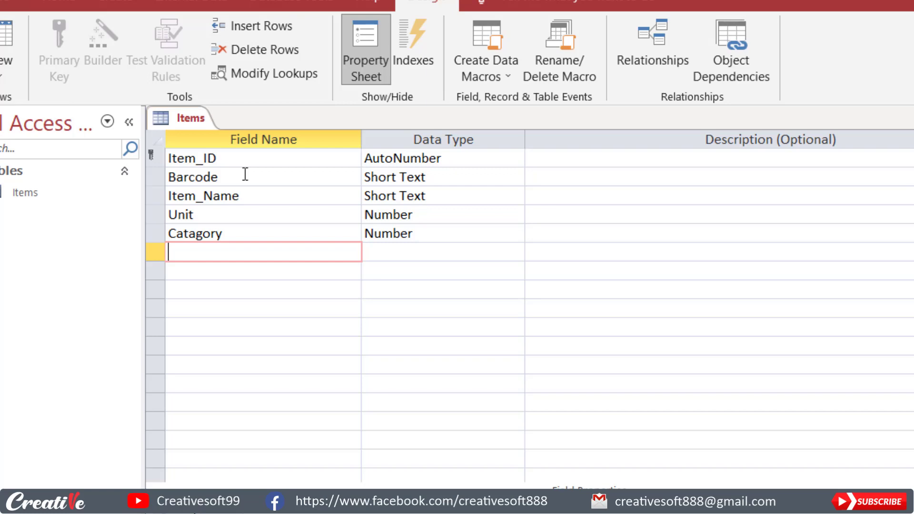
# Add a field named RO_Level with the Number data type below Catagory
pyautogui.click(256, 211)
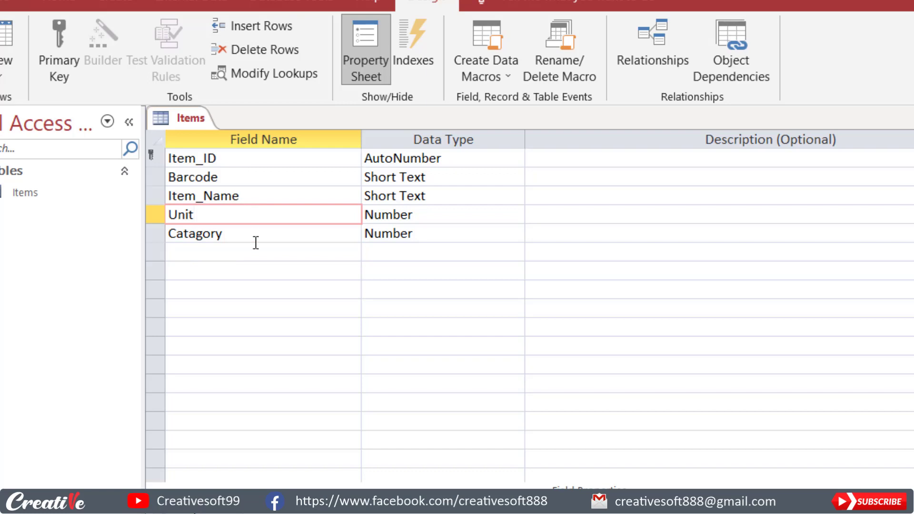
pyautogui.click(255, 233)
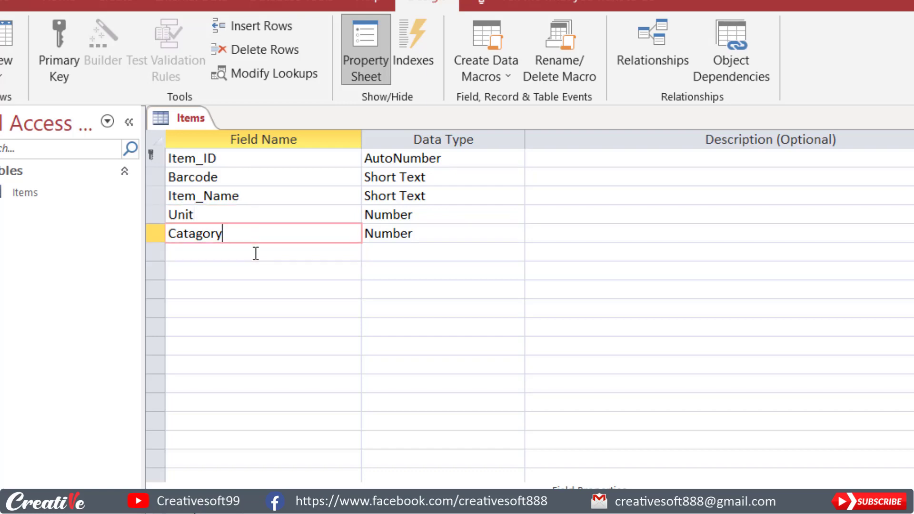
pyautogui.click(256, 252)
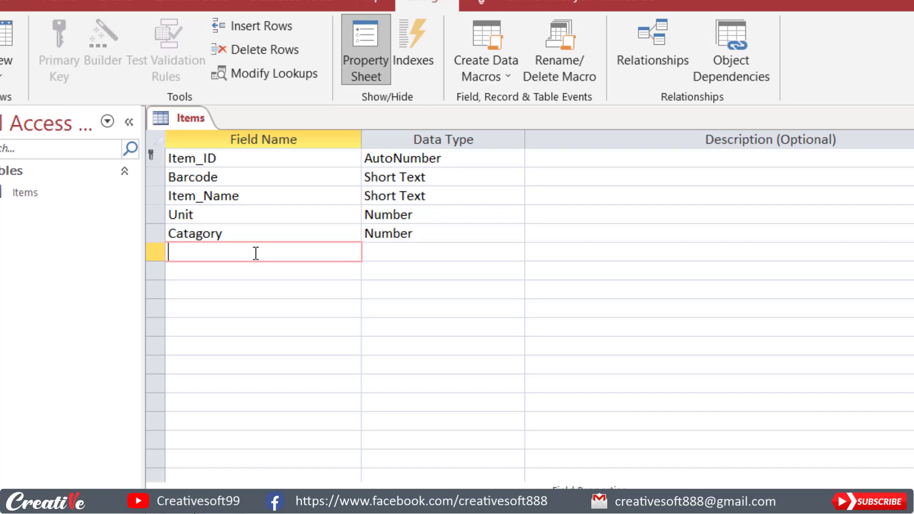
pyautogui.write('RO_Level')
pyautogui.press('Tab')
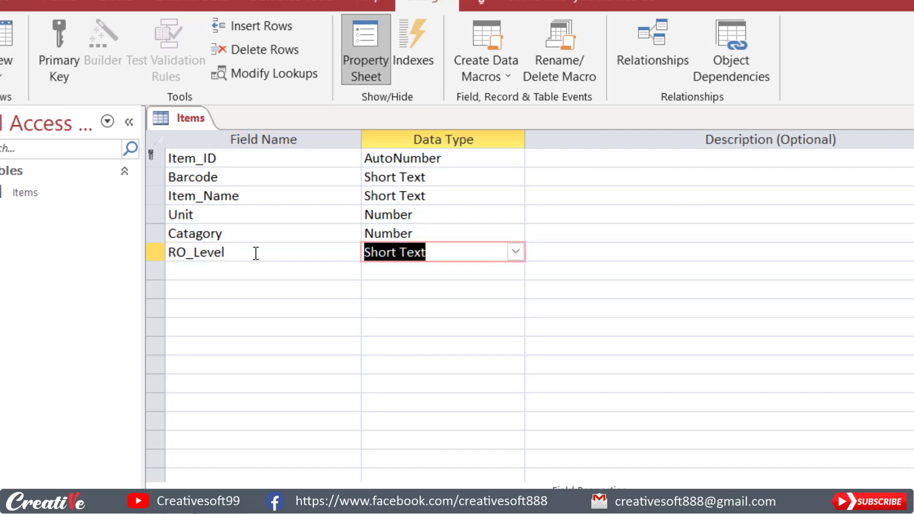
pyautogui.write('N')
pyautogui.press('Tab')
pyautogui.press('Tab')
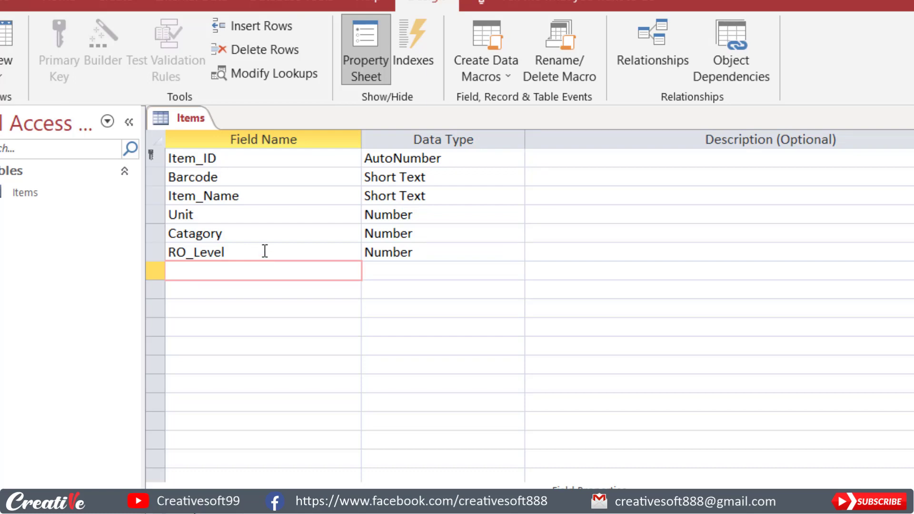
# Add a field named Dis_Continue with the Yes/No data type below RO_Level
pyautogui.click(264, 252)
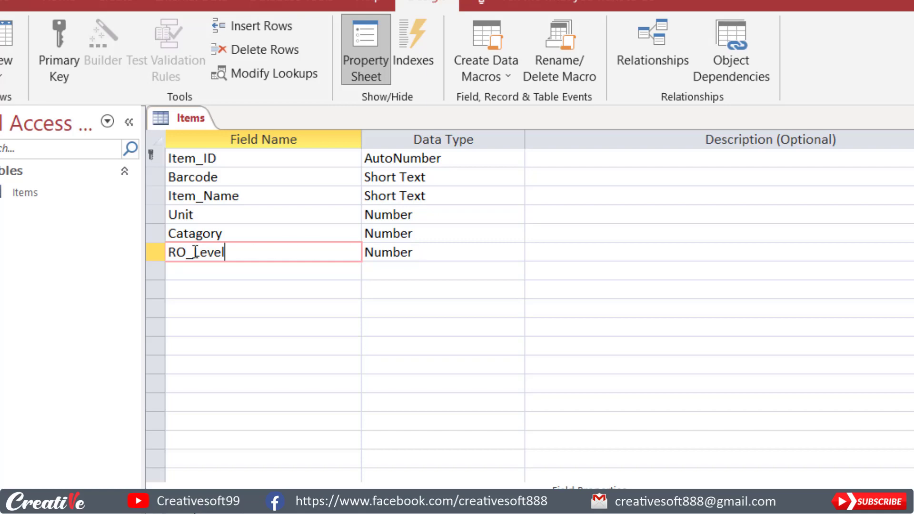
pyautogui.click(437, 248)
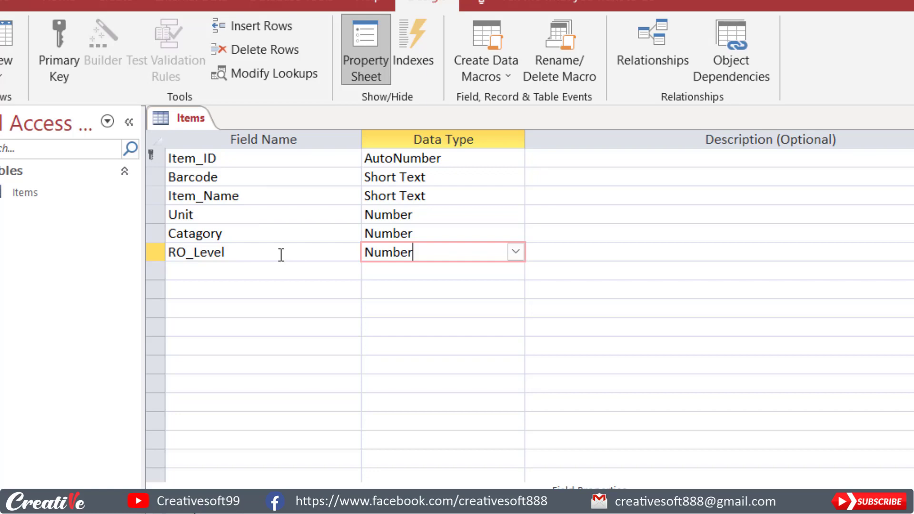
pyautogui.click(278, 273)
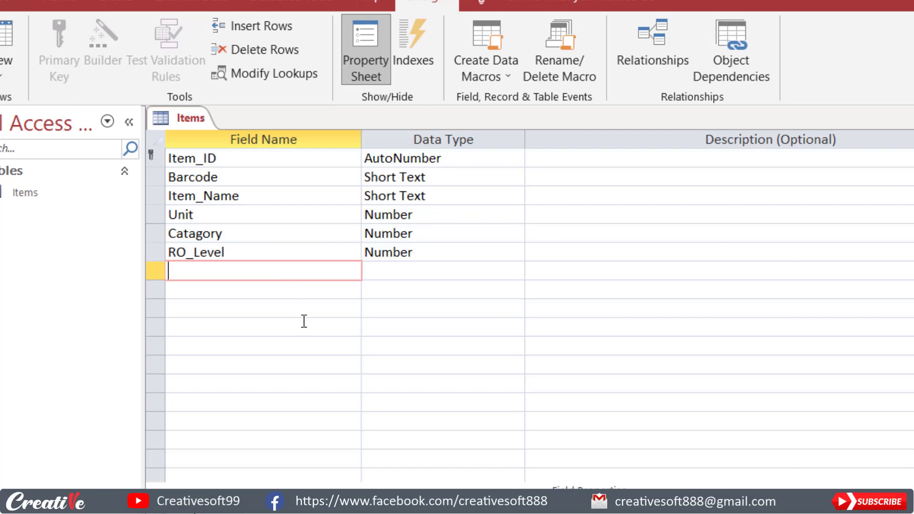
pyautogui.write('Dis_Continue')
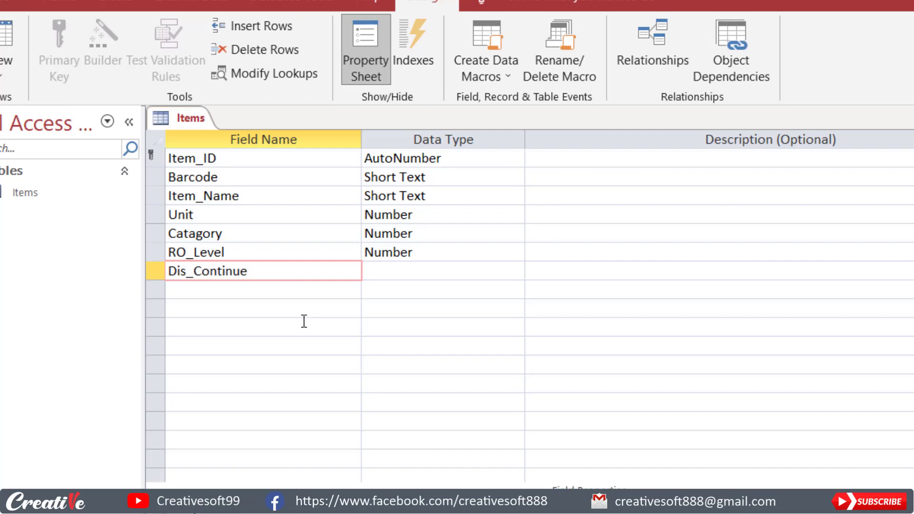
pyautogui.press('Tab')
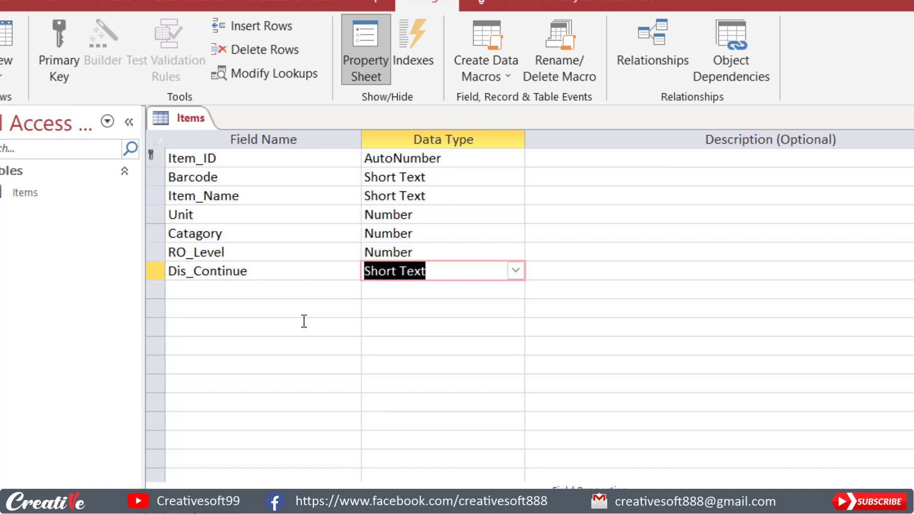
pyautogui.write('y')
pyautogui.press('Tab')
pyautogui.press('Tab')
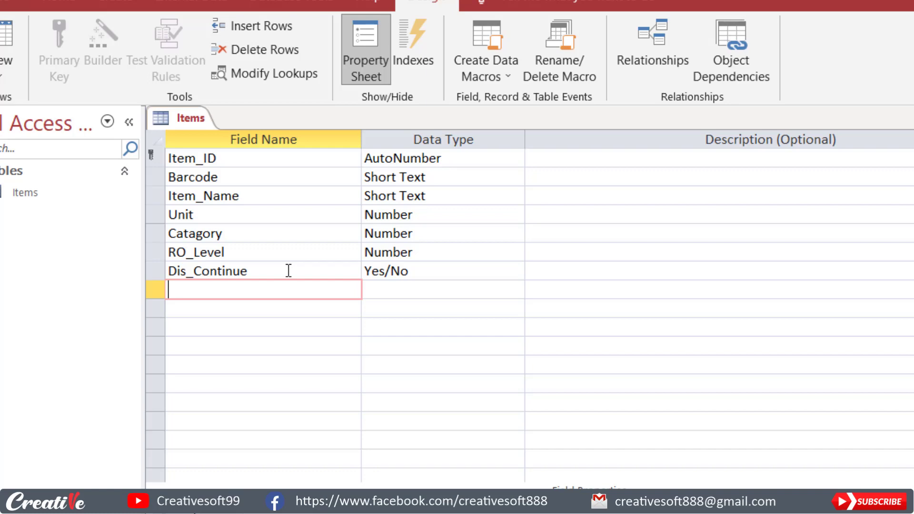
# Add the fields Pur_Price and Sale_Price below Dis_Continue, both with the Currency data type
pyautogui.write('Pur_Price')
pyautogui.press('Tab')
pyautogui.write('c')
pyautogui.press('Tab')
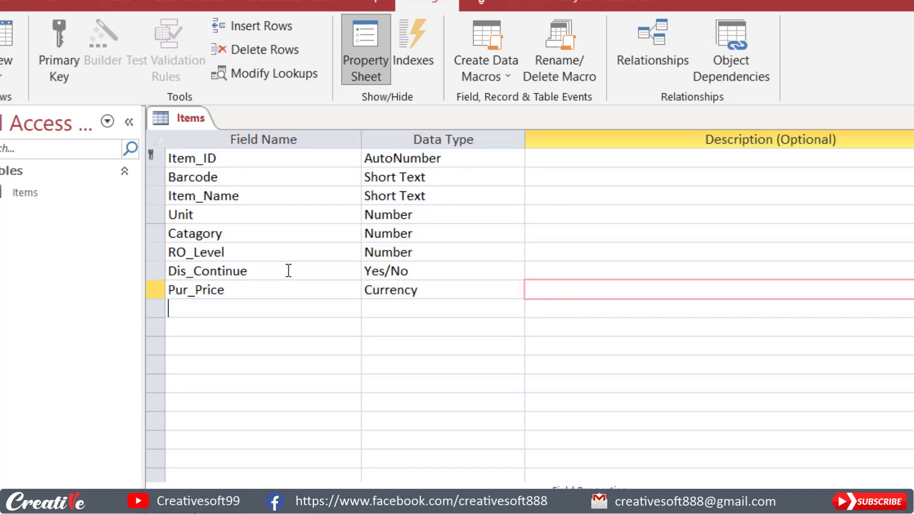
pyautogui.press('Tab')
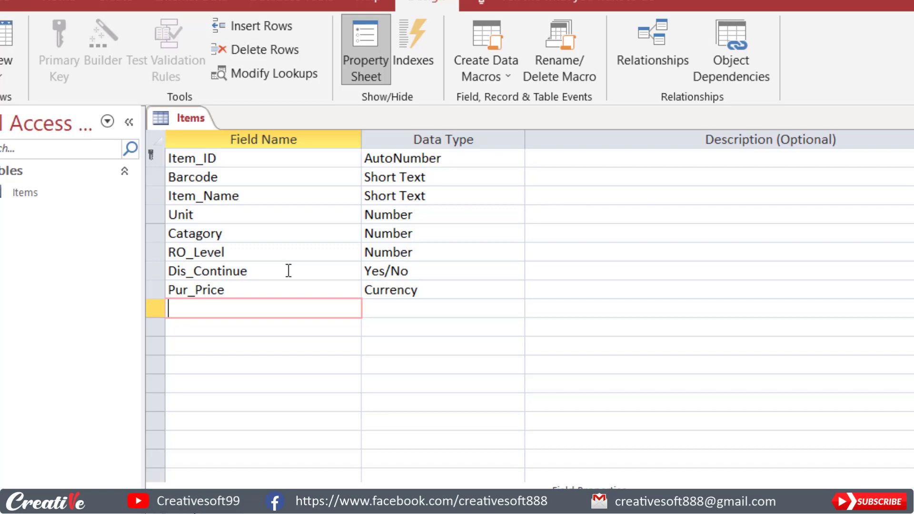
pyautogui.write('Sale_Price')
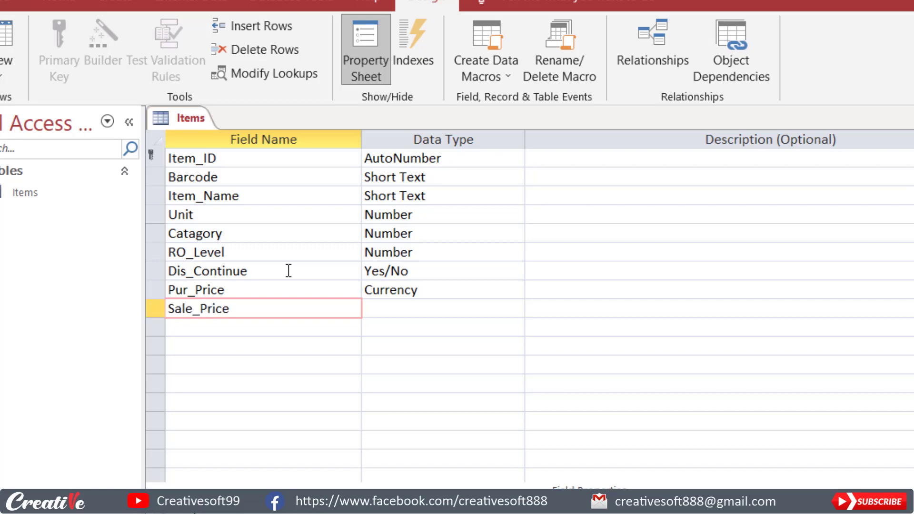
pyautogui.press('Tab')
pyautogui.write('Currency')
pyautogui.press('Tab')
pyautogui.press('Tab')
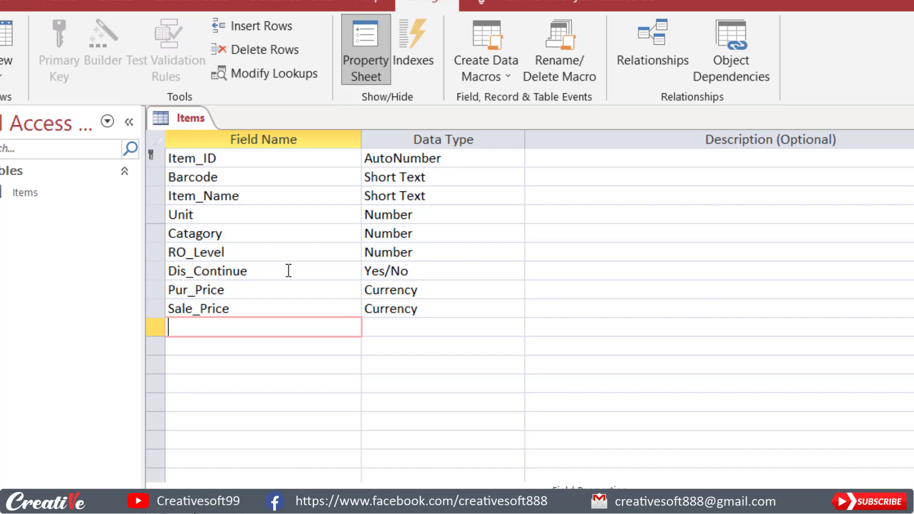
# Add a field named Mfg_Co with the Short Text data type below Sale_Price
pyautogui.write('Mfg_Co')
pyautogui.press('Tab')
pyautogui.press('Tab')
pyautogui.press('Tab')
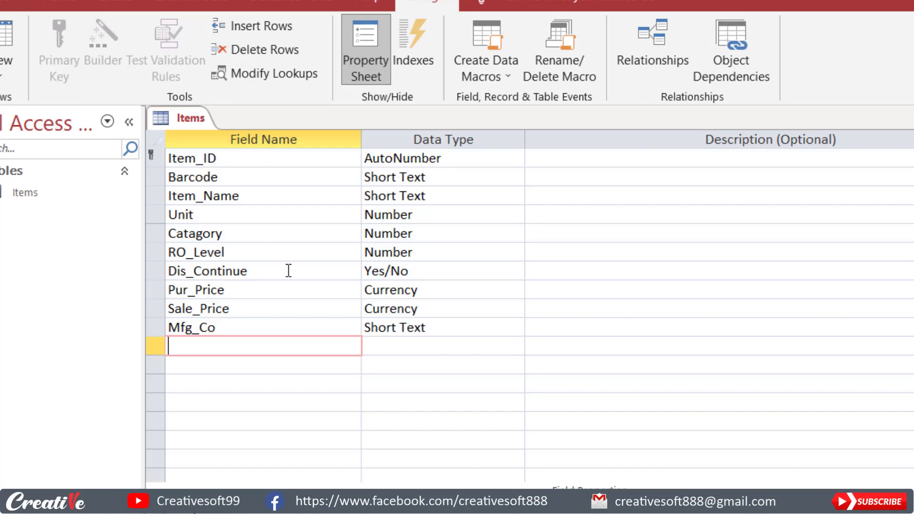
# Add a field named In_Stock with the Number data type below Mfg_Co
pyautogui.write('In_Stock')
pyautogui.press('Tab')
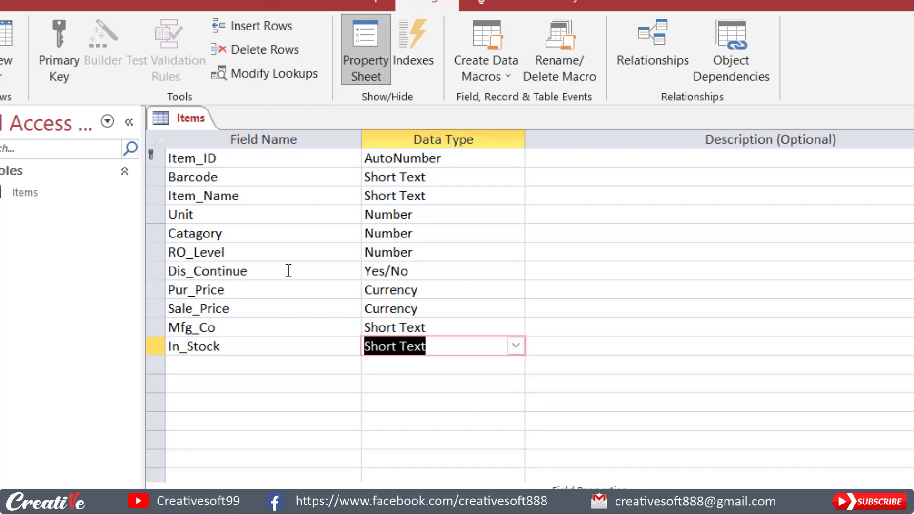
pyautogui.write('number')
pyautogui.press('Tab')
pyautogui.press('Tab')
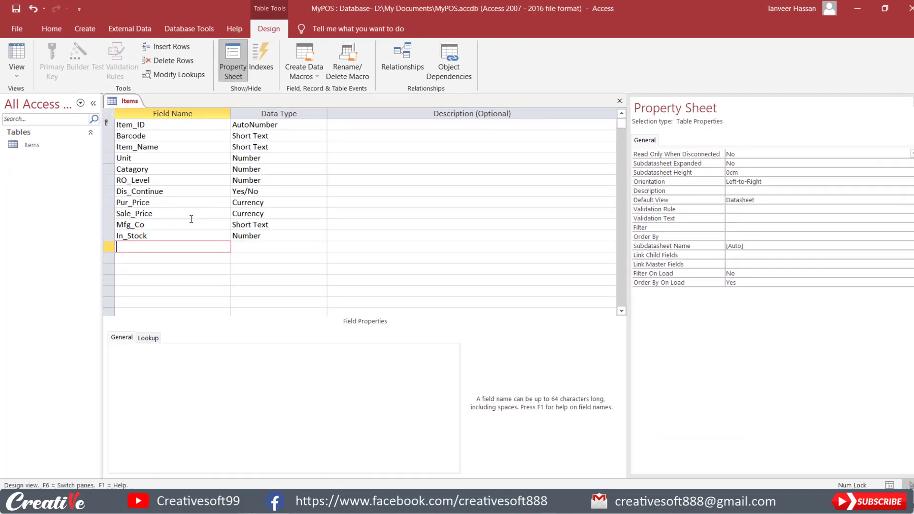
# Set the Indexed property of the Barcode field to Yes (No Duplicates)
pyautogui.click(179, 124)
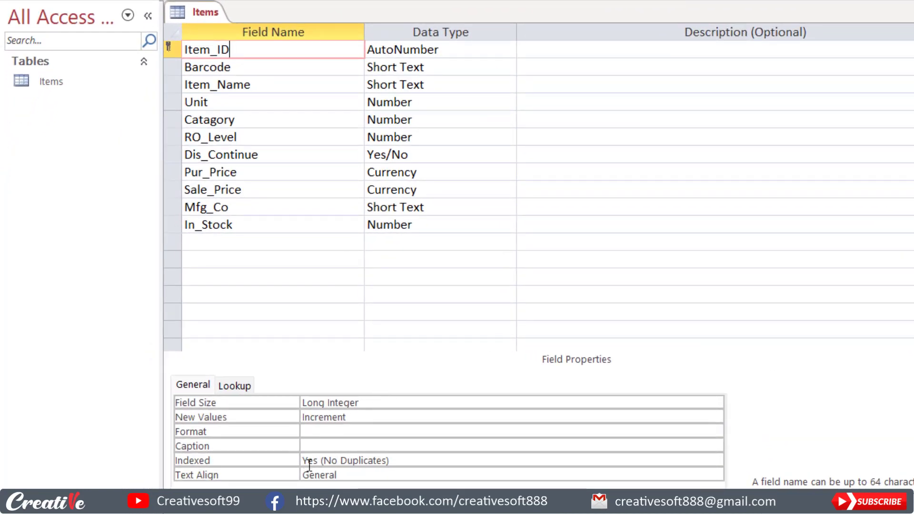
pyautogui.click(277, 69)
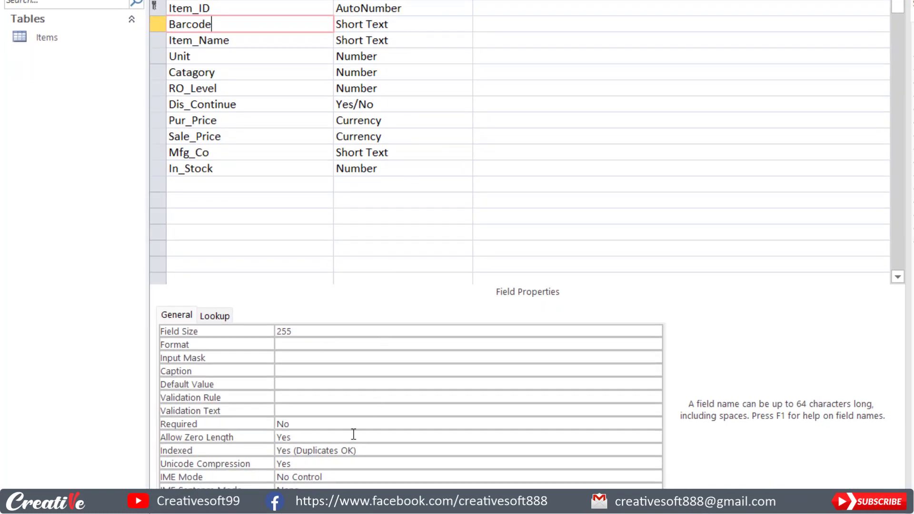
pyautogui.click(381, 450)
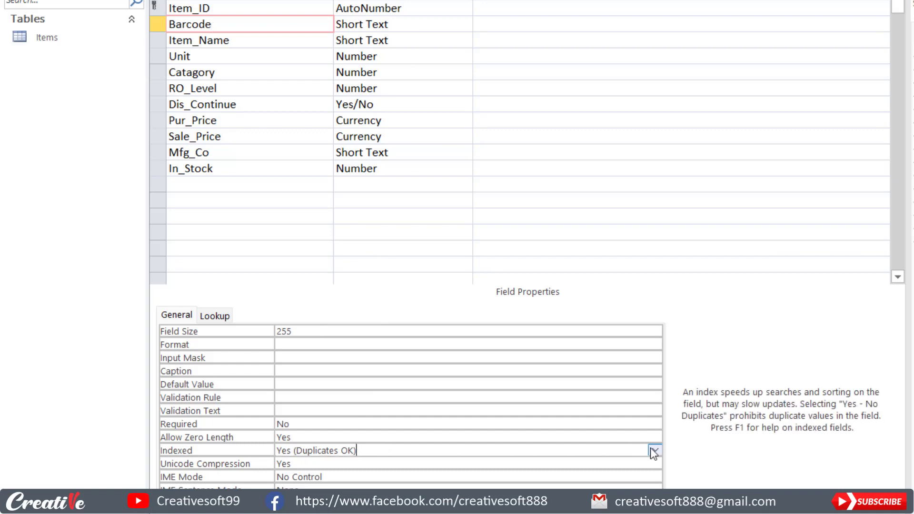
pyautogui.click(654, 451)
pyautogui.click(372, 478)
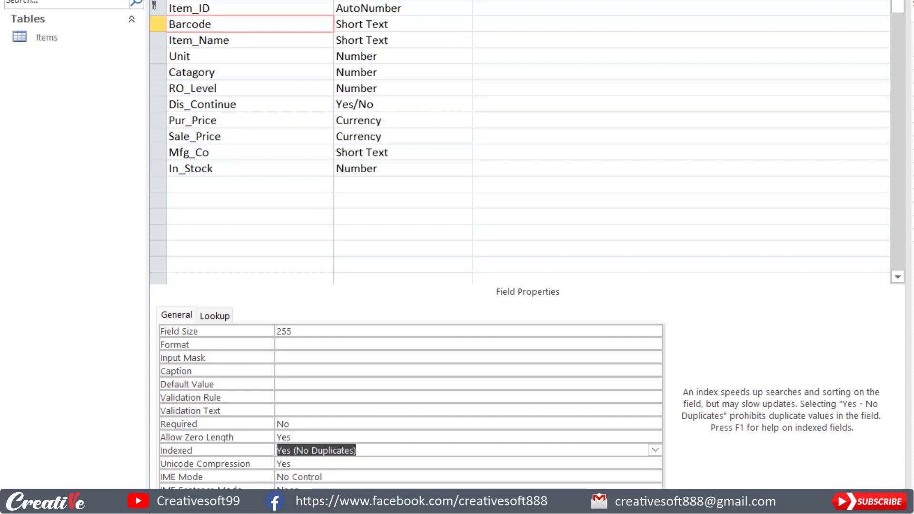
pyautogui.click(377, 463)
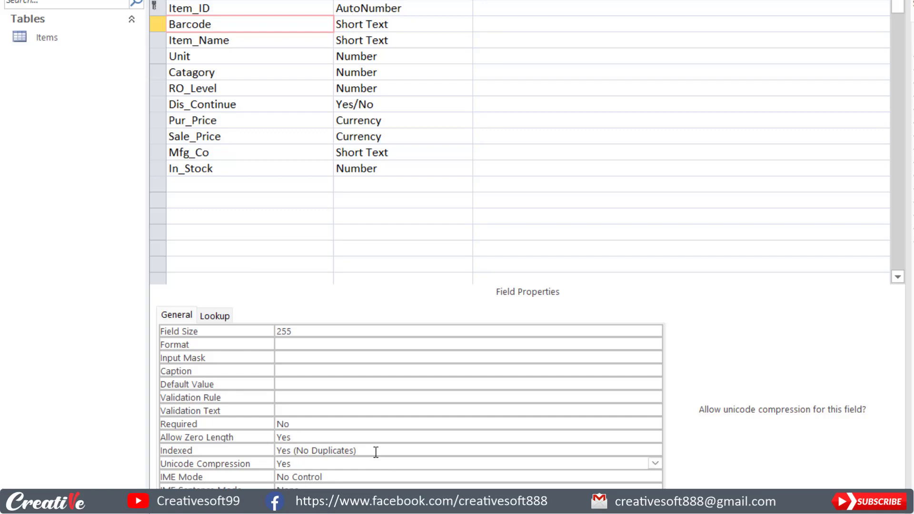
pyautogui.click(376, 451)
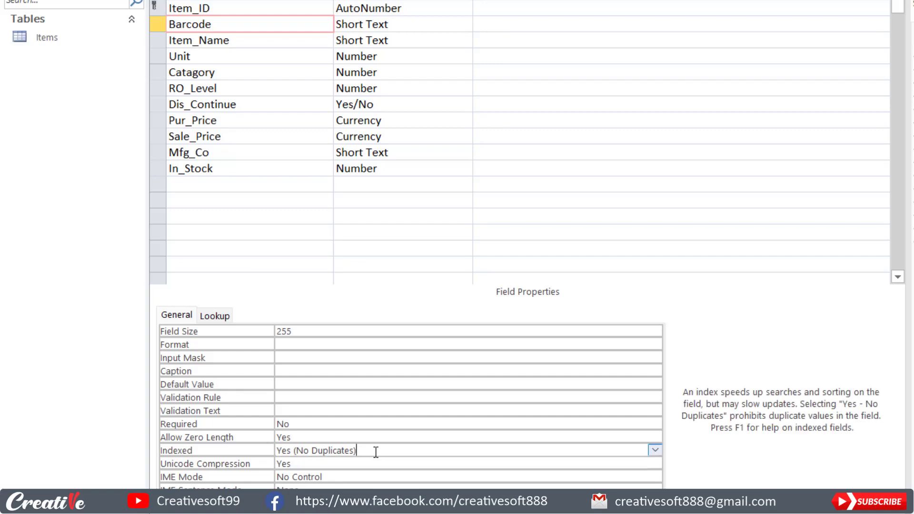
pyautogui.click(271, 41)
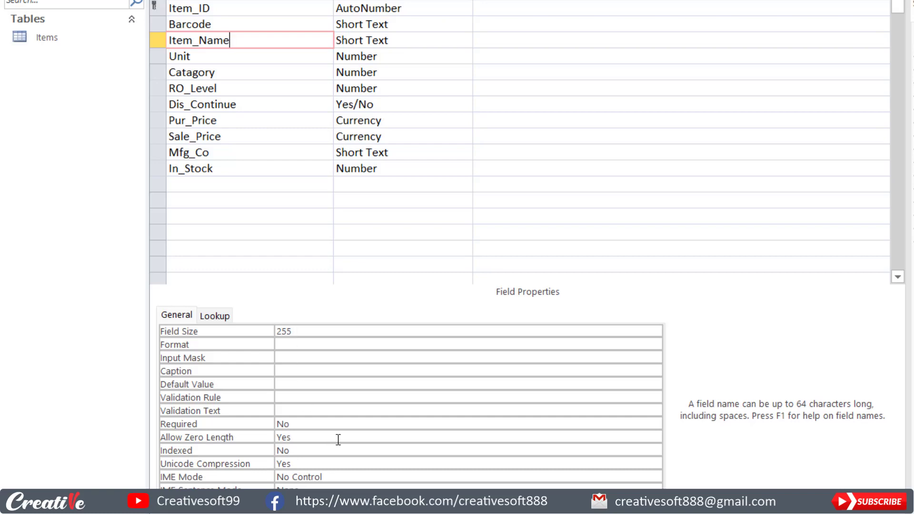
pyautogui.click(283, 27)
pyautogui.click(300, 424)
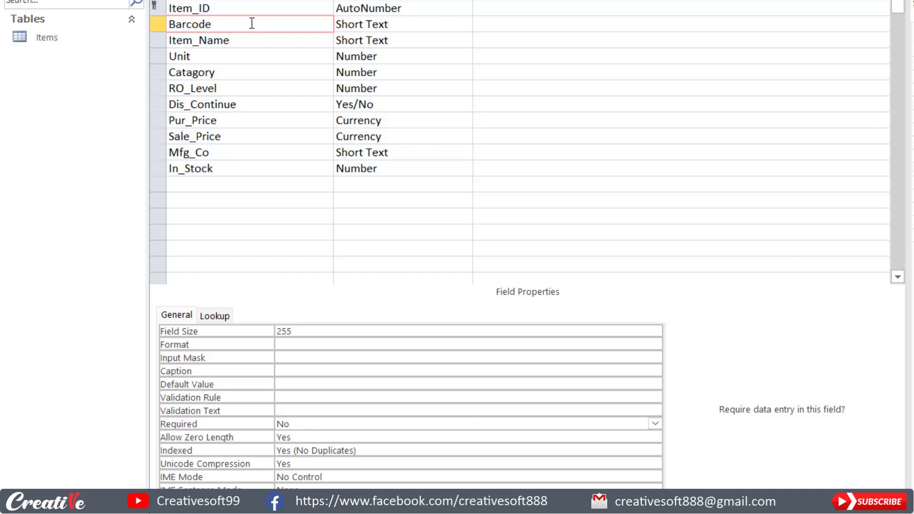
# Make the Item_Name field required and set its Indexed property to Yes (Duplicates OK)
pyautogui.click(260, 42)
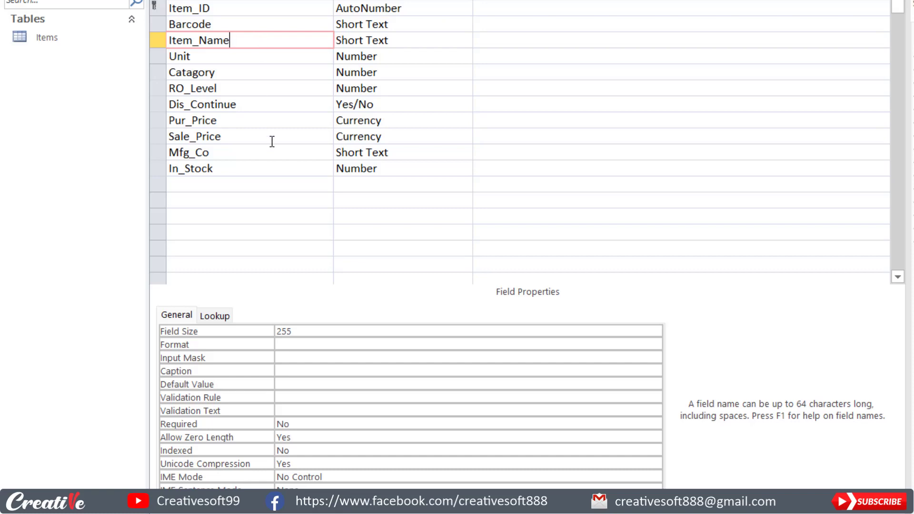
pyautogui.click(320, 424)
pyautogui.doubleClick(320, 424)
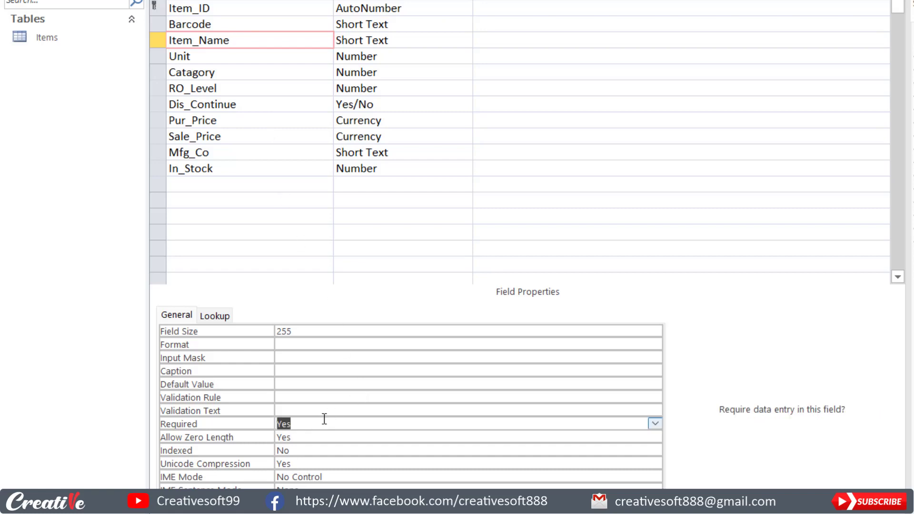
pyautogui.click(319, 450)
pyautogui.doubleClick(319, 451)
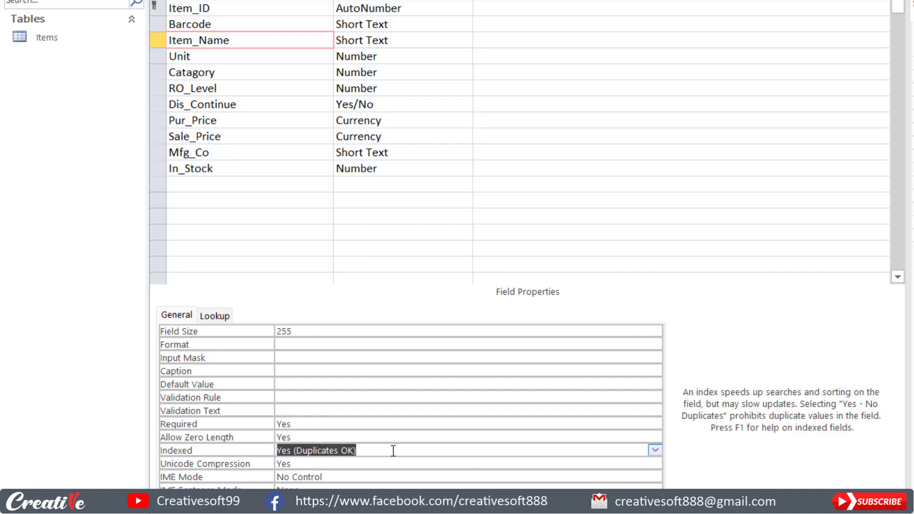
# Set the field size of the Unit field to Integer
pyautogui.click(274, 56)
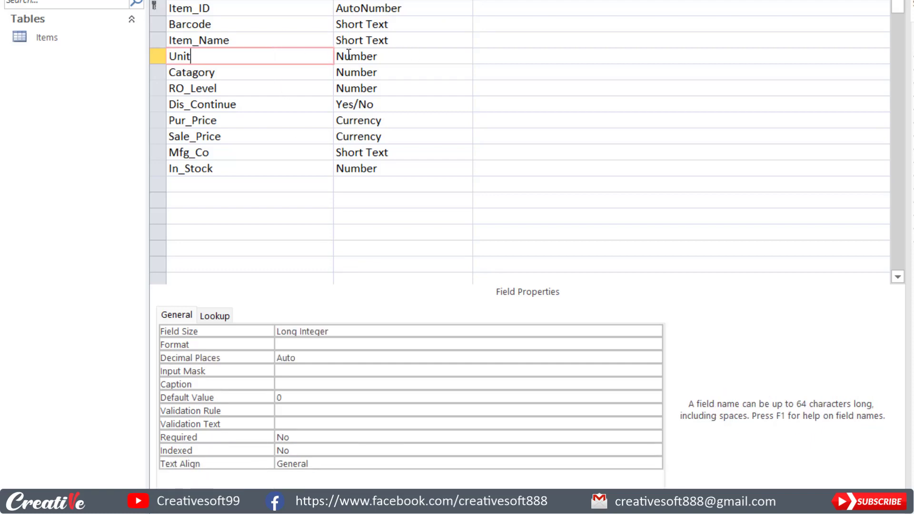
pyautogui.click(294, 74)
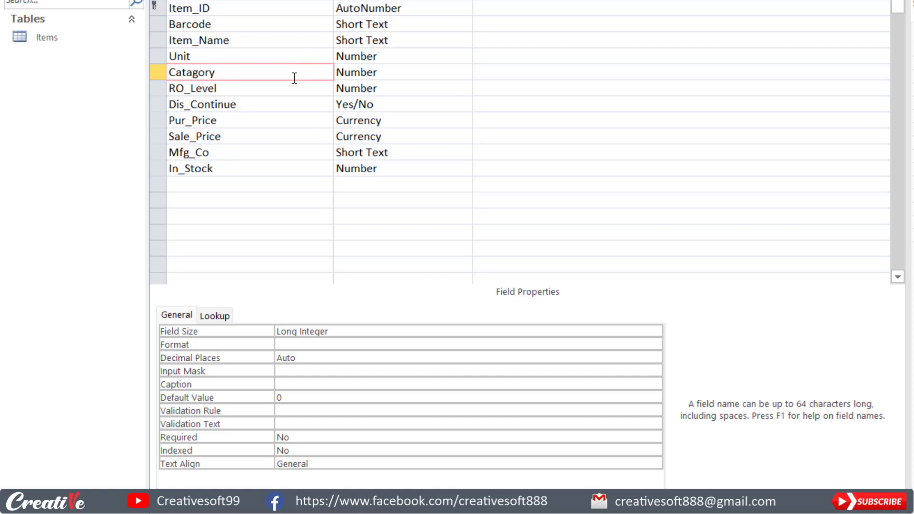
pyautogui.click(267, 58)
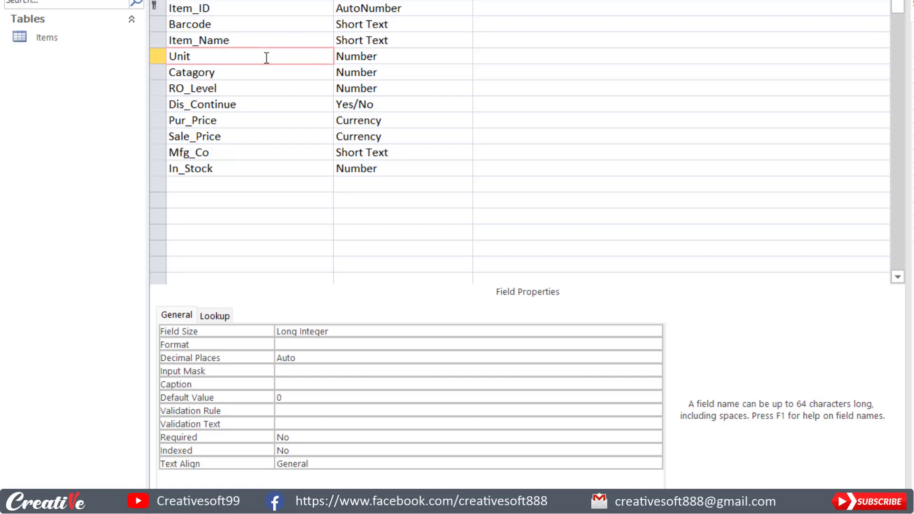
pyautogui.click(362, 330)
pyautogui.click(654, 330)
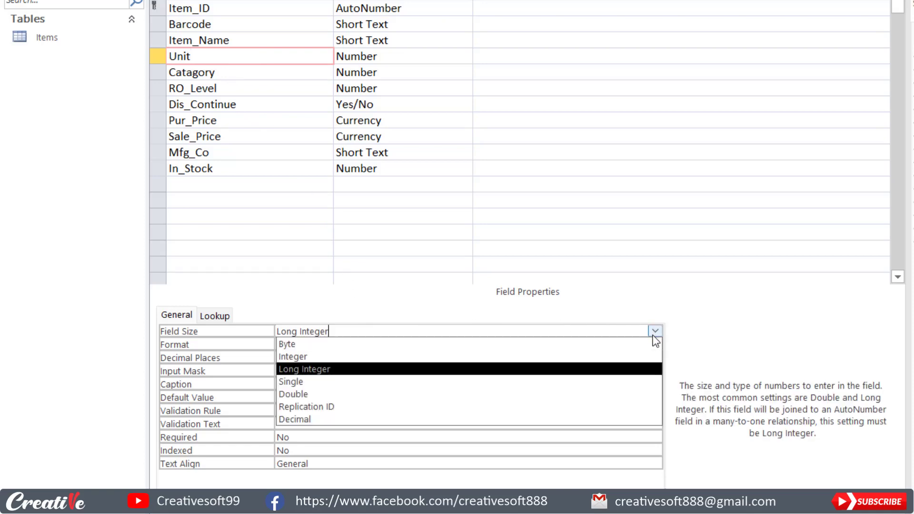
pyautogui.click(363, 359)
# Set the field size of the Catagory field to Integer
pyautogui.click(257, 74)
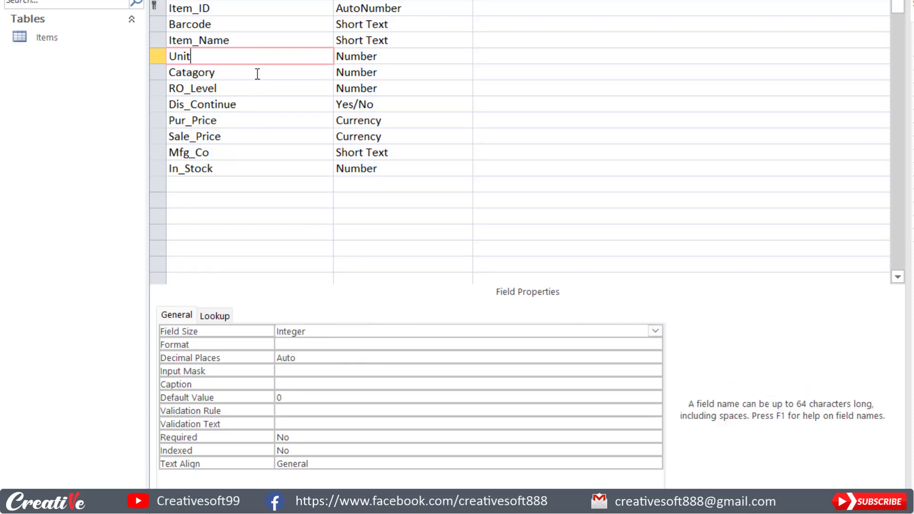
pyautogui.click(257, 73)
pyautogui.click(633, 331)
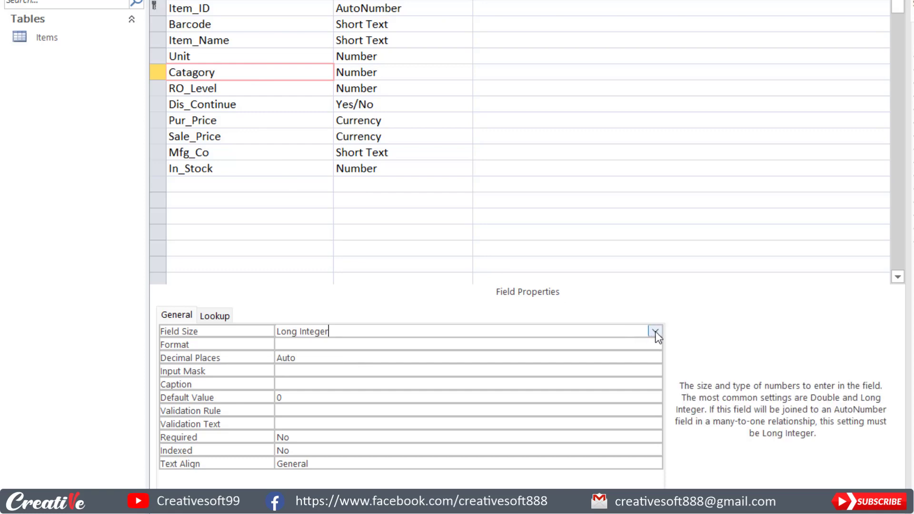
pyautogui.click(655, 331)
pyautogui.click(432, 360)
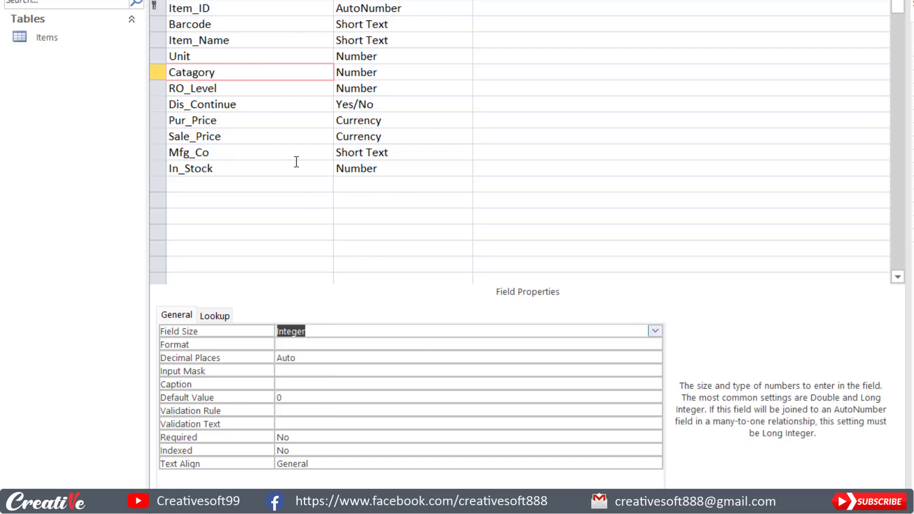
# Set the field size of the RO_Level field to Integer
pyautogui.click(276, 89)
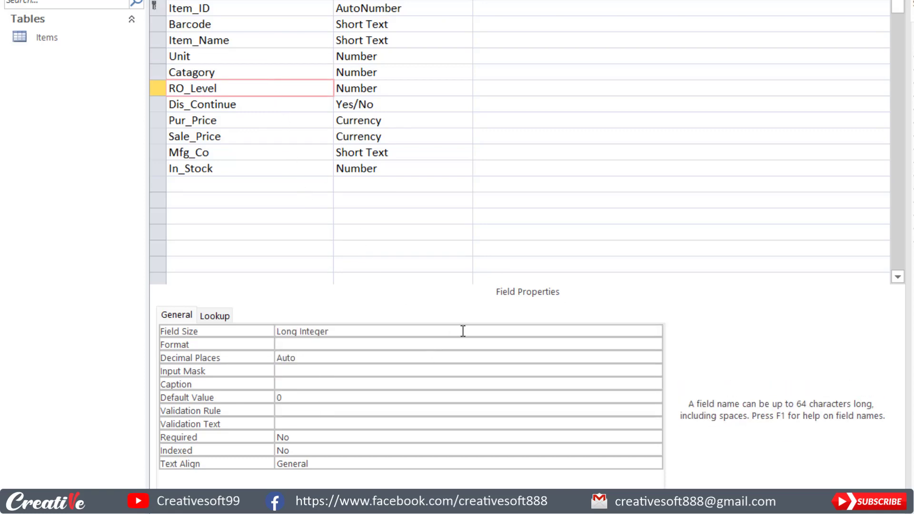
pyautogui.click(509, 330)
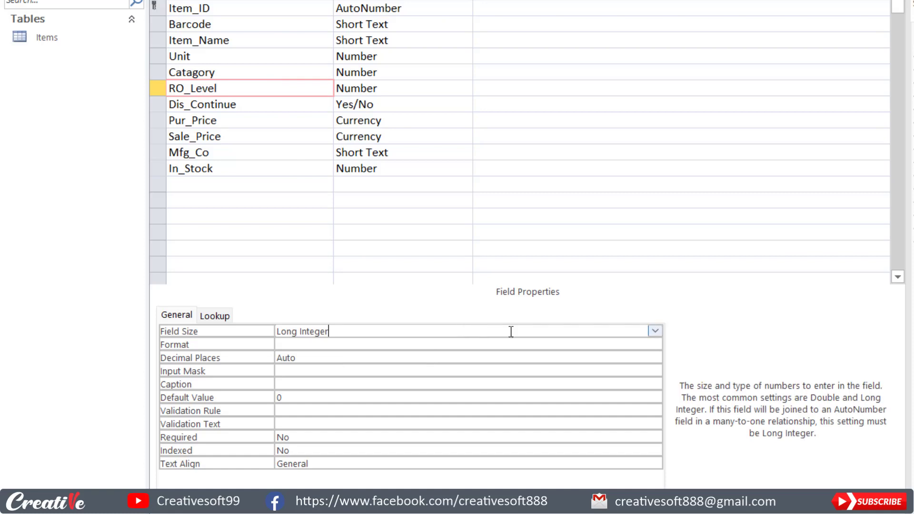
pyautogui.click(655, 331)
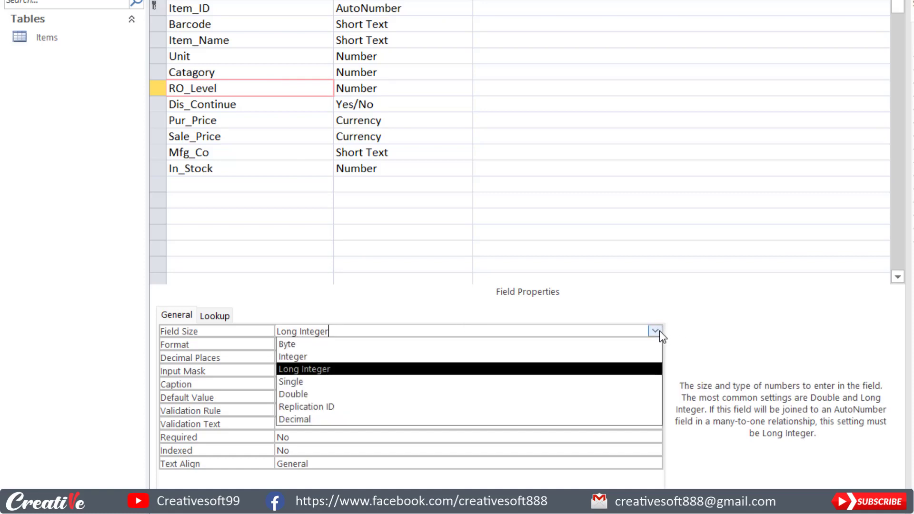
pyautogui.click(476, 357)
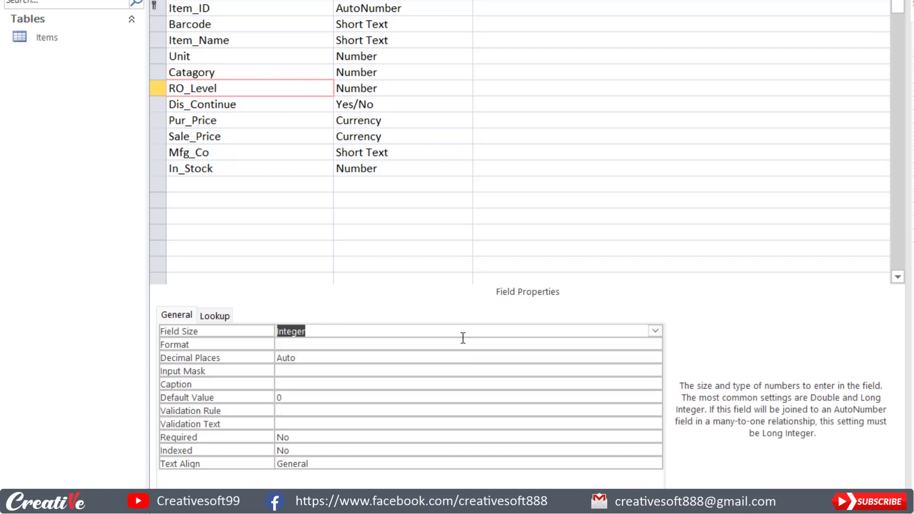
# Set the Required property of the Sale_Price field to Yes
pyautogui.click(261, 103)
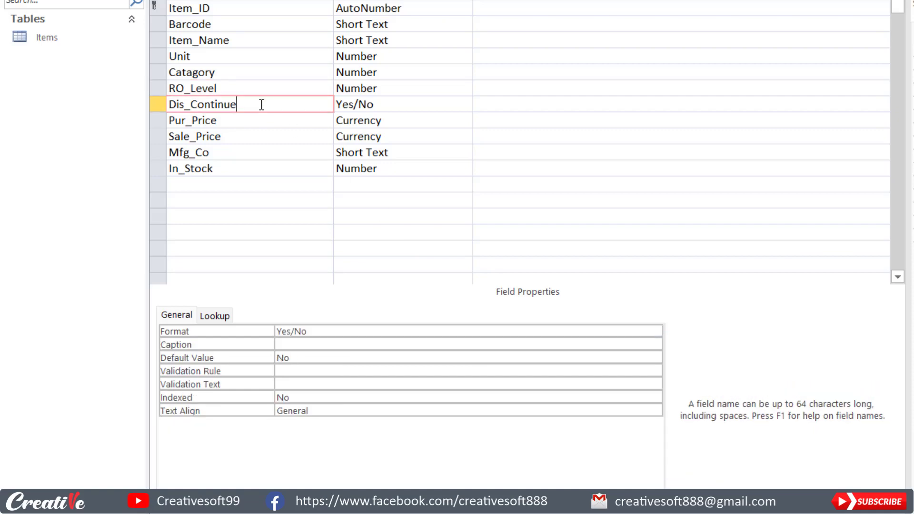
pyautogui.click(264, 124)
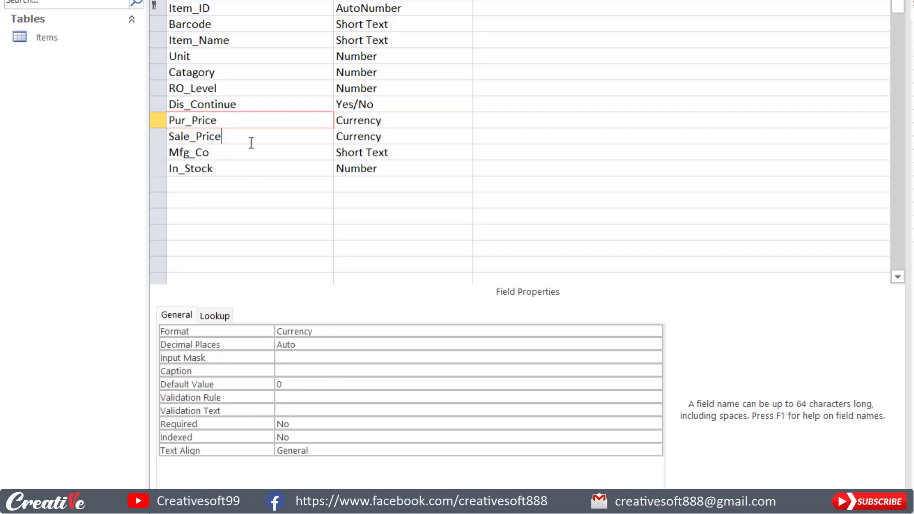
pyautogui.click(251, 140)
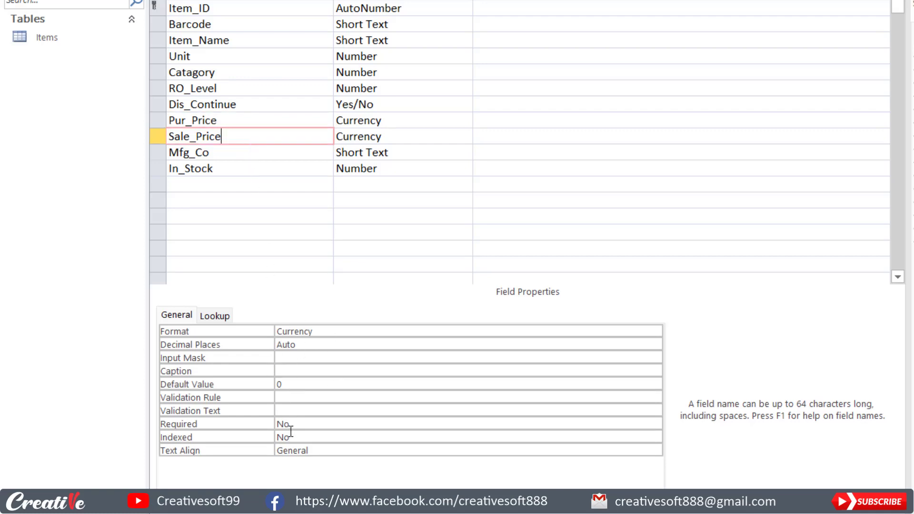
pyautogui.click(255, 120)
pyautogui.click(255, 135)
pyautogui.doubleClick(301, 424)
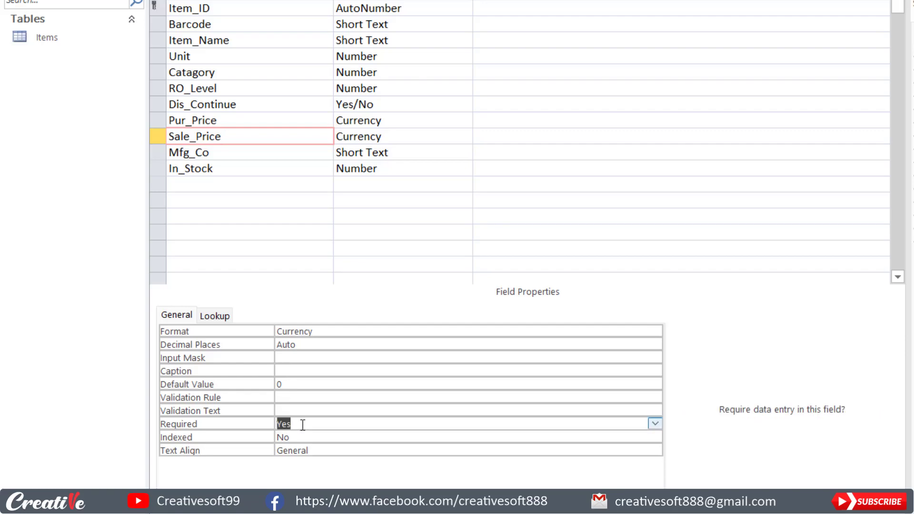
pyautogui.click(262, 121)
pyautogui.click(262, 104)
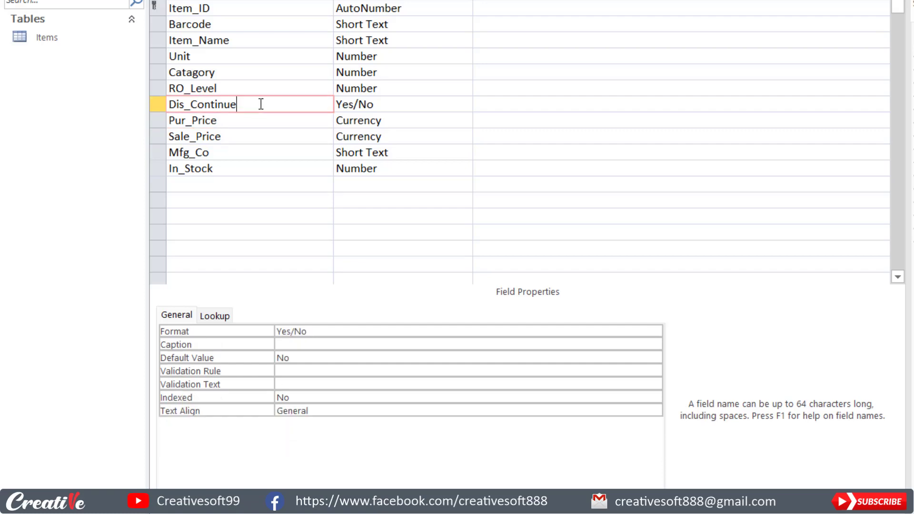
pyautogui.click(261, 153)
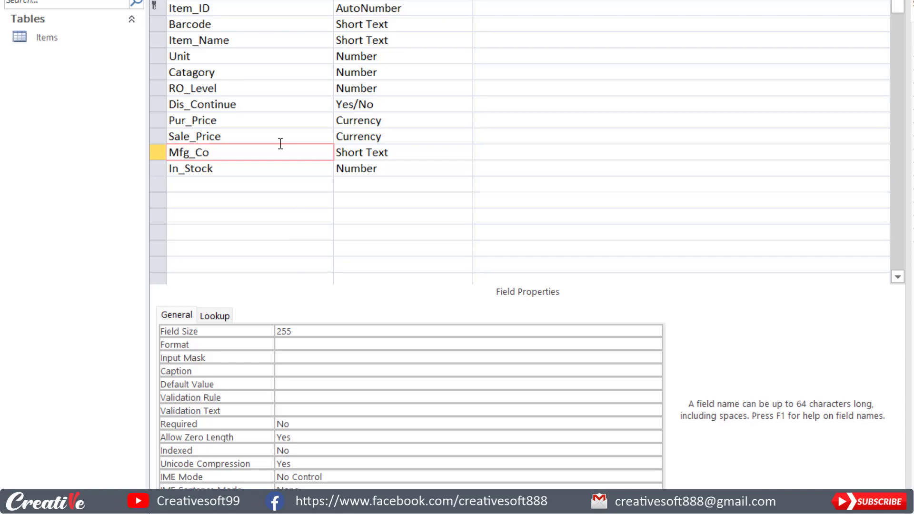
pyautogui.click(252, 180)
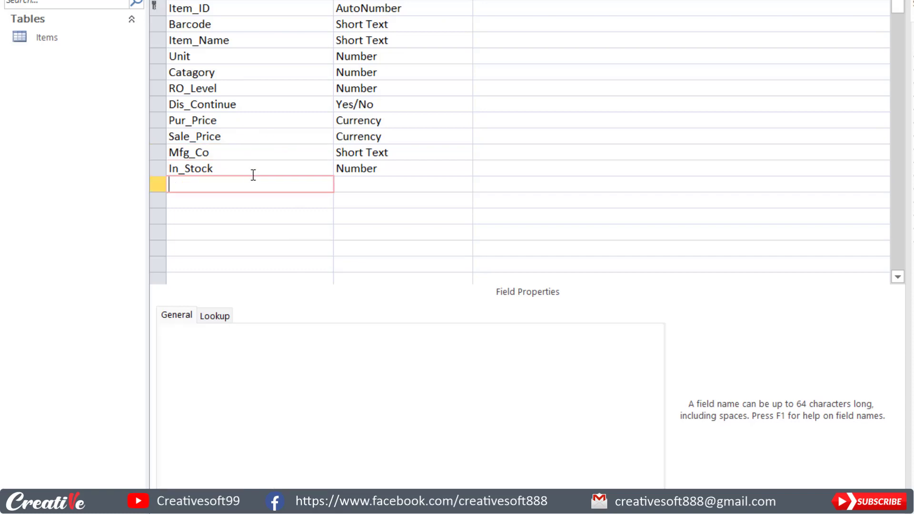
pyautogui.click(253, 170)
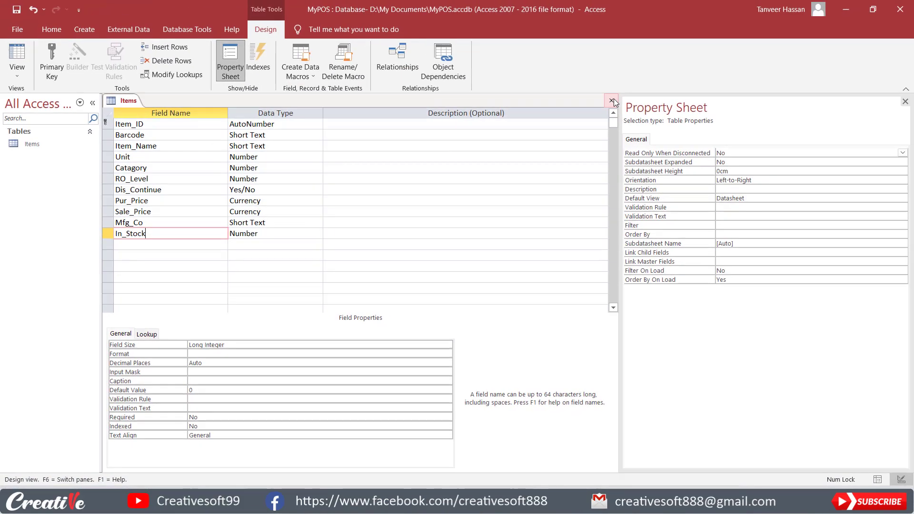
# Close the Items table, saving its design changes, and reopen it in Datasheet view
pyautogui.click(611, 101)
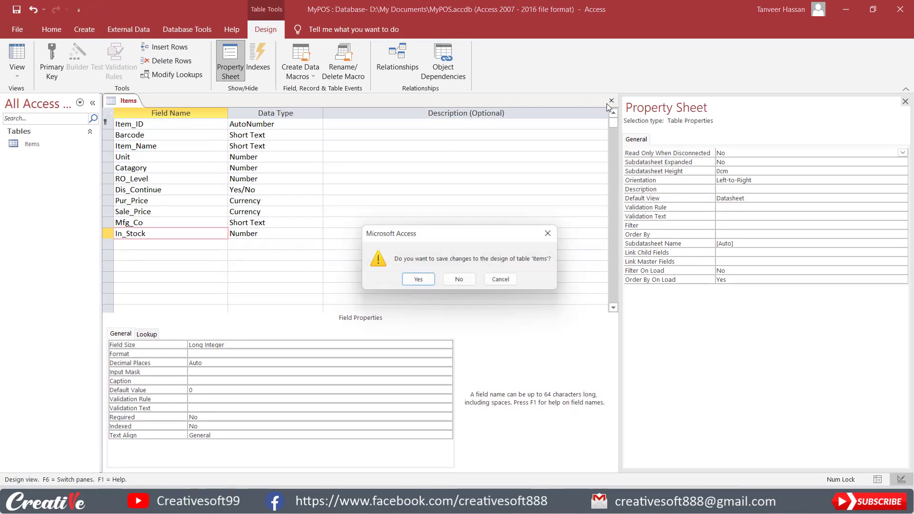
pyautogui.click(418, 280)
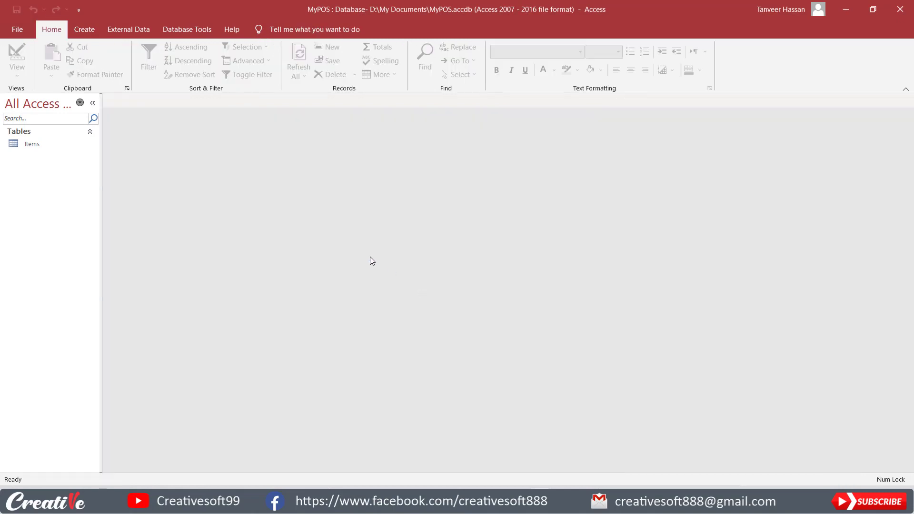
pyautogui.doubleClick(31, 144)
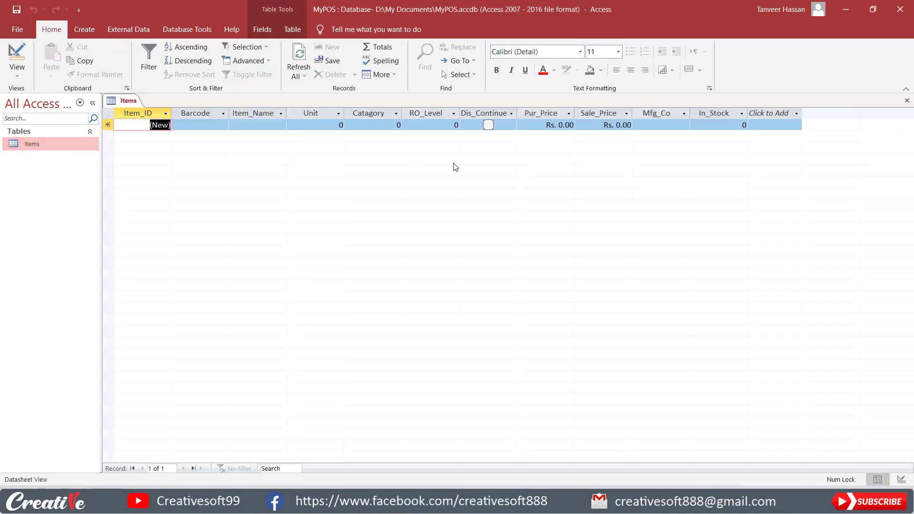
# Widen the Item_Name and Unit columns slightly and switch the Items table back to Design view
pyautogui.moveTo(288, 114); pyautogui.dragTo(297, 113)
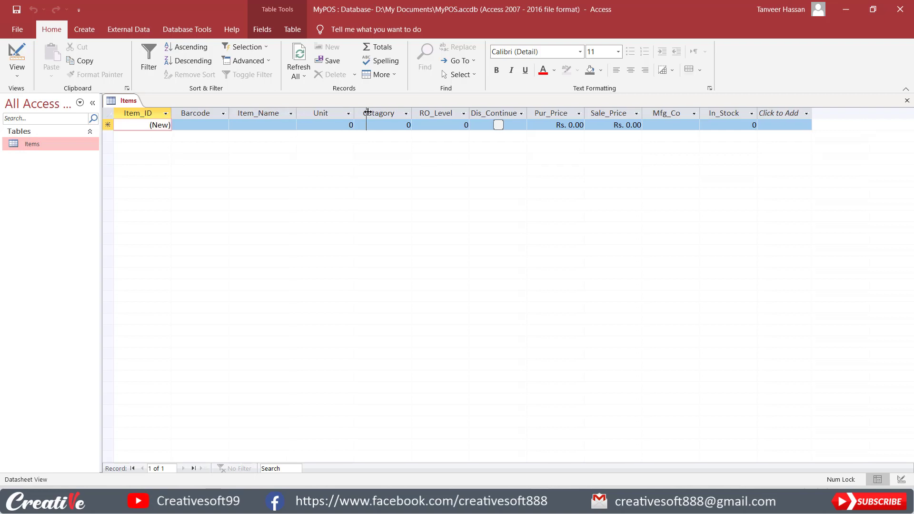
pyautogui.moveTo(355, 113); pyautogui.dragTo(365, 113)
pyautogui.click(17, 57)
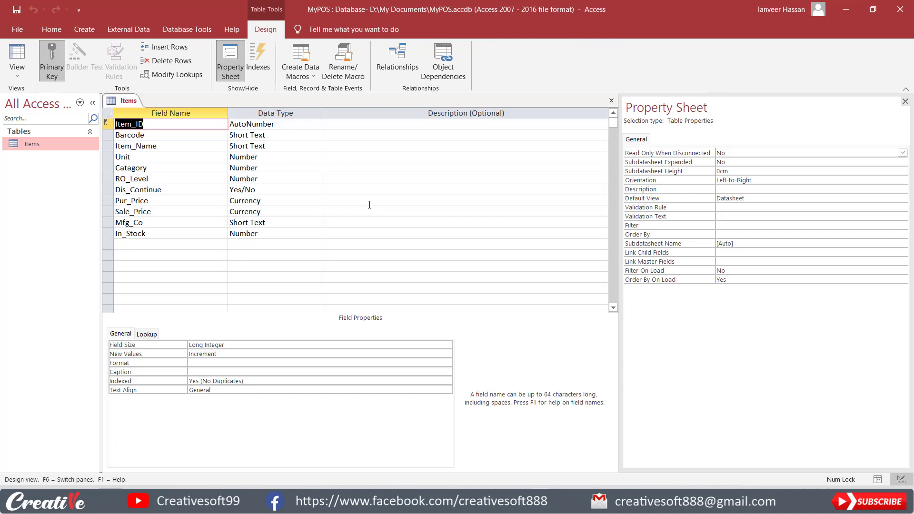
# Close the Items table, saving the changes to its layout
pyautogui.click(161, 158)
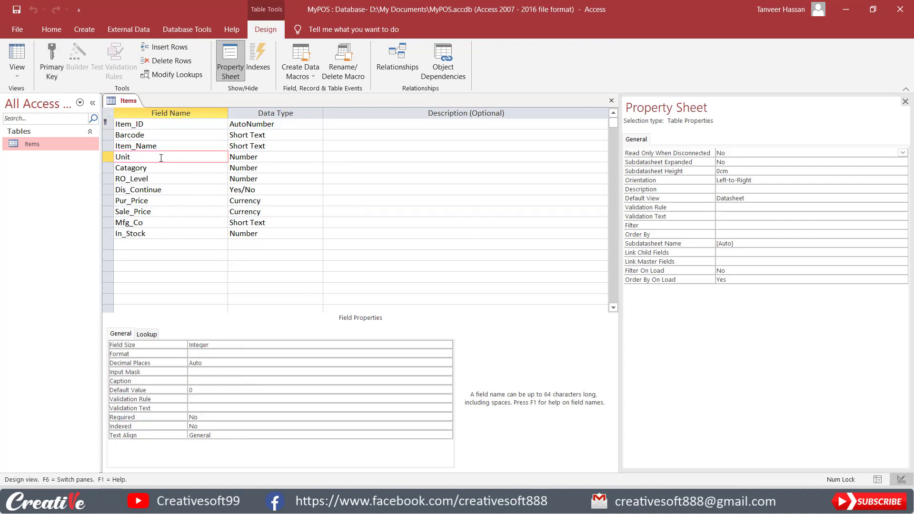
pyautogui.click(165, 168)
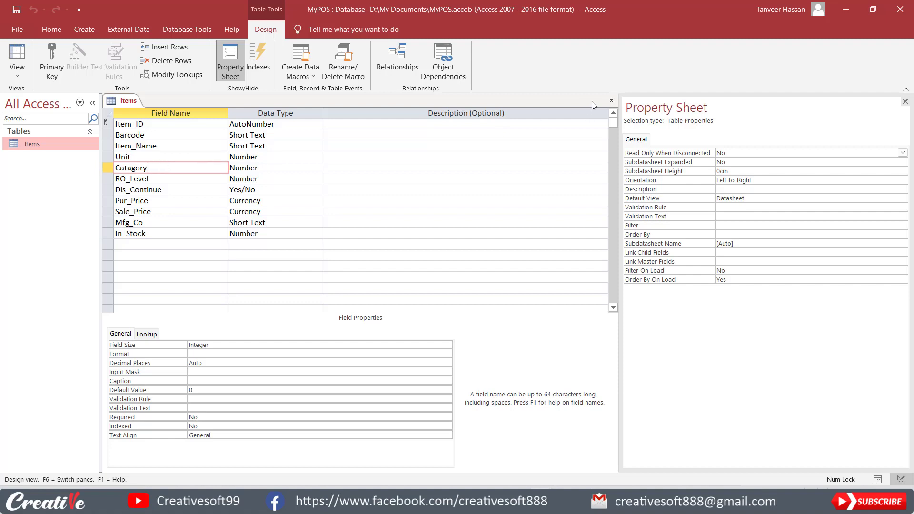
pyautogui.click(611, 100)
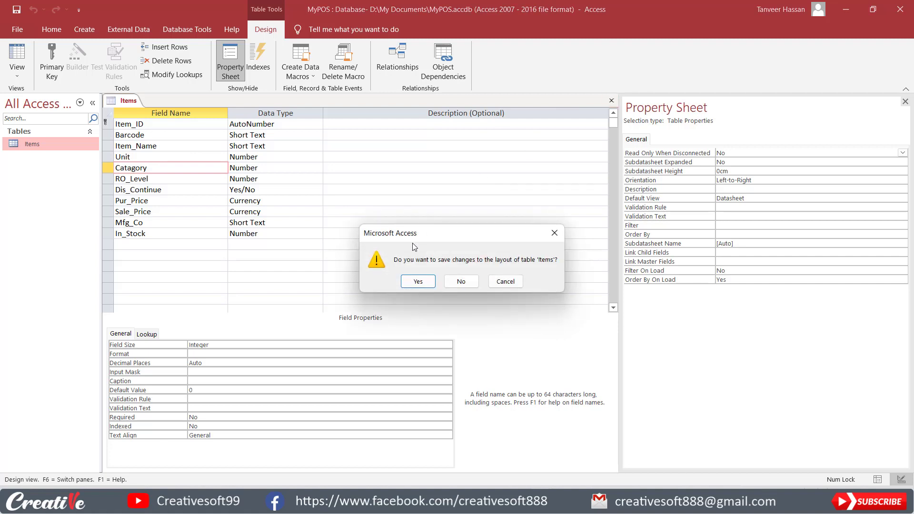
pyautogui.click(418, 284)
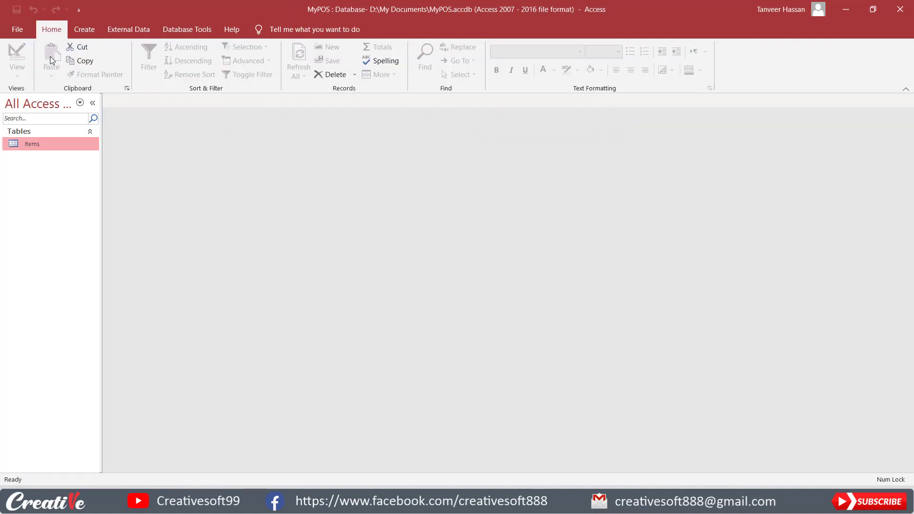
# Create a new table, switch it to Design view and save it as Units
pyautogui.click(84, 29)
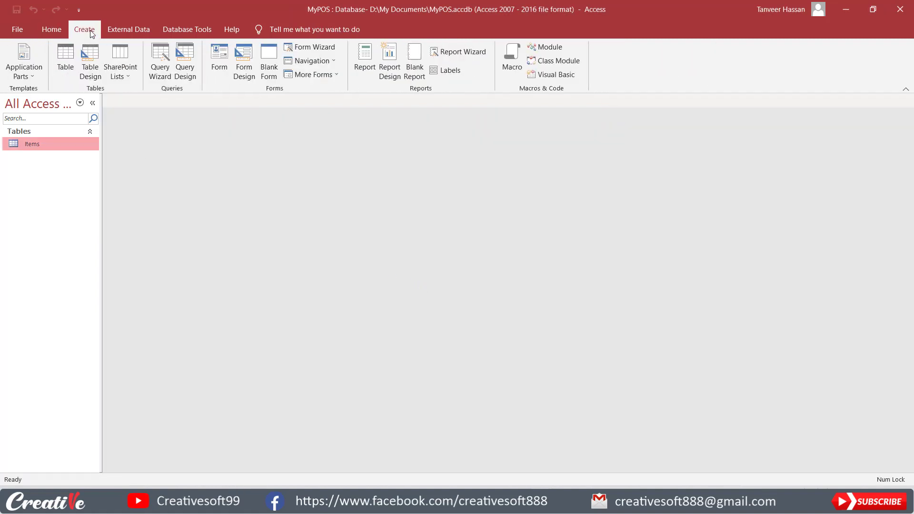
pyautogui.click(60, 59)
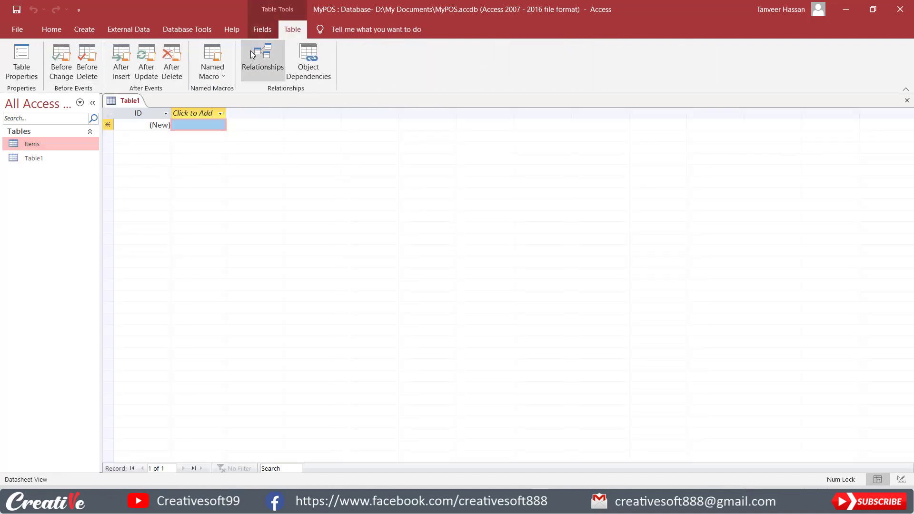
pyautogui.click(263, 29)
pyautogui.click(13, 54)
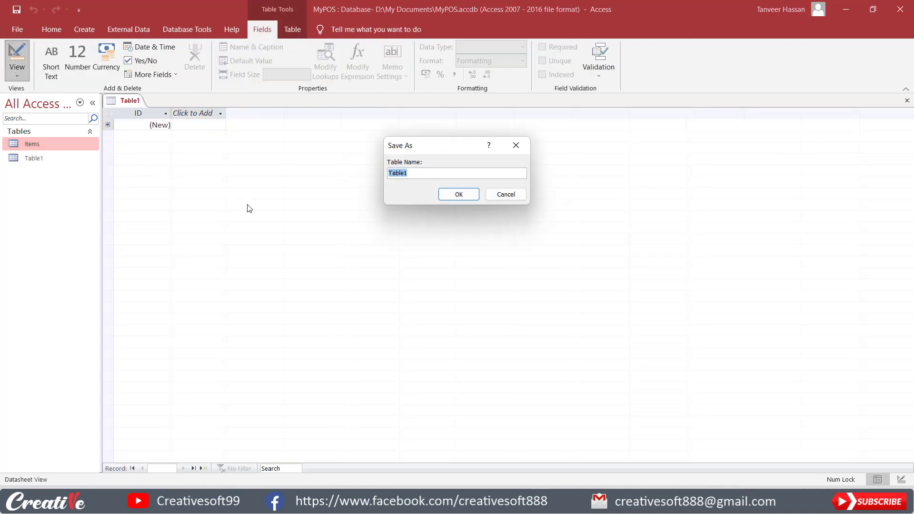
pyautogui.write('Units')
pyautogui.click(454, 195)
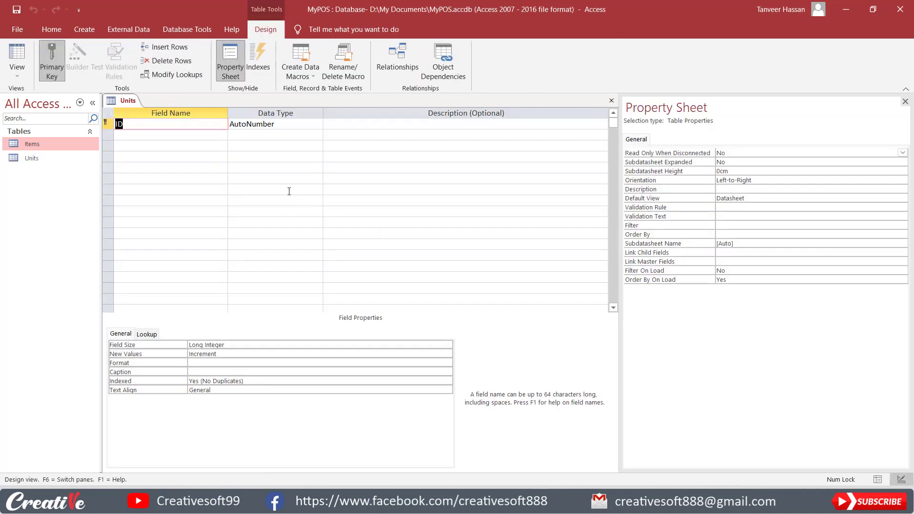
# Rename the ID field of the Units table to Unit_ID and add a Short Text field named Unit
pyautogui.click(113, 118)
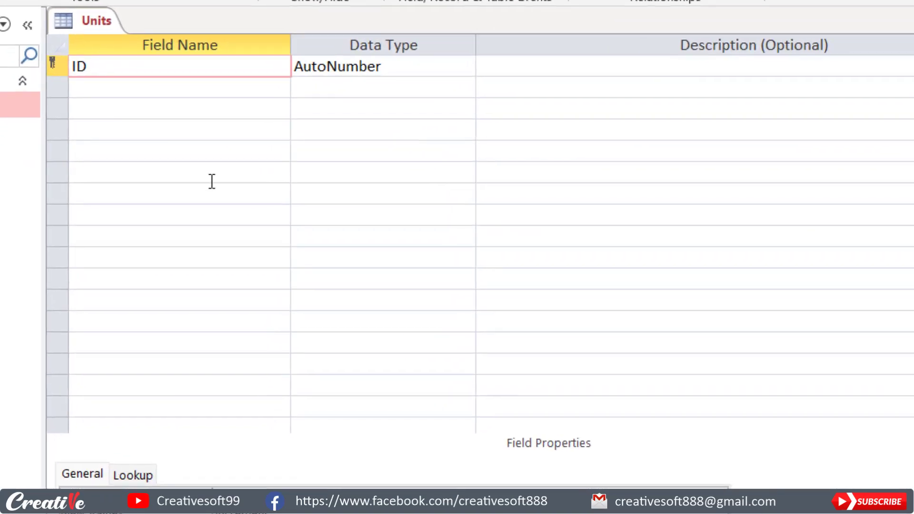
pyautogui.write('Unit_')
pyautogui.click(167, 87)
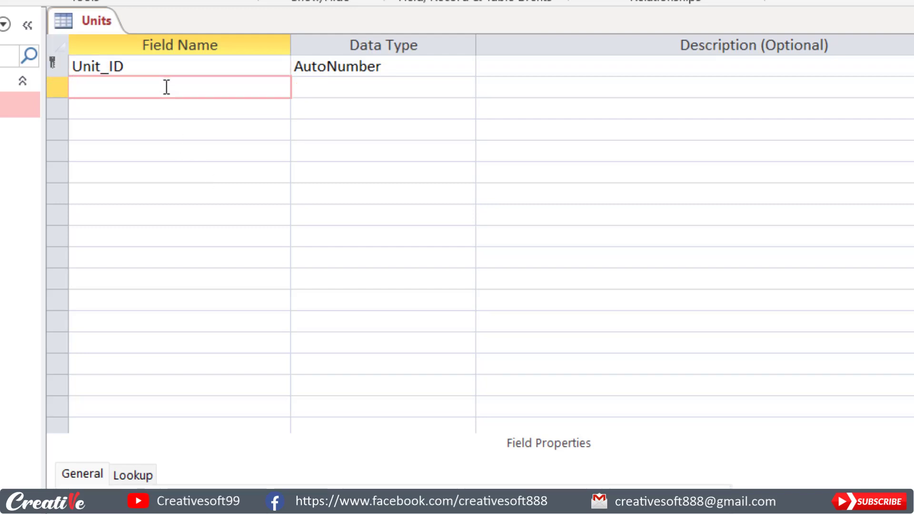
pyautogui.write('Unit')
pyautogui.click(206, 117)
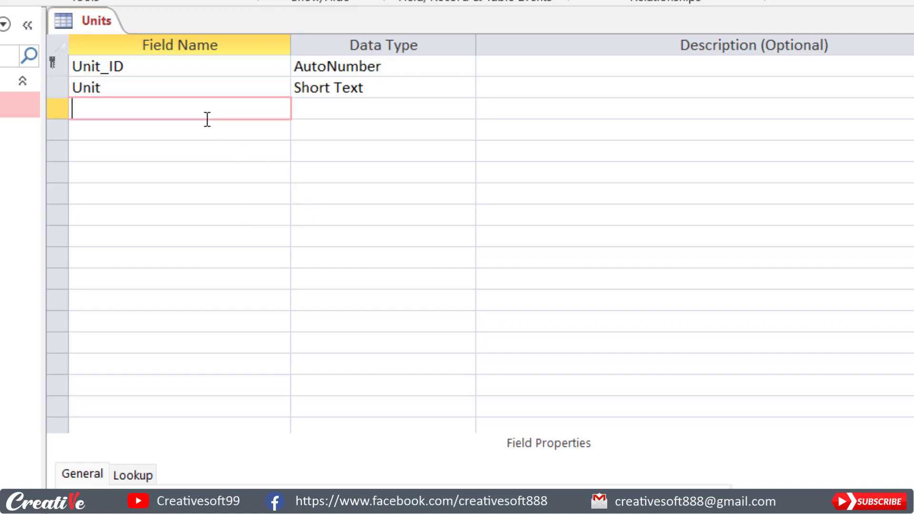
# Close the Units table, saving its design changes
pyautogui.click(151, 86)
pyautogui.click(155, 70)
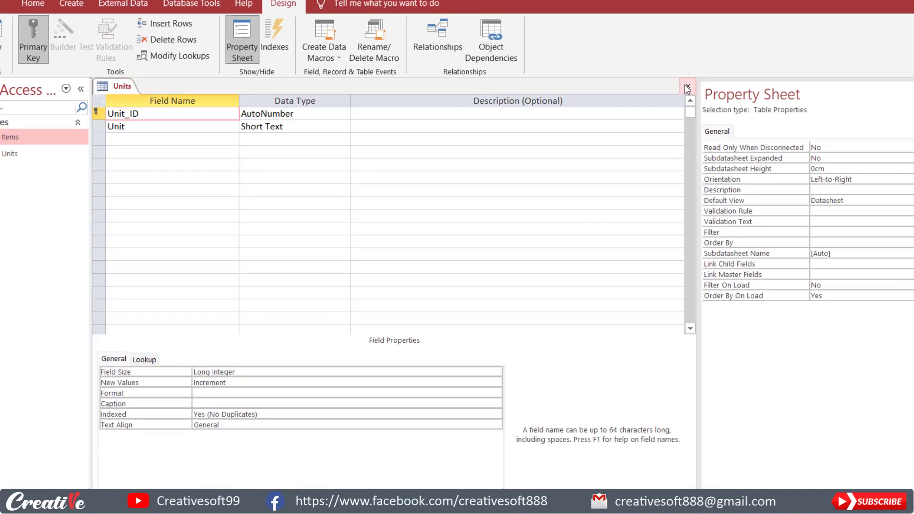
pyautogui.click(611, 101)
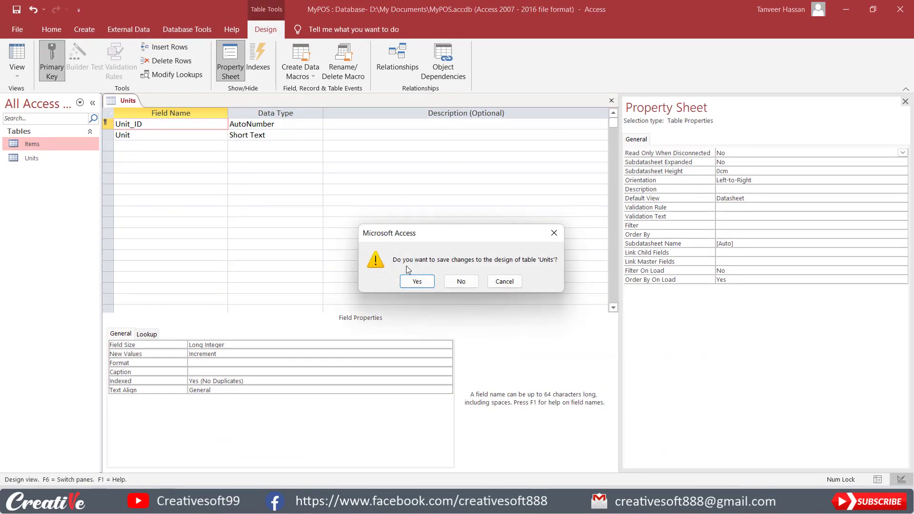
pyautogui.click(417, 280)
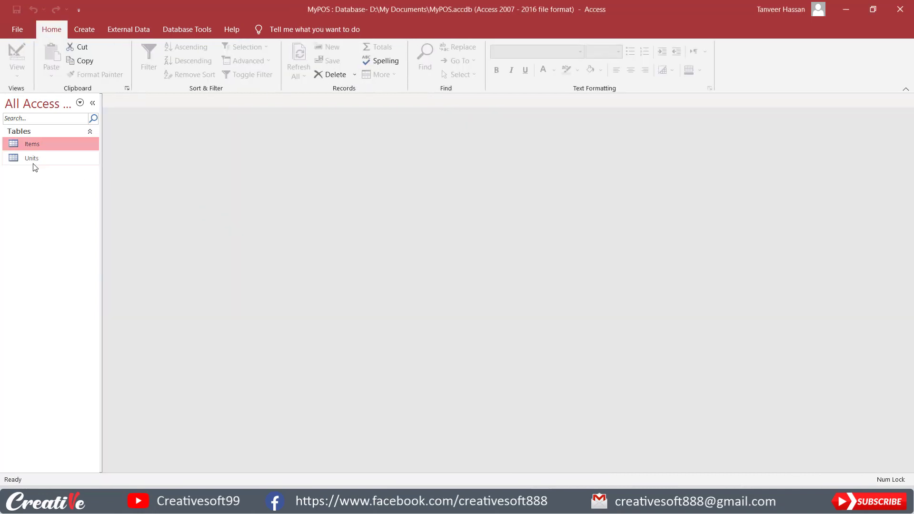
# Create another new table, switch it to Design view and save it as Item_Catagory
pyautogui.click(86, 27)
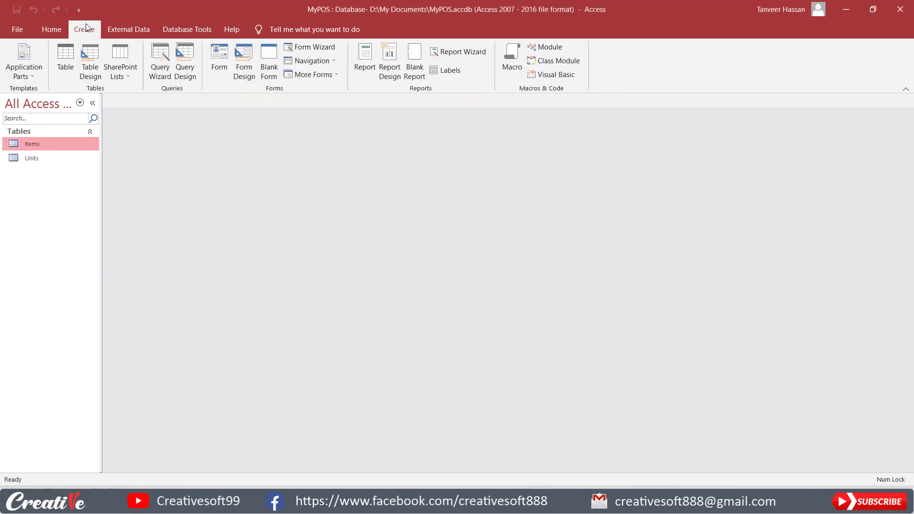
pyautogui.click(66, 57)
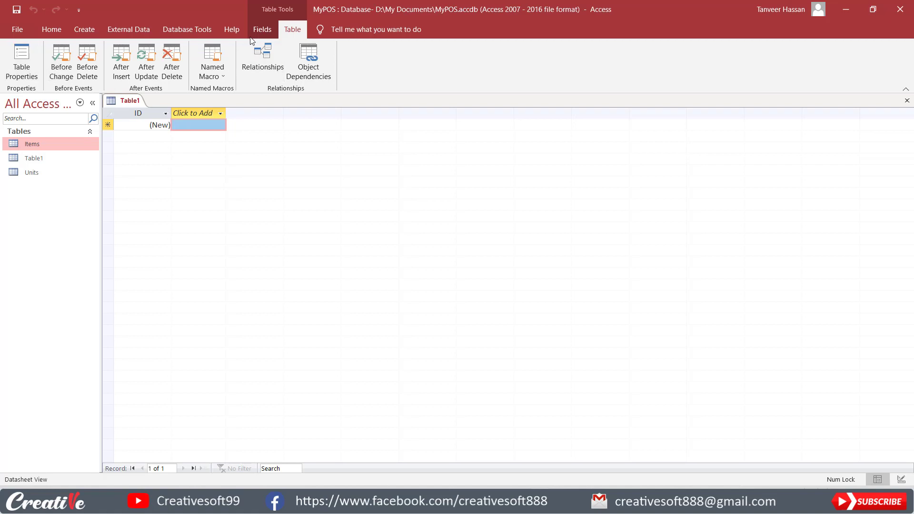
pyautogui.click(262, 29)
pyautogui.click(22, 61)
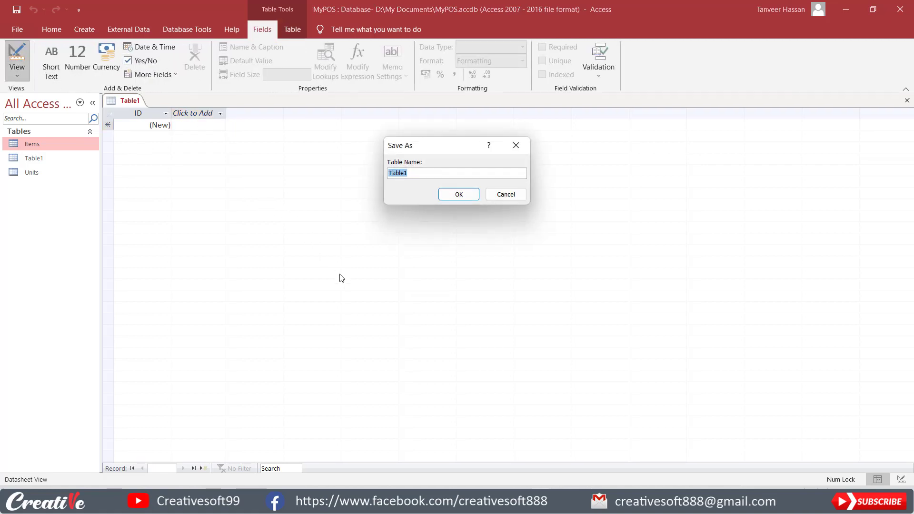
pyautogui.write('Ca')
pyautogui.write('Item')
pyautogui.write('_')
pyautogui.click(453, 199)
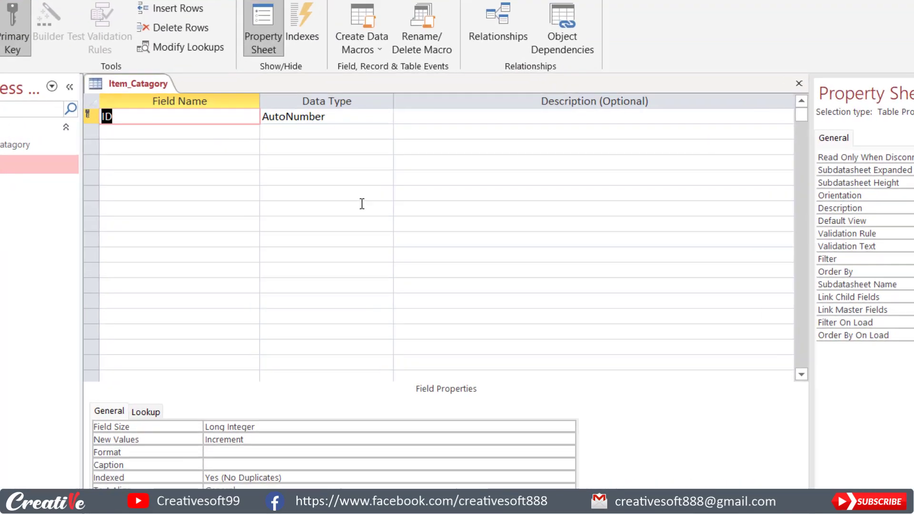
# Rename the ID field of the Item_Catagory table to Cat_ID and add a Short Text field named Catagory
pyautogui.click(104, 114)
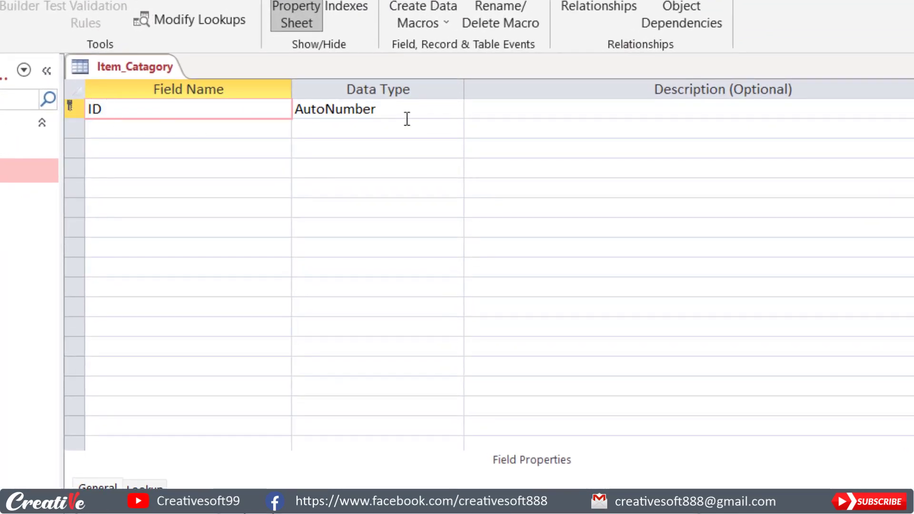
pyautogui.write('Cat_')
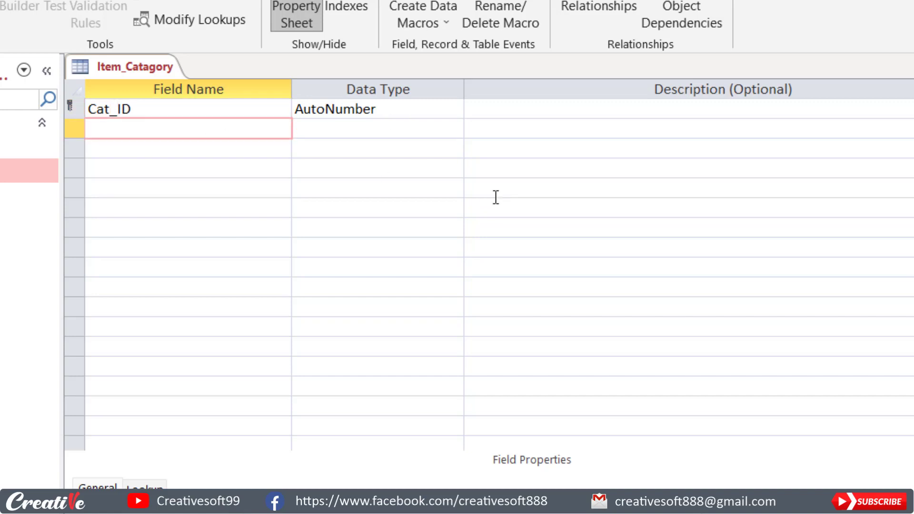
pyautogui.write('Catagory')
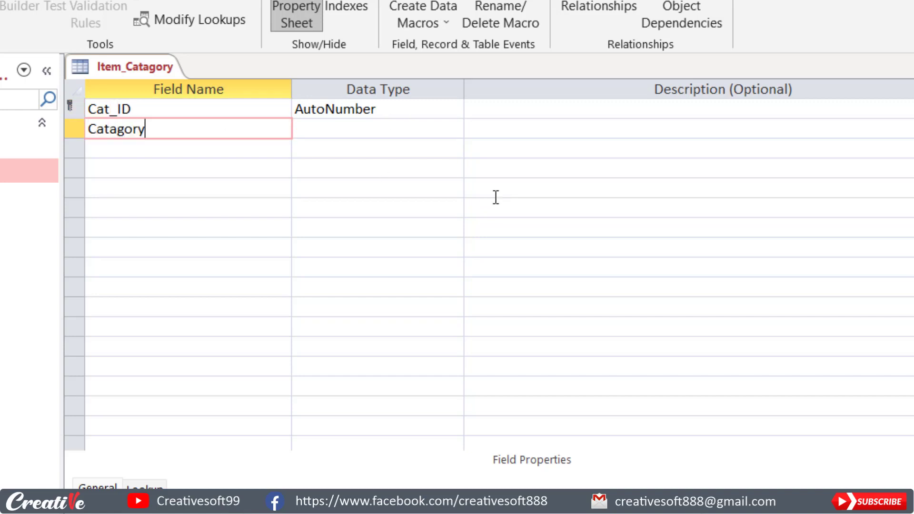
pyautogui.click(345, 130)
pyautogui.click(341, 149)
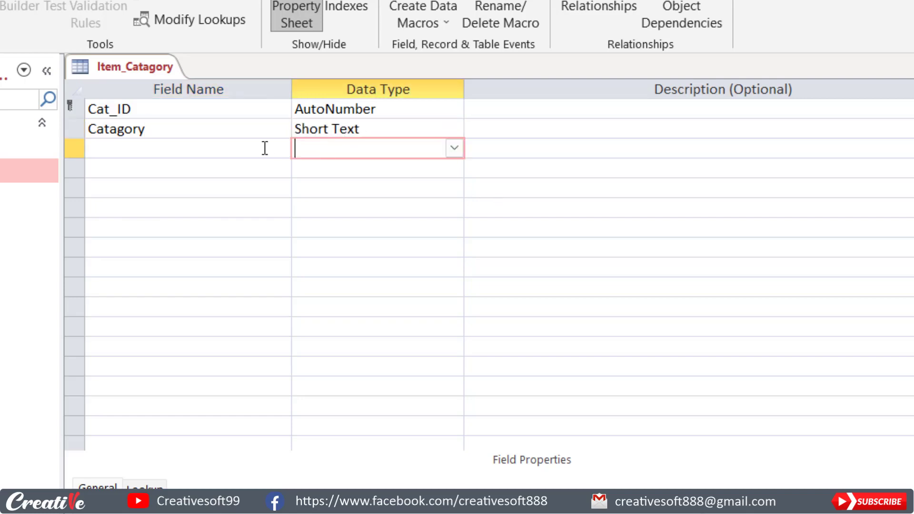
pyautogui.click(261, 147)
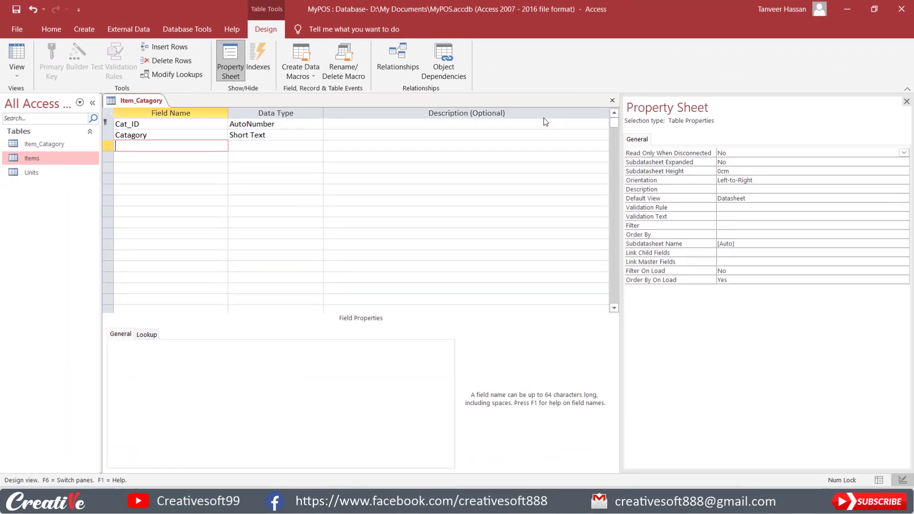
# Close the Item_Catagory table, saving its design changes
pyautogui.click(612, 100)
pyautogui.click(418, 282)
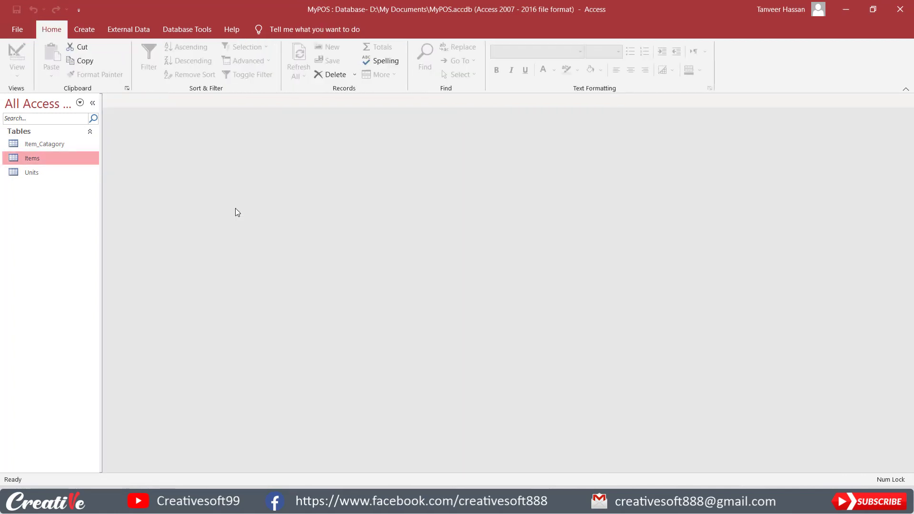
pyautogui.click(31, 172)
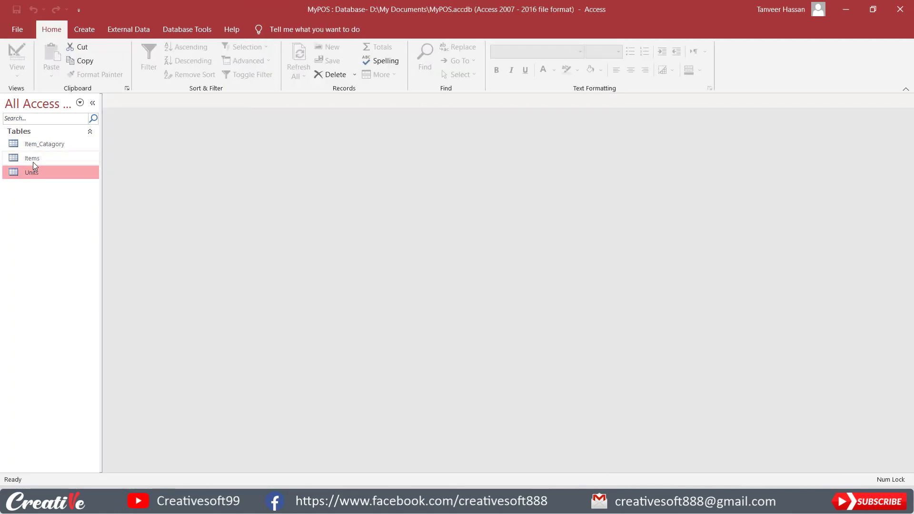
pyautogui.click(33, 162)
pyautogui.click(39, 141)
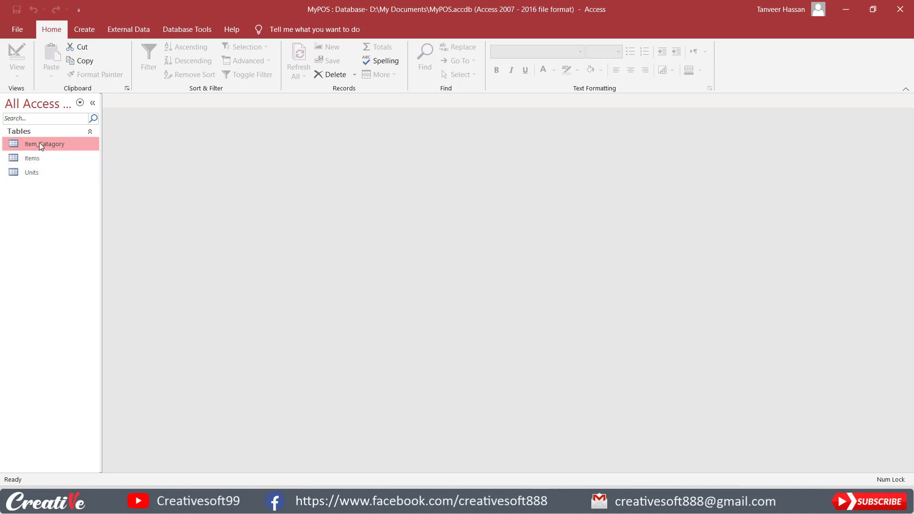
# Open the Items table in Design view and go to its Unit field
pyautogui.click(31, 159)
pyautogui.rightClick(32, 159)
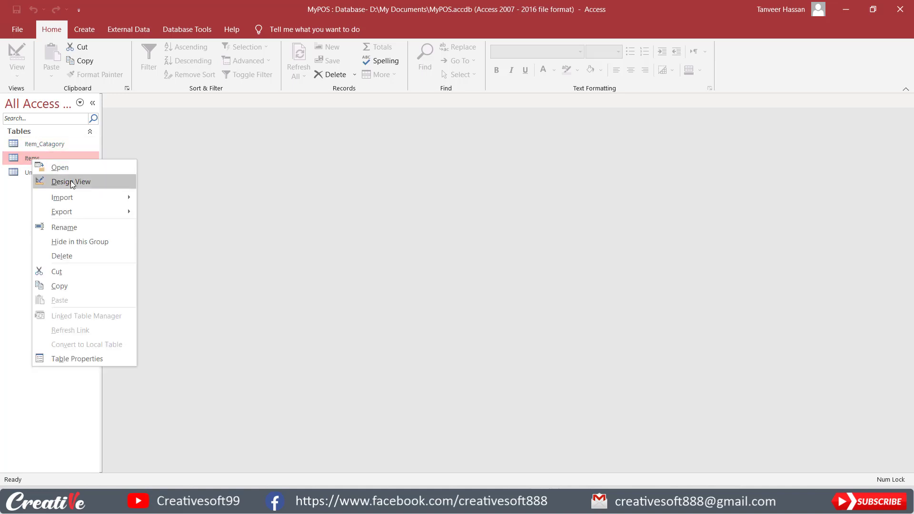
pyautogui.click(71, 181)
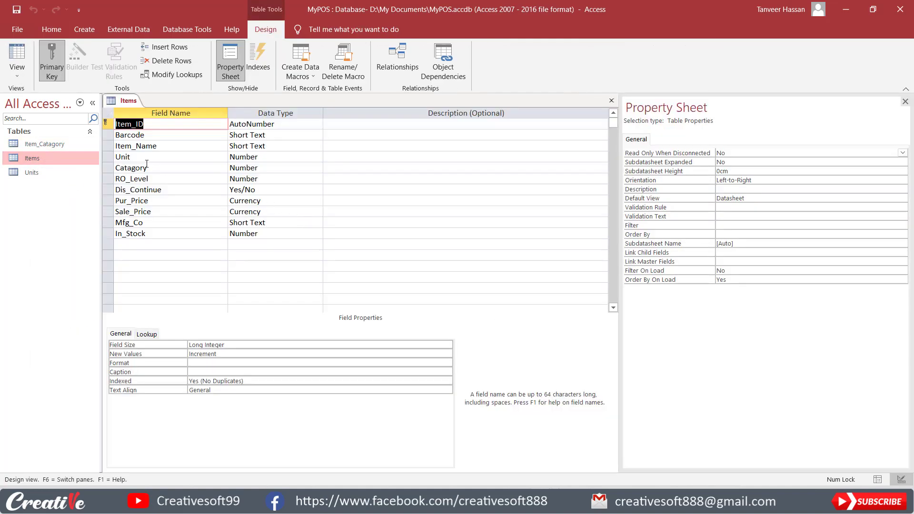
pyautogui.click(147, 157)
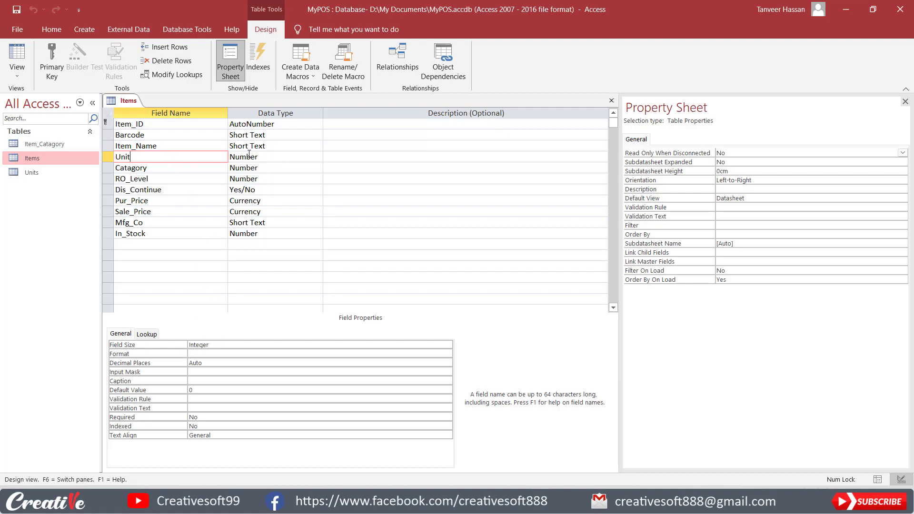
# Open the Units table in Design view and go to its Unit_ID field
pyautogui.rightClick(35, 173)
pyautogui.click(71, 197)
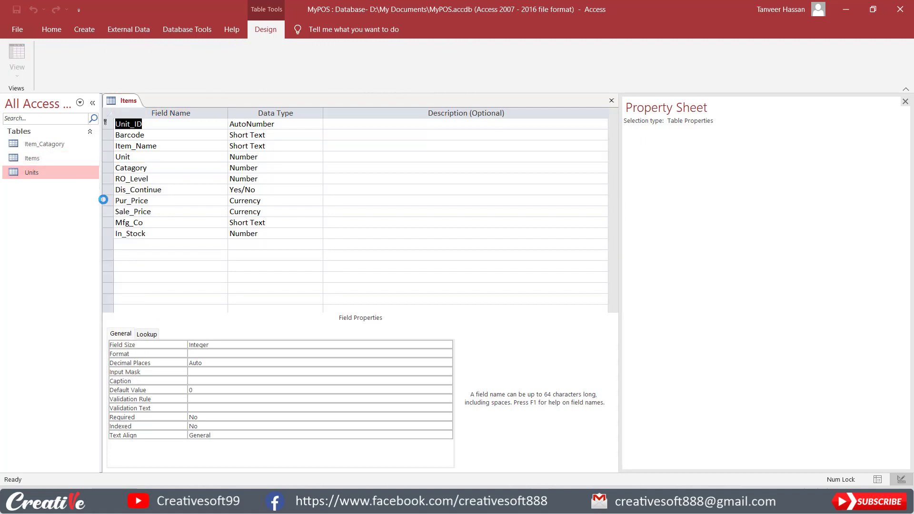
pyautogui.click(148, 127)
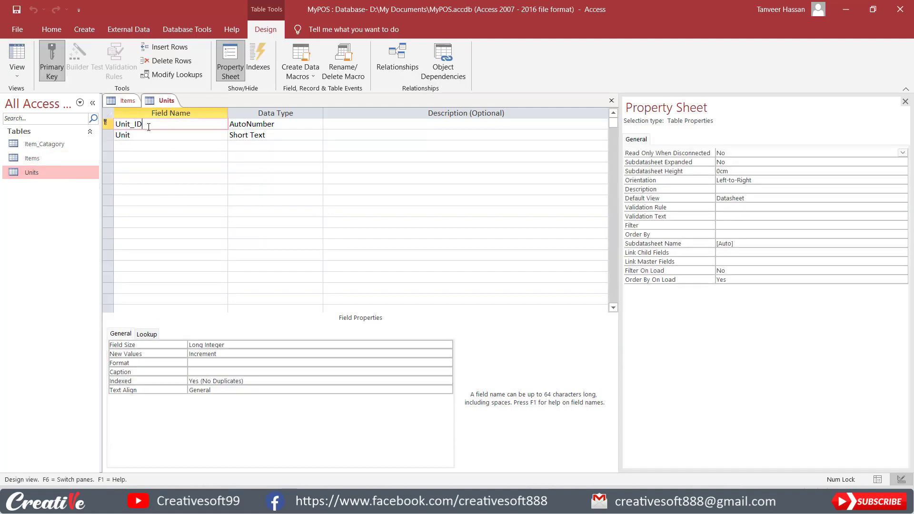
# Examine the field size options available for the Unit_ID field of the Units table
pyautogui.click(250, 344)
pyautogui.click(447, 344)
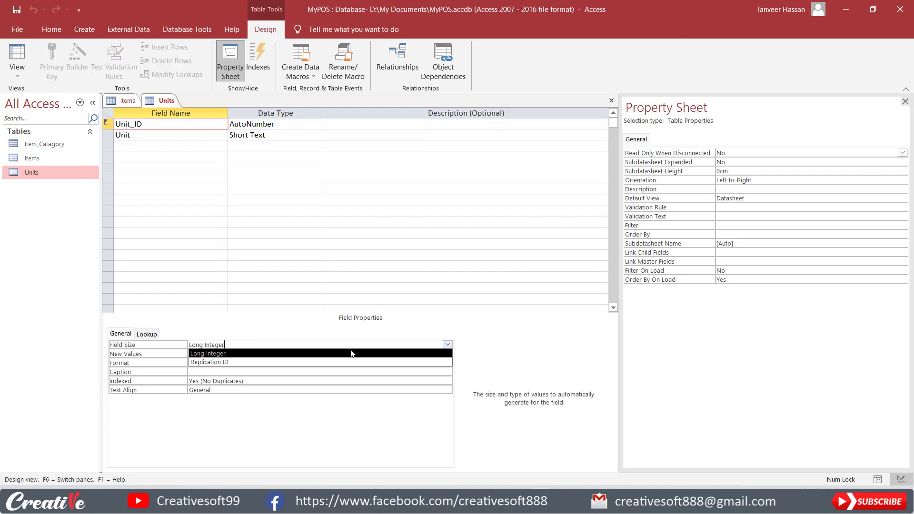
pyautogui.click(449, 346)
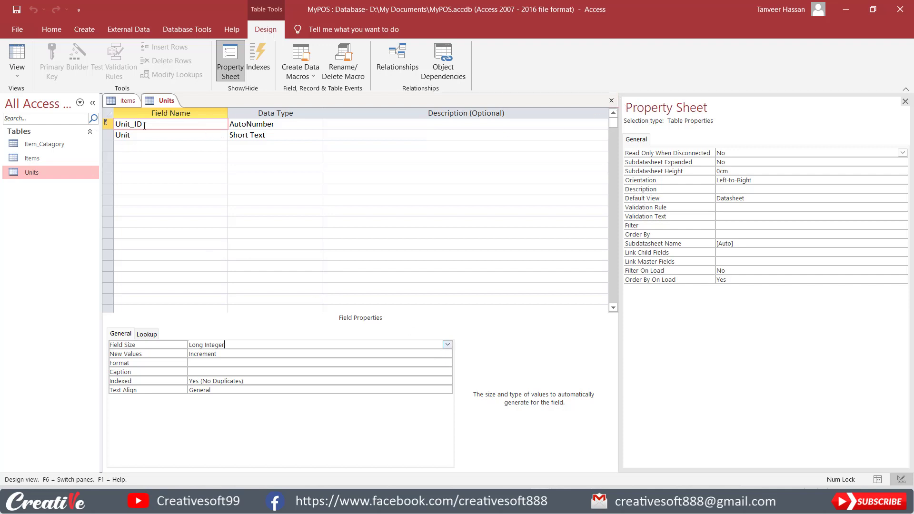
pyautogui.click(448, 344)
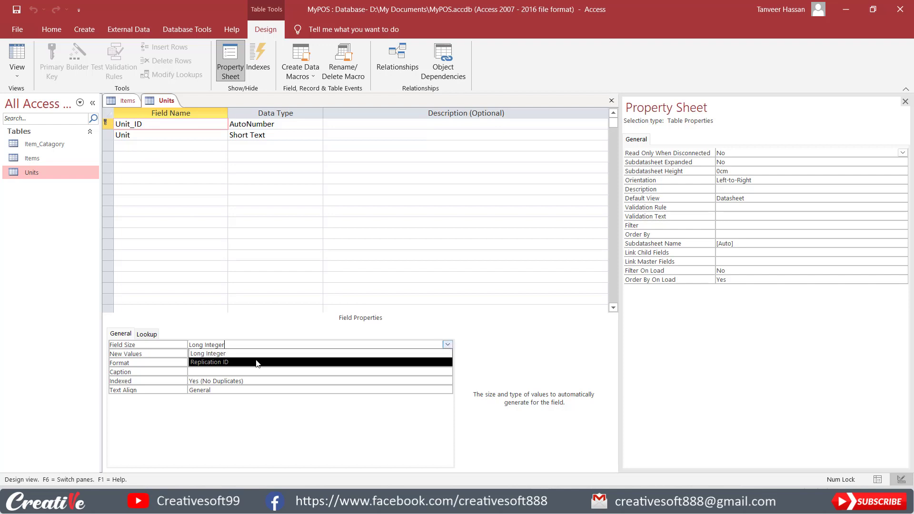
pyautogui.click(448, 344)
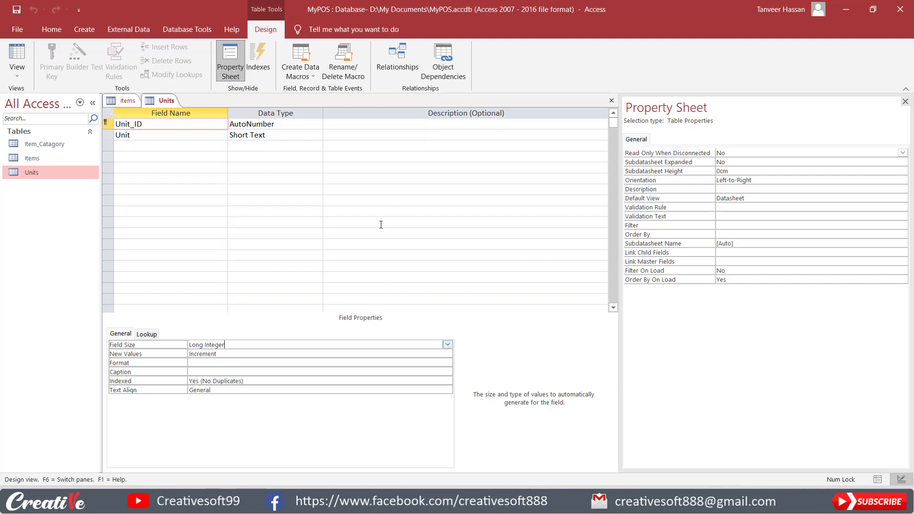
# Close the Units table and set the Items table's Unit field size to Long Integer
pyautogui.click(612, 101)
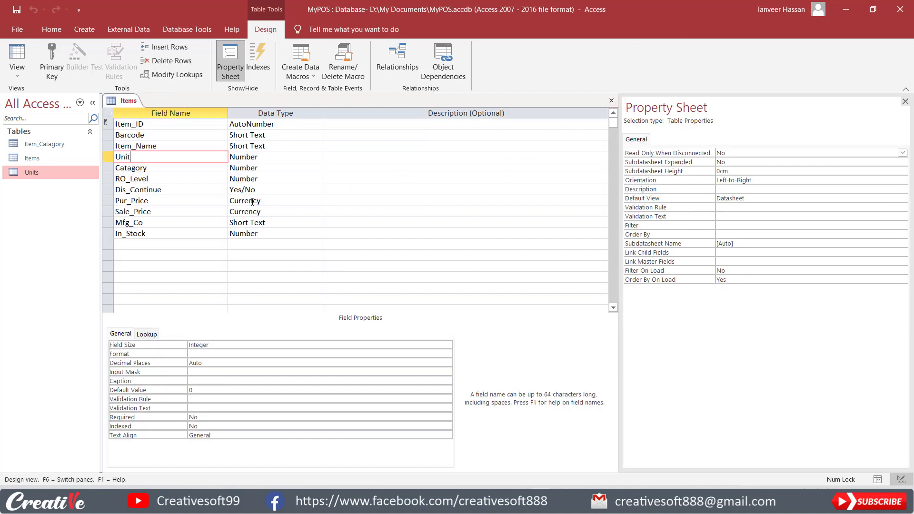
pyautogui.click(236, 160)
pyautogui.click(128, 157)
pyautogui.click(225, 343)
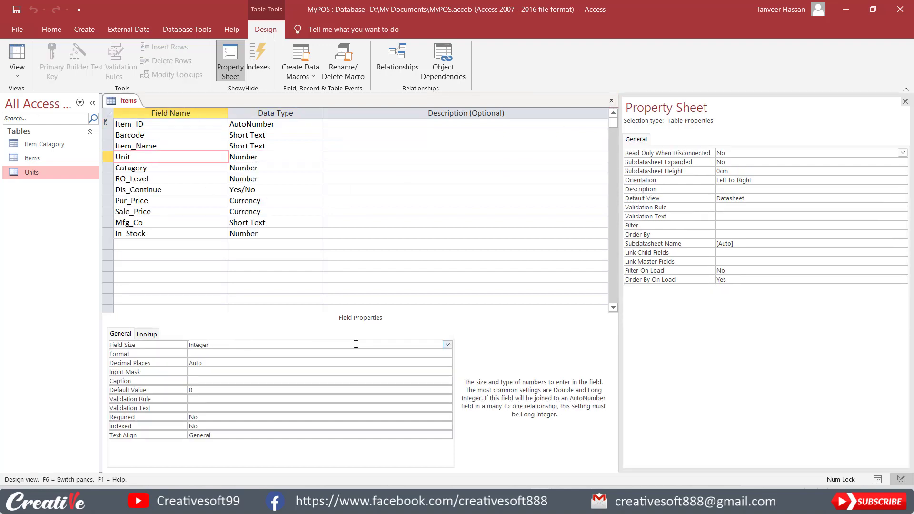
pyautogui.click(448, 345)
pyautogui.click(238, 371)
# Set the Catagory field's size to Long Integer and close the Items table, saving its design changes
pyautogui.click(157, 167)
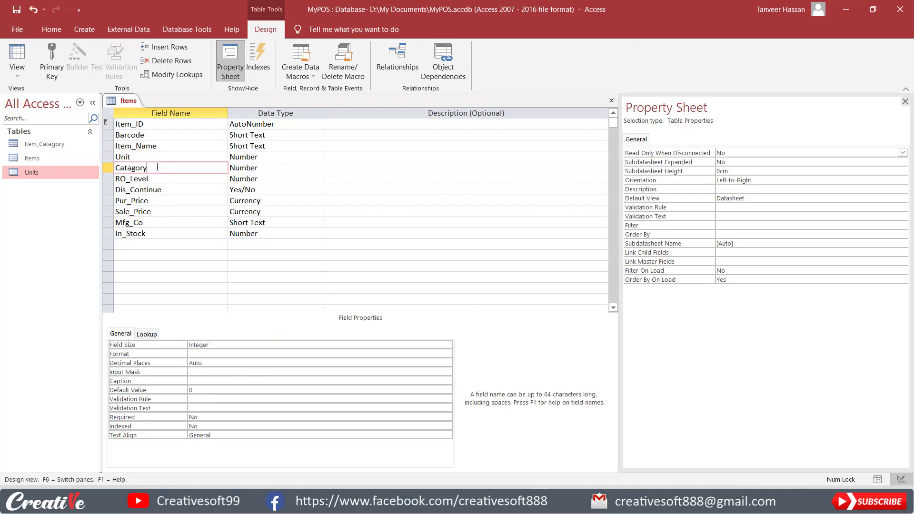
pyautogui.click(301, 343)
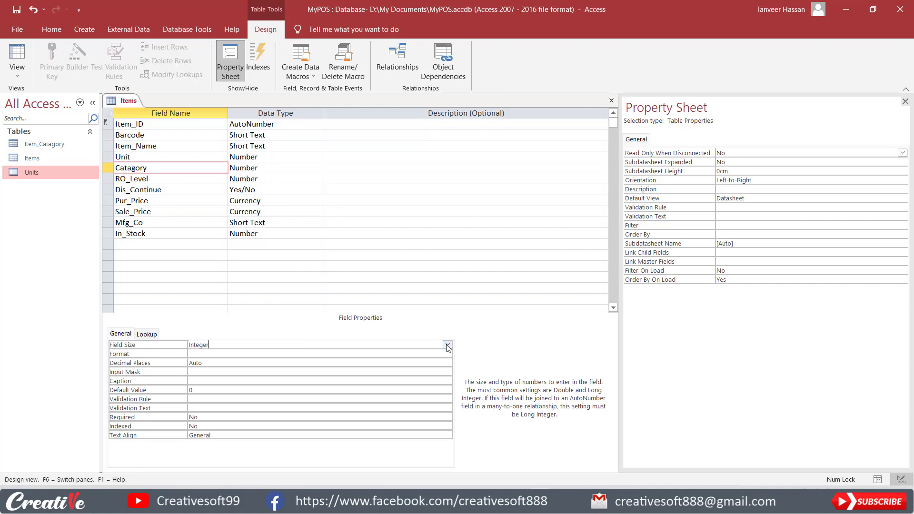
pyautogui.click(448, 344)
pyautogui.click(250, 376)
pyautogui.click(612, 101)
pyautogui.click(417, 279)
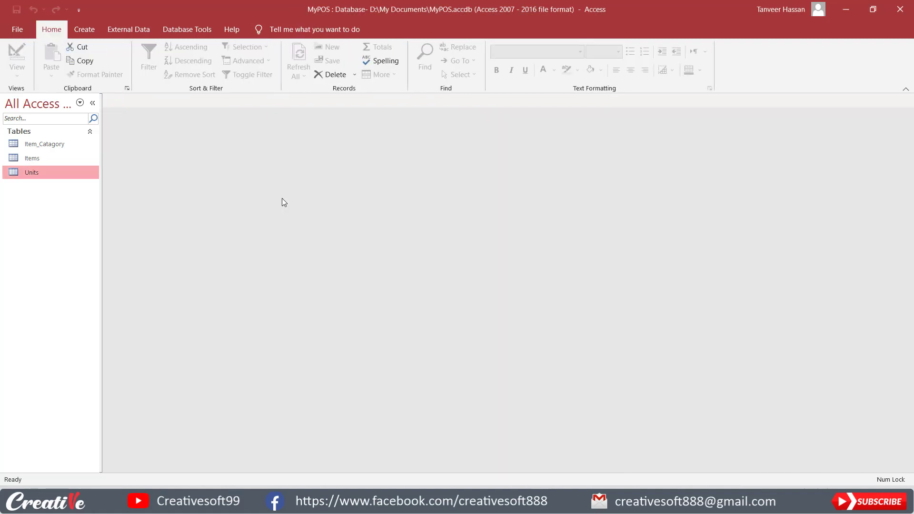
# Open the Relationships window and add the Item_Catagory, Items and Units tables to it
pyautogui.click(183, 30)
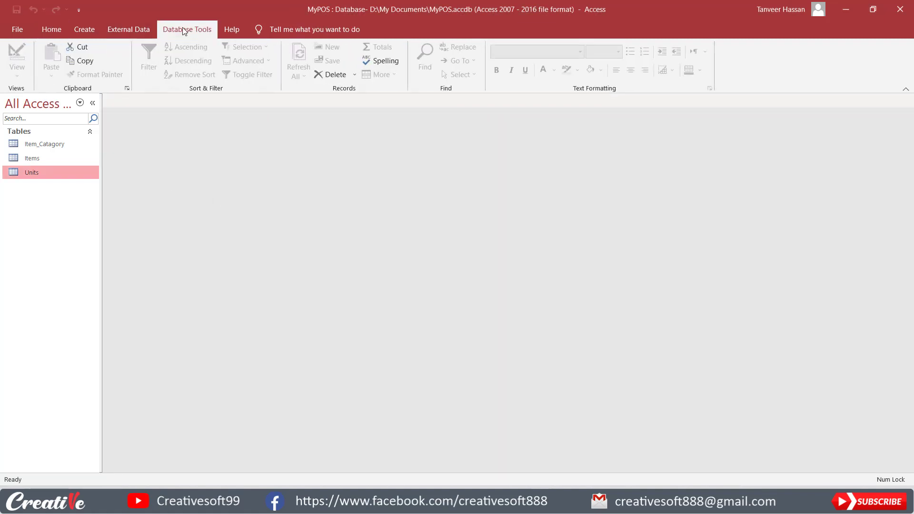
pyautogui.click(147, 49)
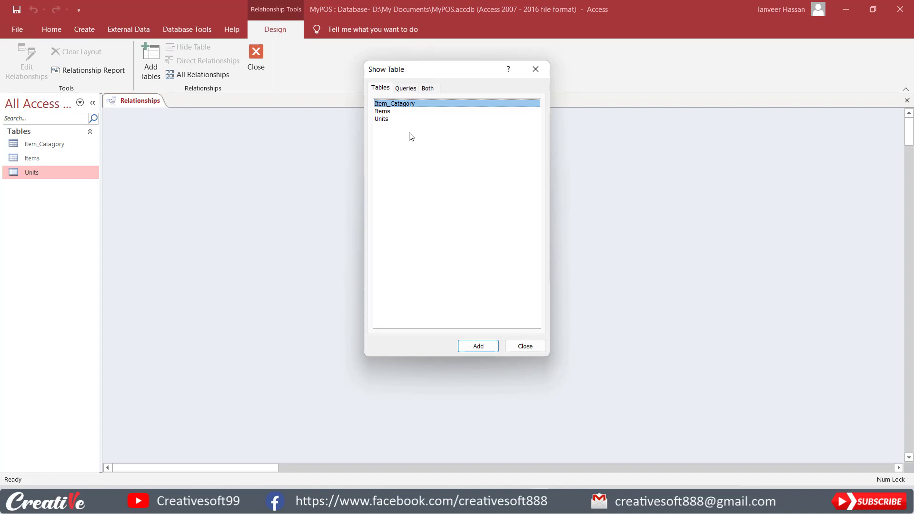
pyautogui.moveTo(387, 119); pyautogui.dragTo(381, 105)
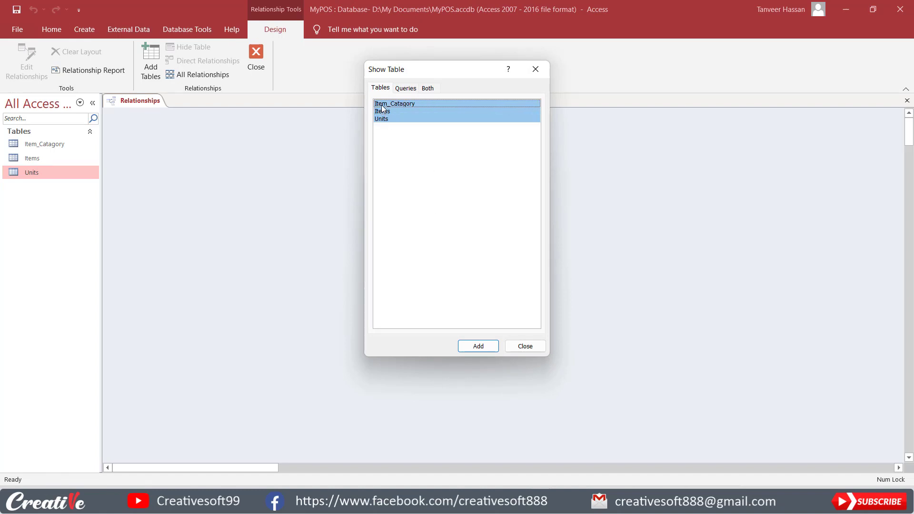
pyautogui.click(478, 346)
pyautogui.click(525, 346)
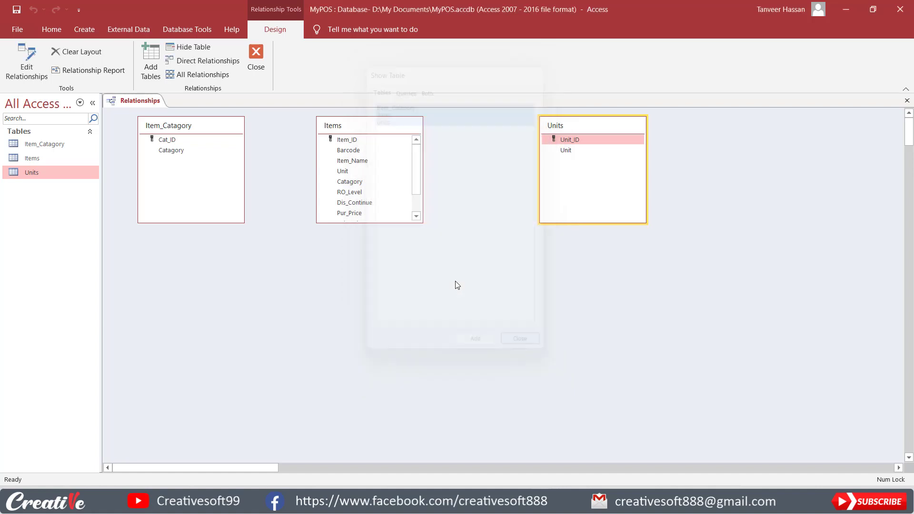
pyautogui.moveTo(369, 128); pyautogui.dragTo(372, 126)
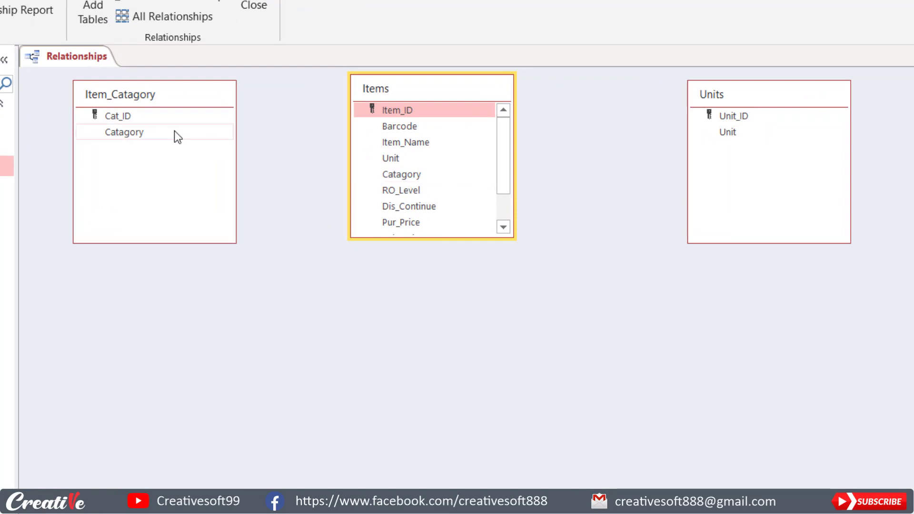
# Create a relationship from Item_Catagory's Cat_ID to the Items table's Catagory field, enforcing referential integrity
pyautogui.moveTo(118, 117); pyautogui.dragTo(402, 176)
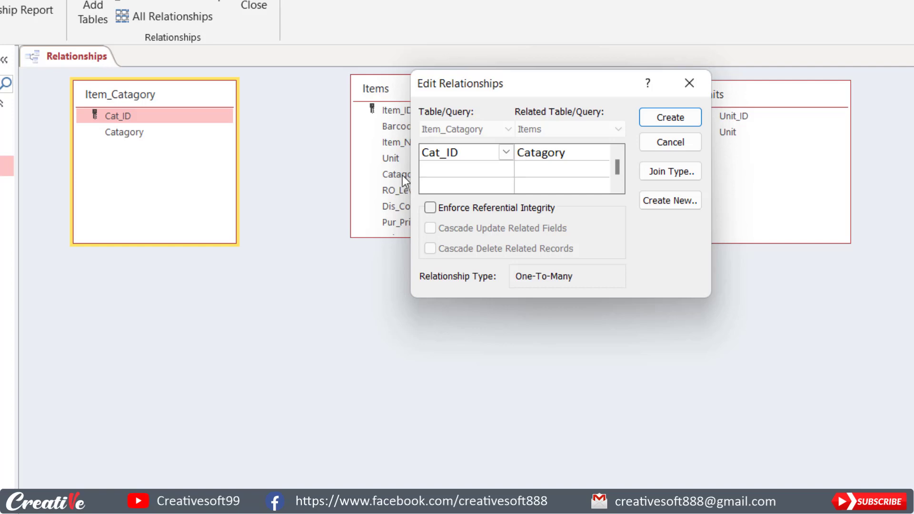
pyautogui.click(429, 208)
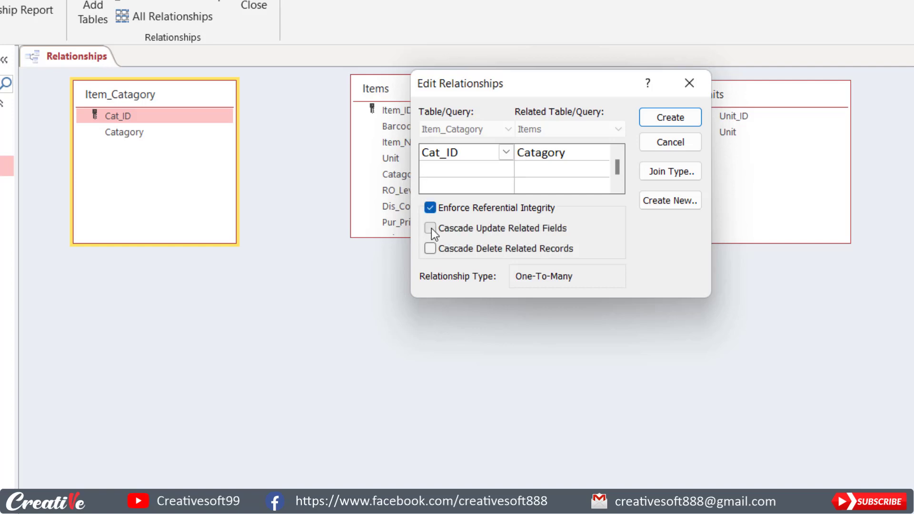
pyautogui.click(430, 228)
pyautogui.moveTo(543, 86); pyautogui.dragTo(550, 271)
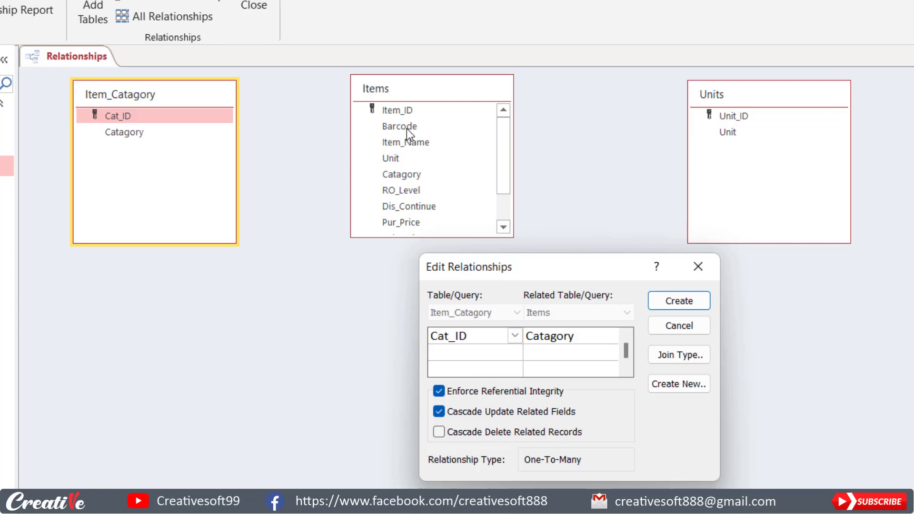
pyautogui.click(439, 413)
pyautogui.click(678, 300)
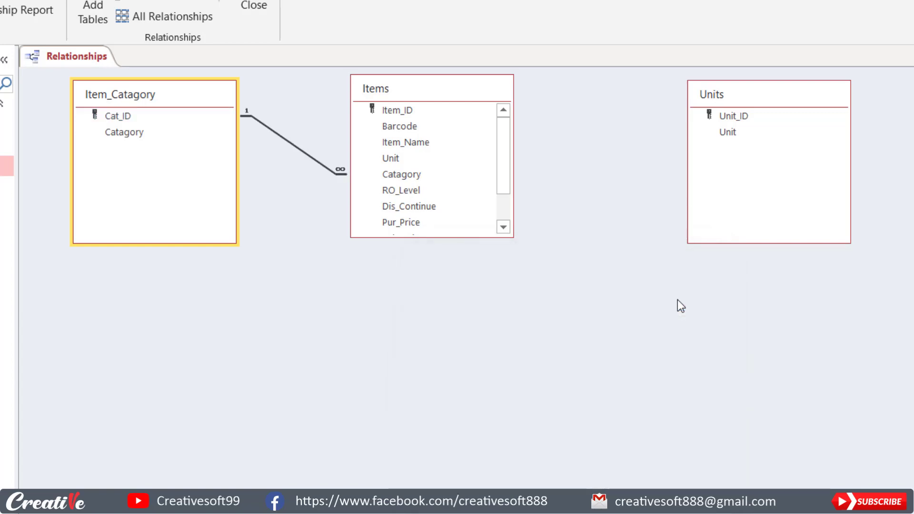
# Create a relationship from the Units table's Unit_ID to the Items table's Unit field, enforcing referential integrity
pyautogui.moveTo(150, 121); pyautogui.dragTo(435, 179)
pyautogui.moveTo(435, 92); pyautogui.dragTo(411, 100)
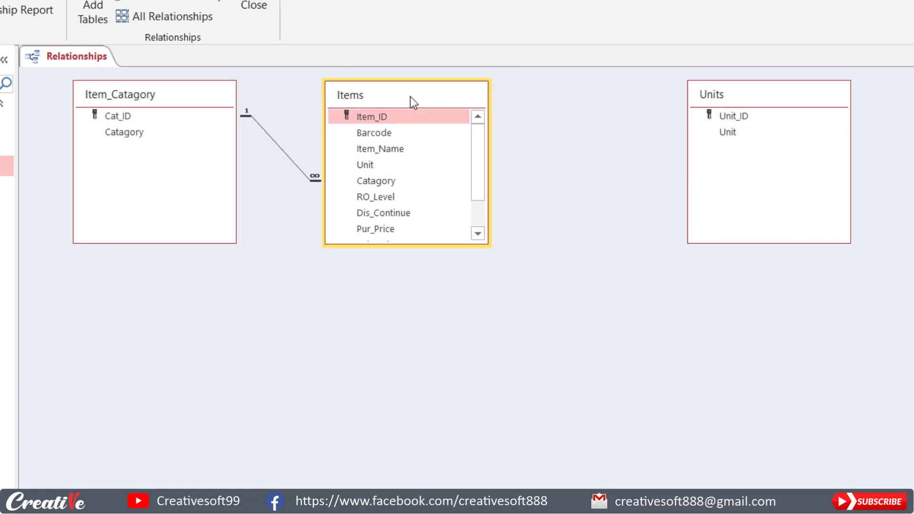
pyautogui.moveTo(408, 95); pyautogui.dragTo(439, 95)
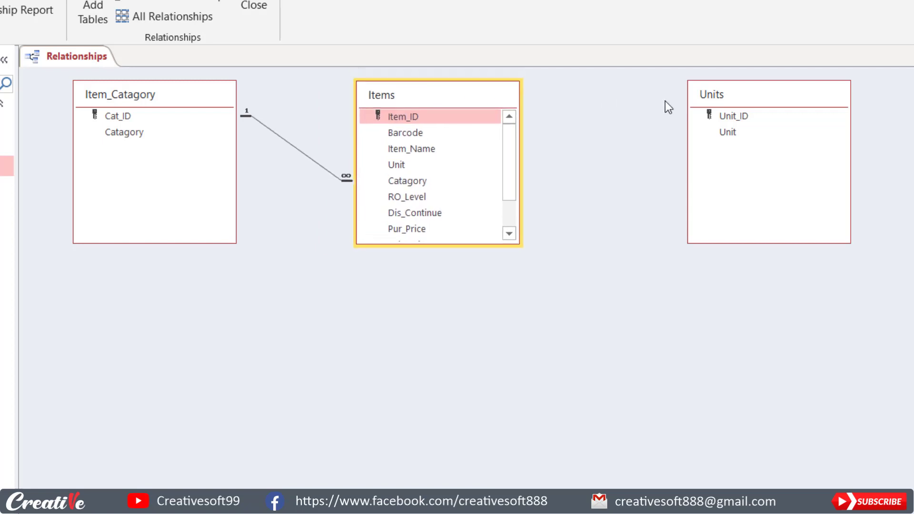
pyautogui.moveTo(732, 119); pyautogui.dragTo(397, 167)
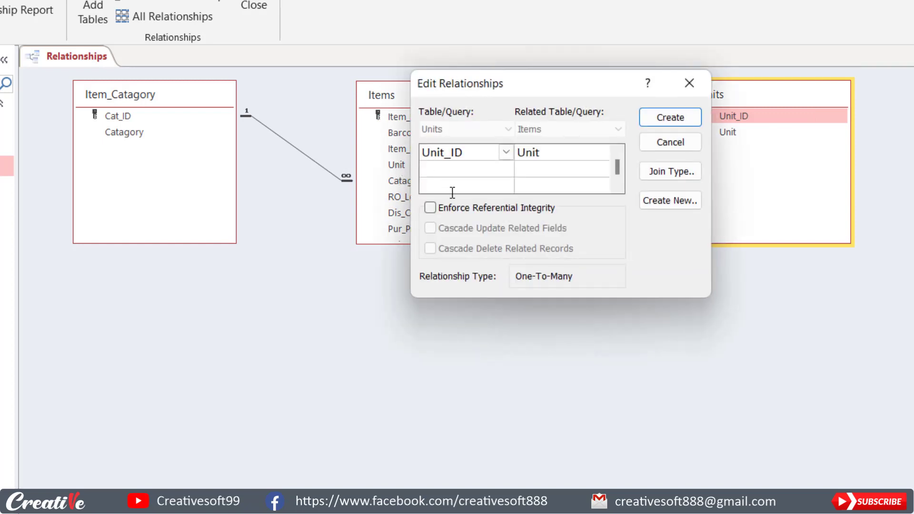
pyautogui.click(428, 210)
pyautogui.click(669, 119)
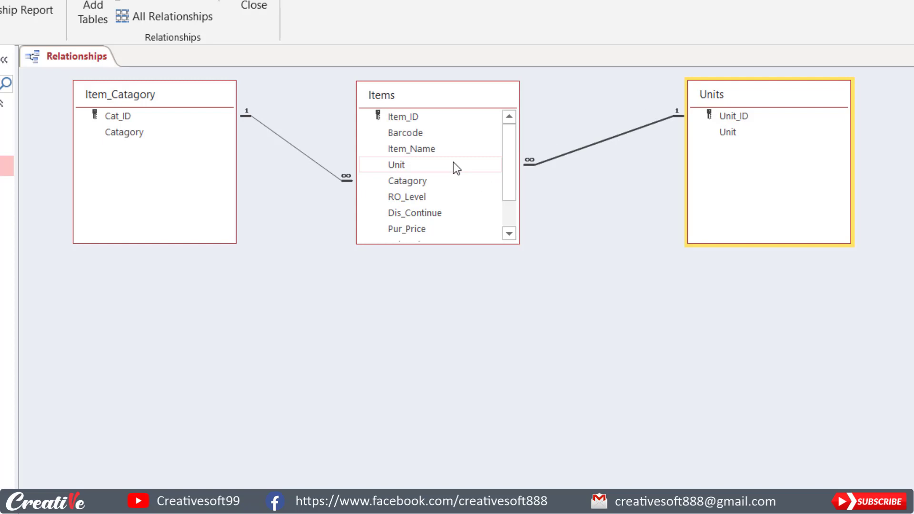
# Arrange the Items and Units boxes compactly with Items tall enough for all its fields, and close the relationships, saving the layout
pyautogui.moveTo(743, 97); pyautogui.dragTo(666, 100)
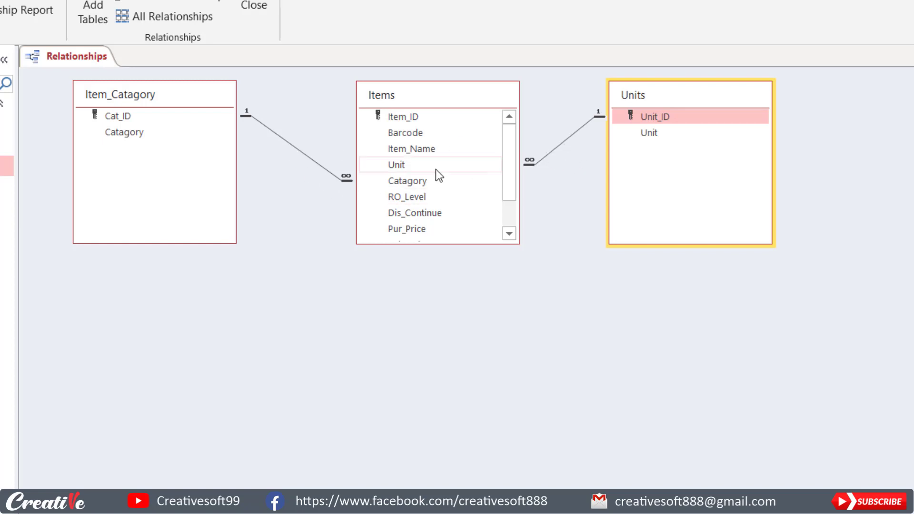
pyautogui.click(445, 95)
pyautogui.moveTo(444, 94); pyautogui.dragTo(388, 95)
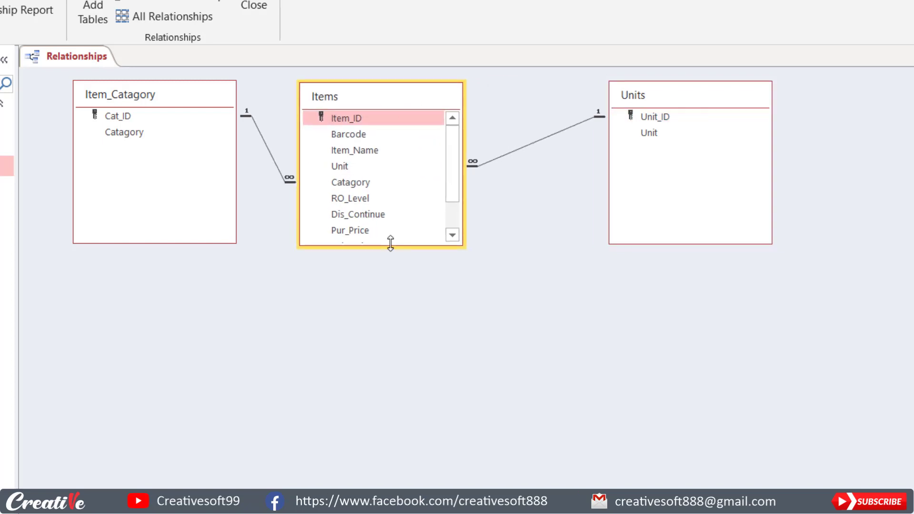
pyautogui.moveTo(389, 244); pyautogui.dragTo(389, 293)
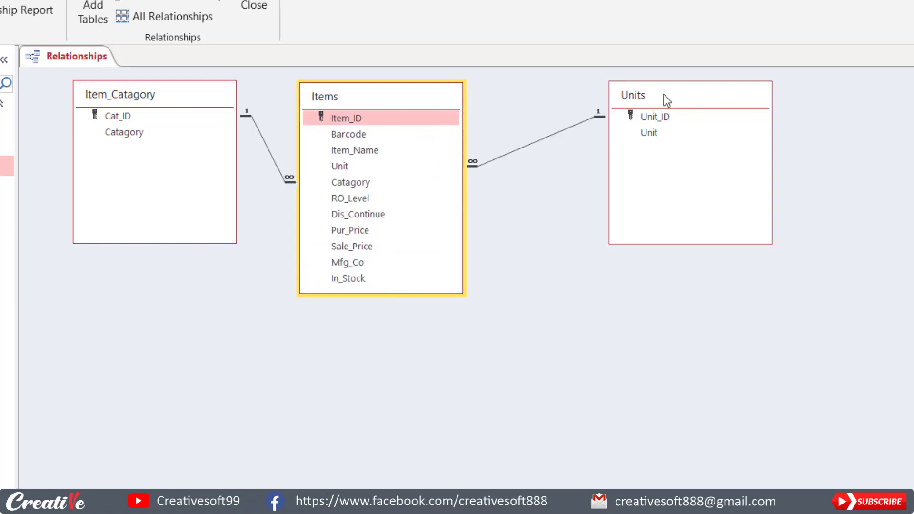
pyautogui.moveTo(664, 96); pyautogui.dragTo(595, 97)
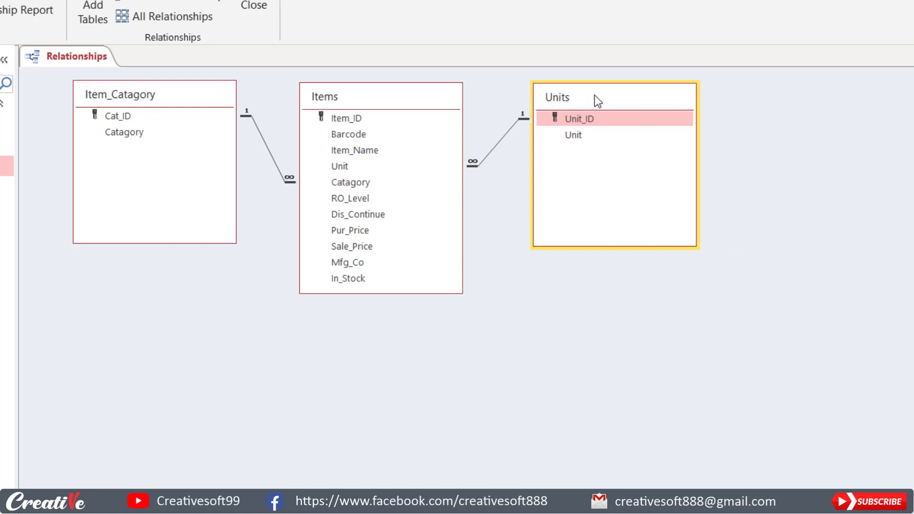
pyautogui.click(254, 6)
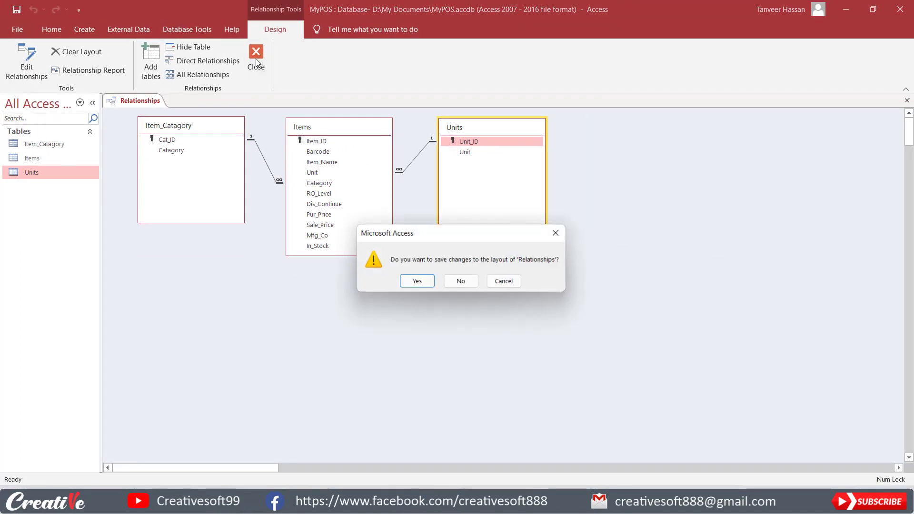
pyautogui.click(418, 283)
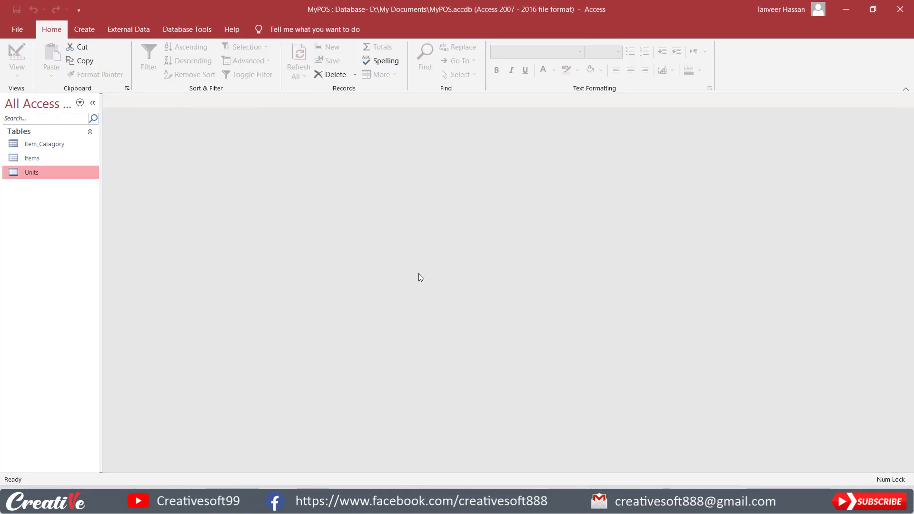
# Open the Items table in Design view and show the lookup properties of its Unit field
pyautogui.click(41, 158)
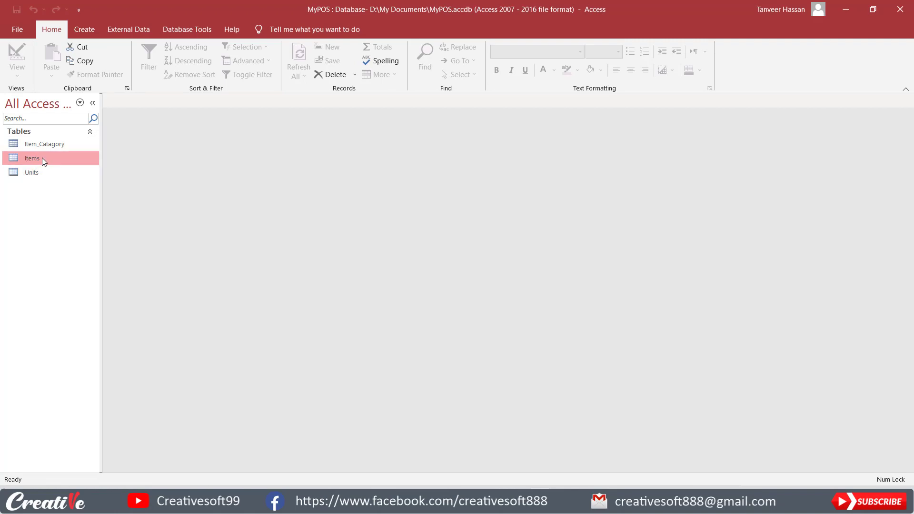
pyautogui.rightClick(42, 159)
pyautogui.click(92, 180)
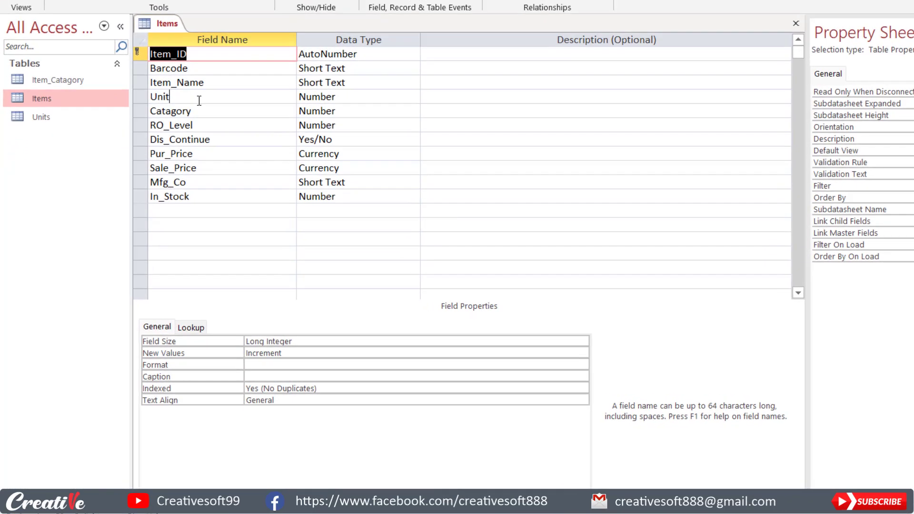
pyautogui.click(158, 157)
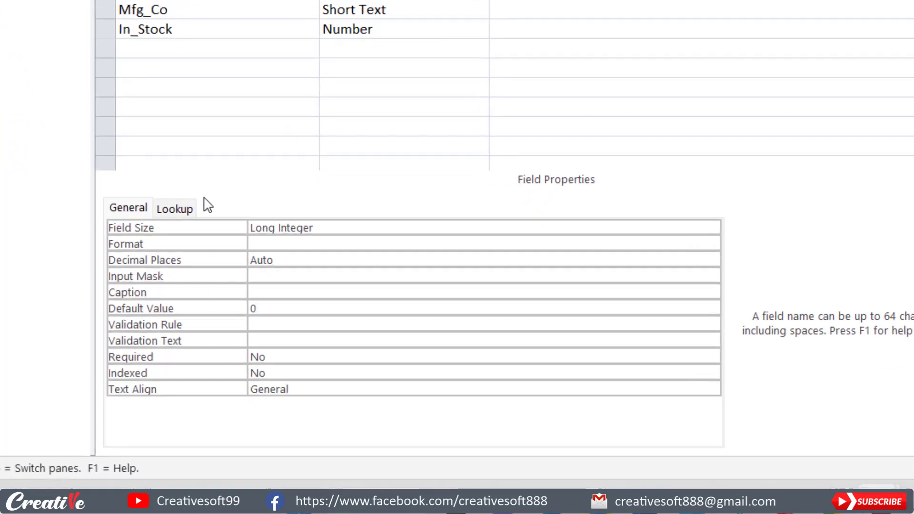
pyautogui.click(192, 324)
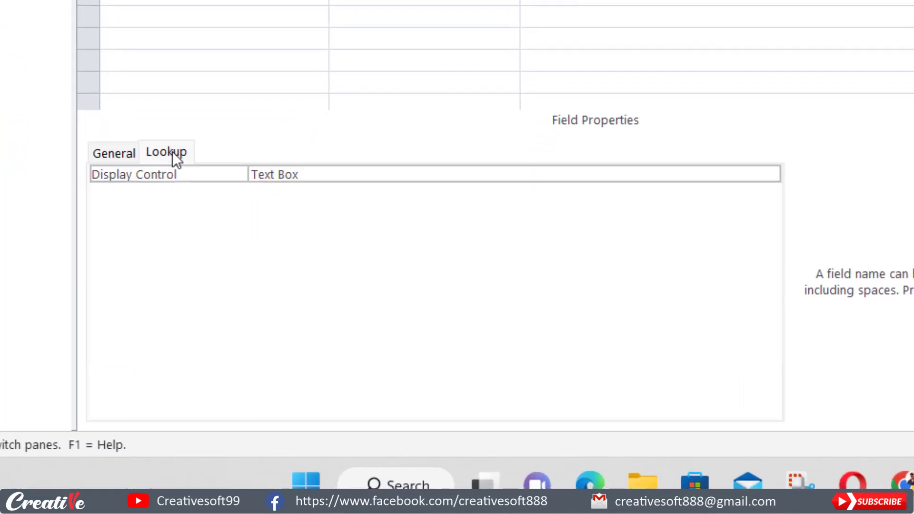
# Set the Unit field's Display Control to Combo Box with Table/Query as the Row Source Type
pyautogui.click(363, 173)
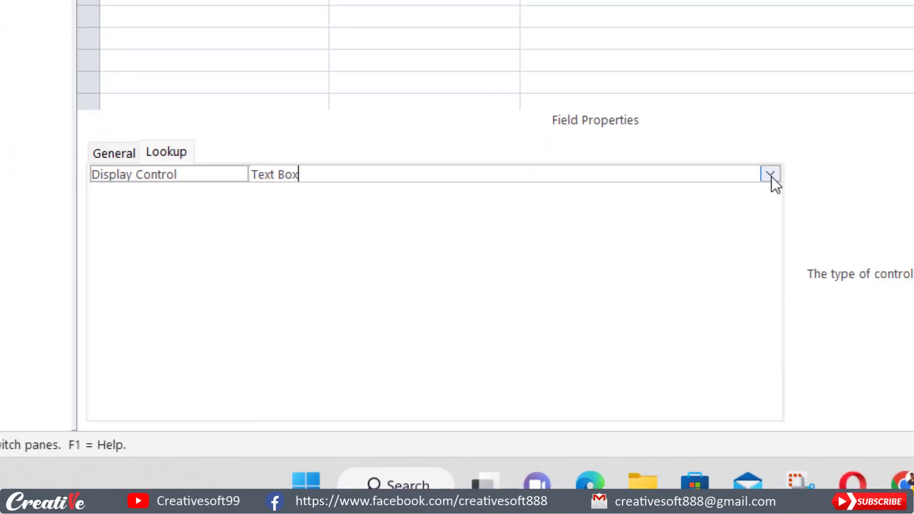
pyautogui.click(771, 174)
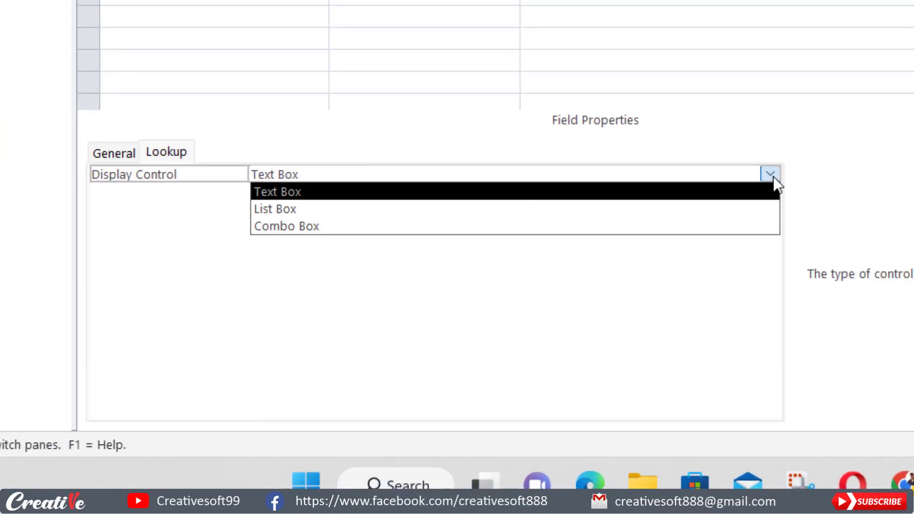
pyautogui.click(367, 227)
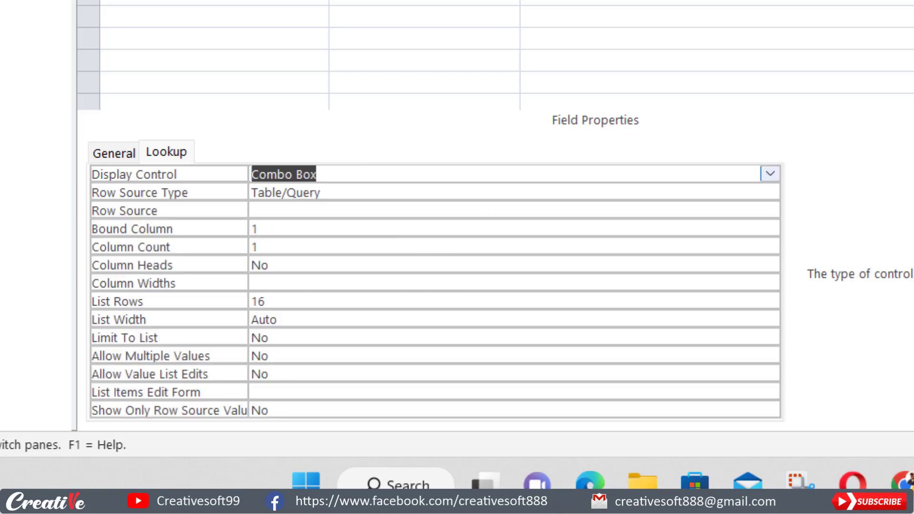
pyautogui.click(353, 194)
pyautogui.click(770, 192)
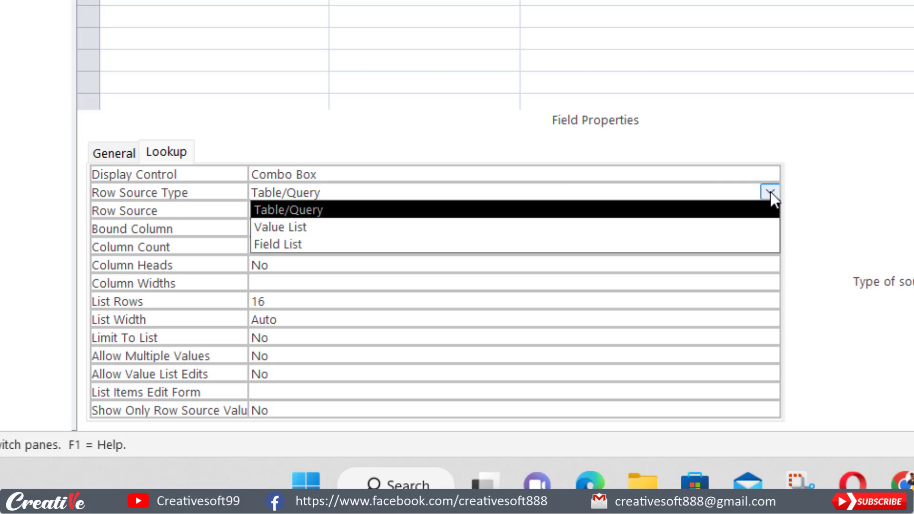
pyautogui.click(382, 214)
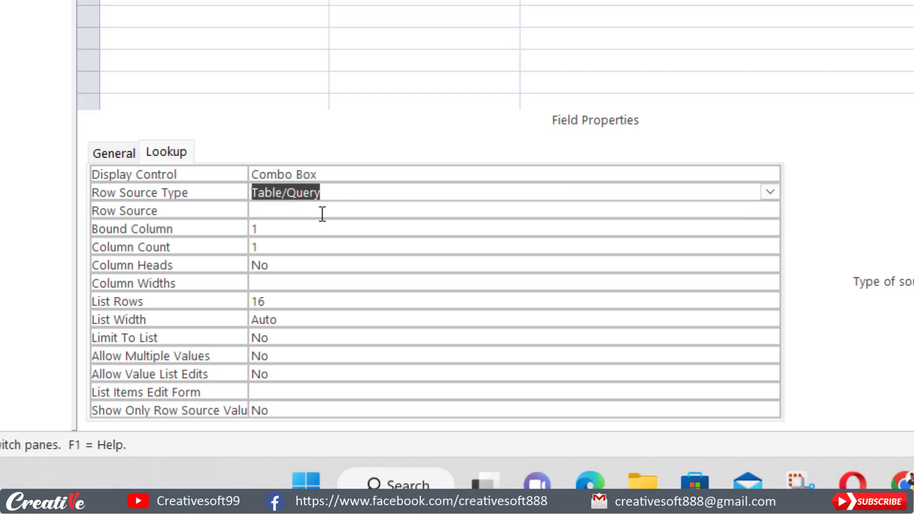
# Build the Unit field's Row Source as a query on the Units table returning Unit_ID and Unit, saving the SQL statement
pyautogui.click(322, 213)
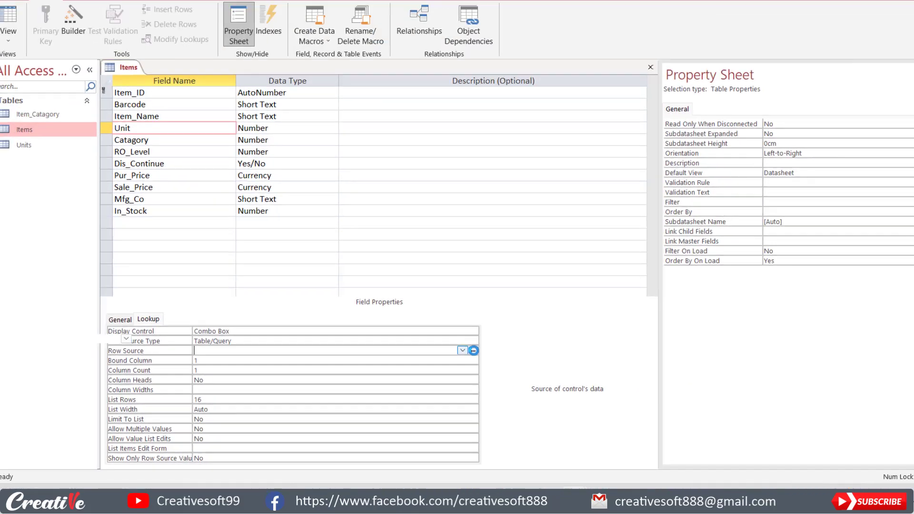
pyautogui.click(770, 210)
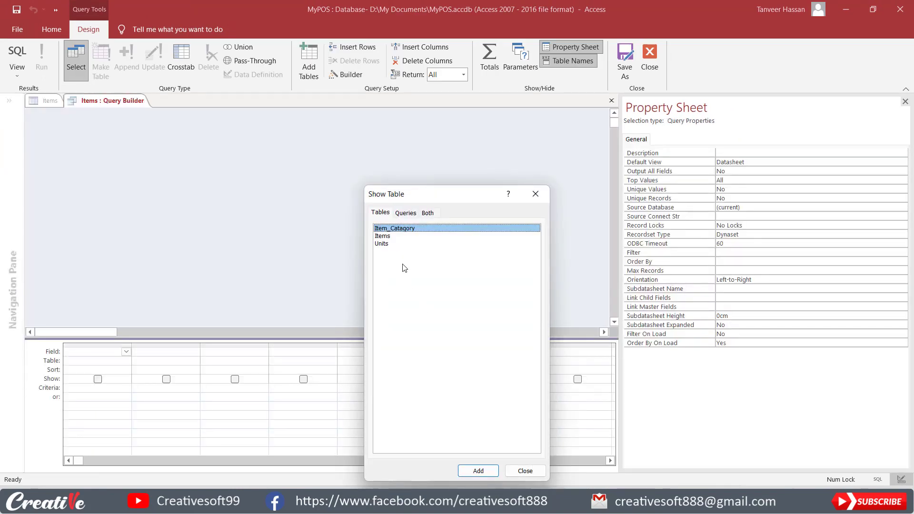
pyautogui.click(383, 237)
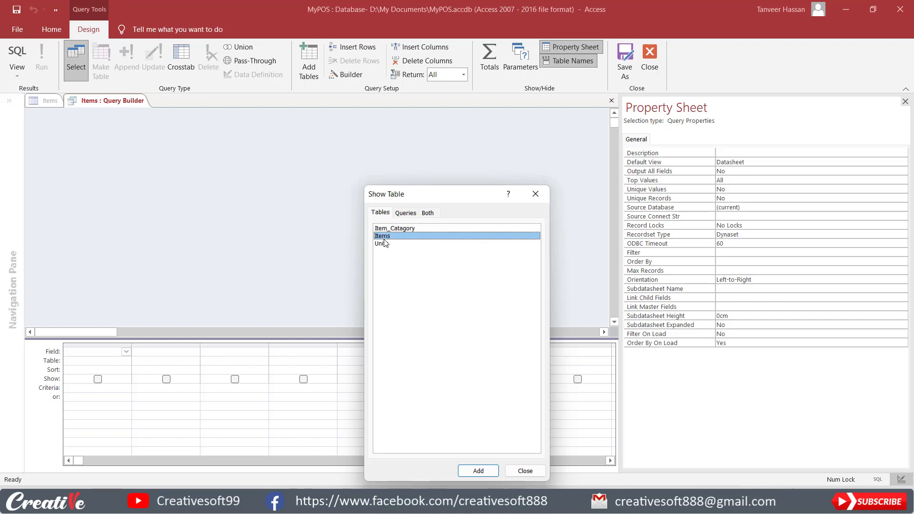
pyautogui.doubleClick(384, 244)
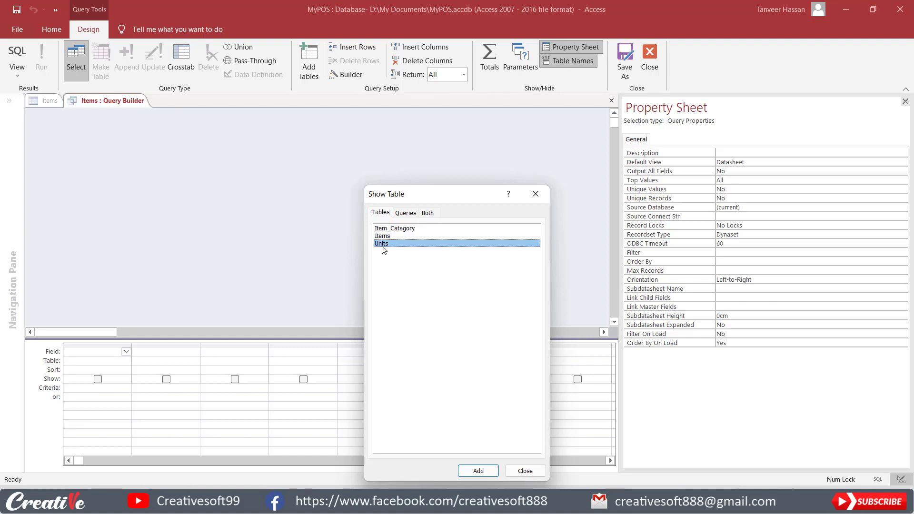
pyautogui.click(525, 470)
pyautogui.doubleClick(88, 150)
pyautogui.doubleClick(83, 161)
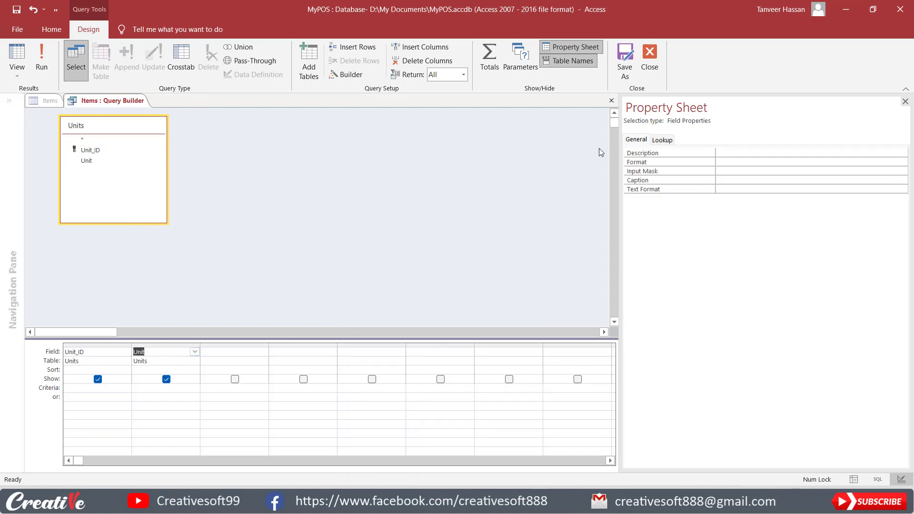
pyautogui.click(612, 101)
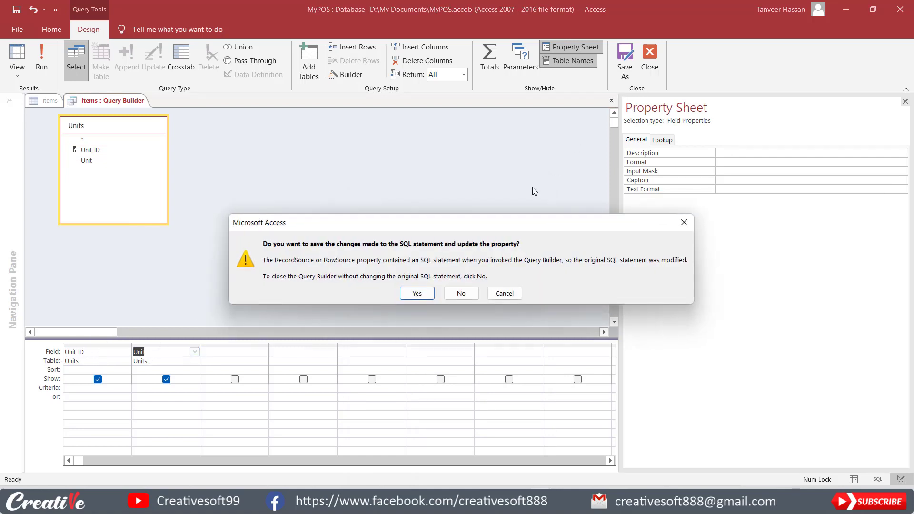
pyautogui.click(417, 292)
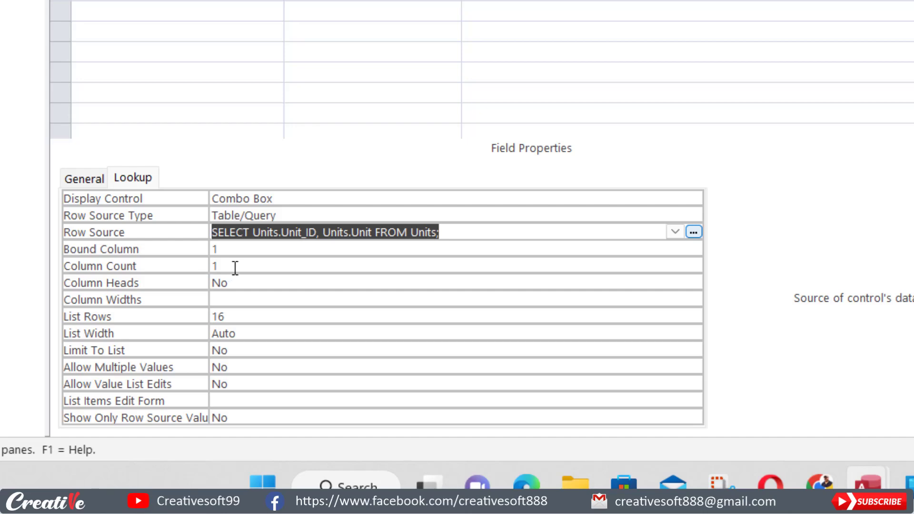
# Set the Unit lookup's Column Count to 2 and Column Widths to 0cm;3cm, and close the Items table, saving the design
pyautogui.click(187, 268)
pyautogui.write('2')
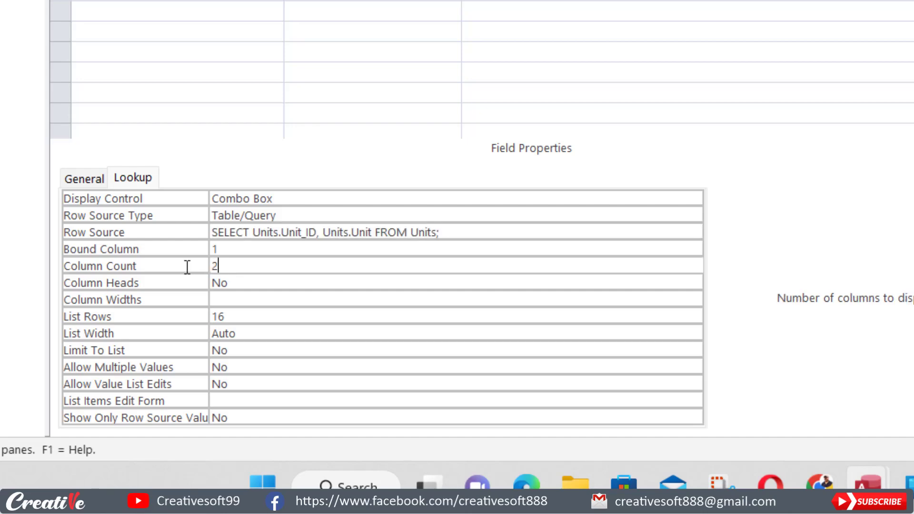
pyautogui.click(247, 288)
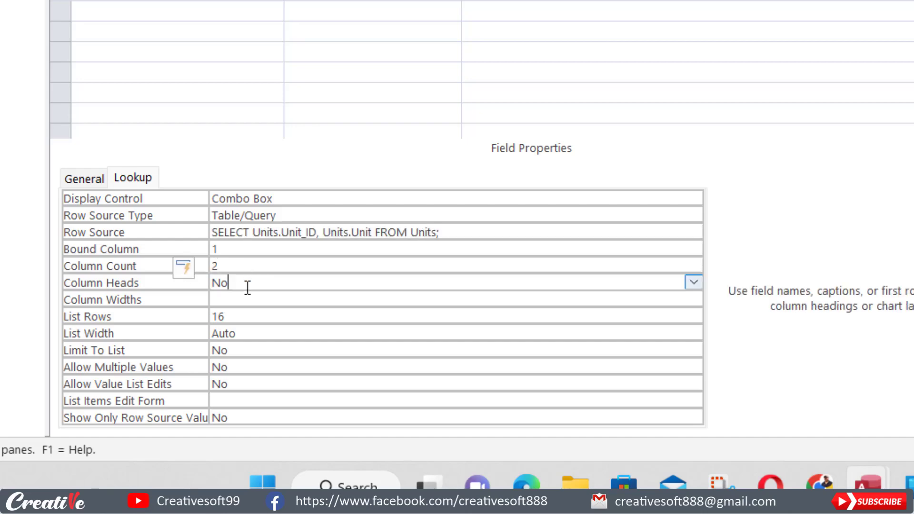
pyautogui.click(246, 297)
pyautogui.write('0')
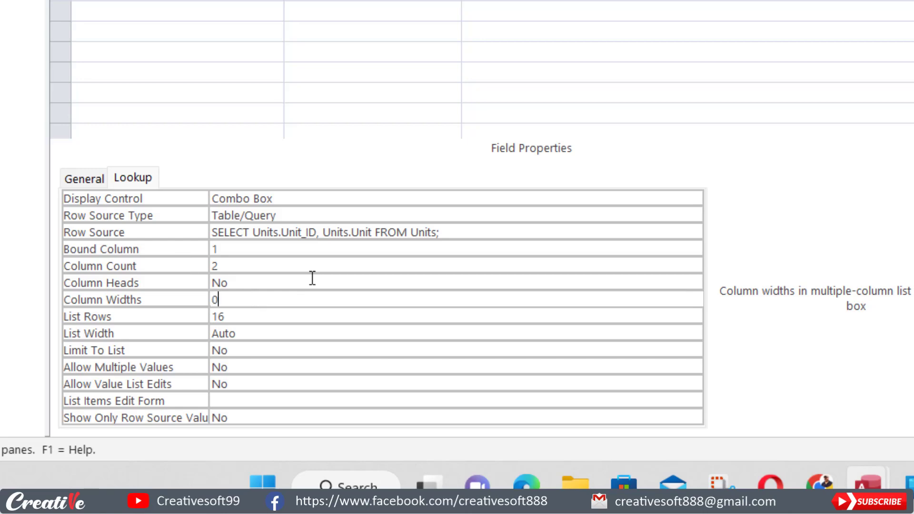
pyautogui.write(',3')
pyautogui.press('Return')
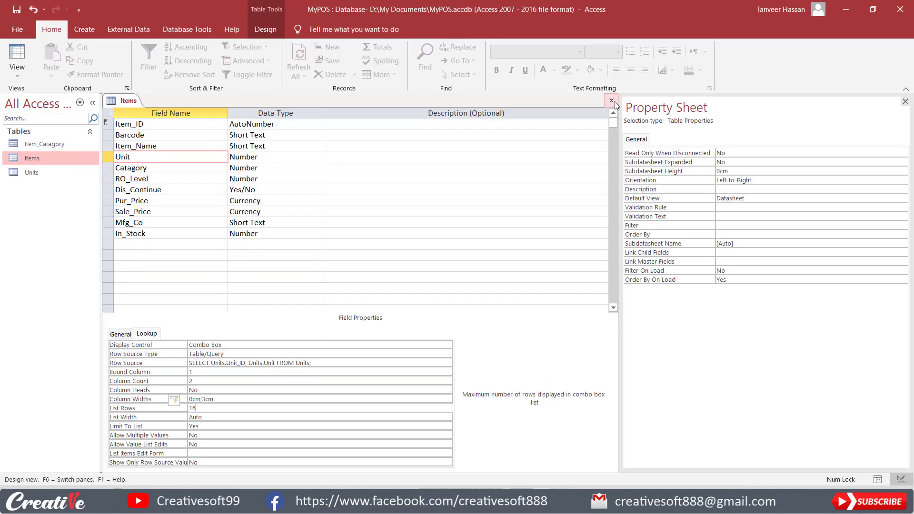
pyautogui.click(612, 101)
pyautogui.click(419, 282)
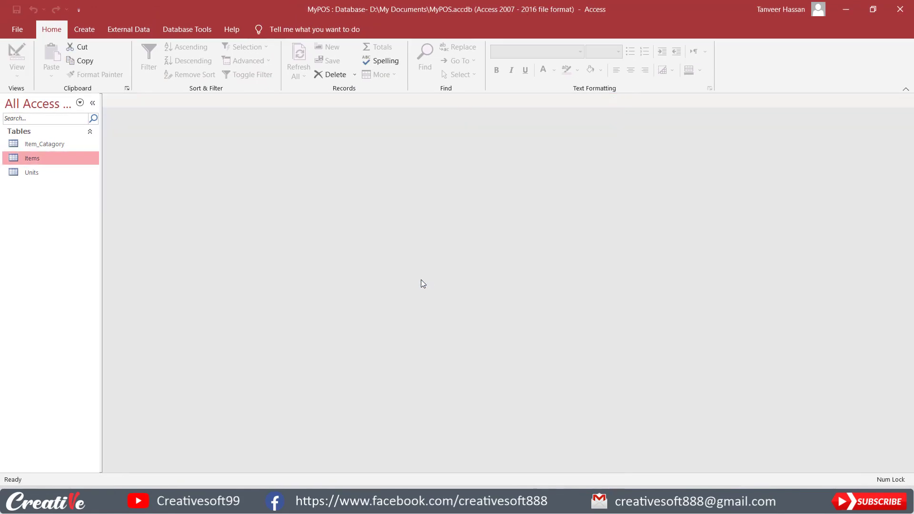
# Open the Items table's datasheet, check the choices offered by the Unit combo box, and close the table
pyautogui.doubleClick(47, 158)
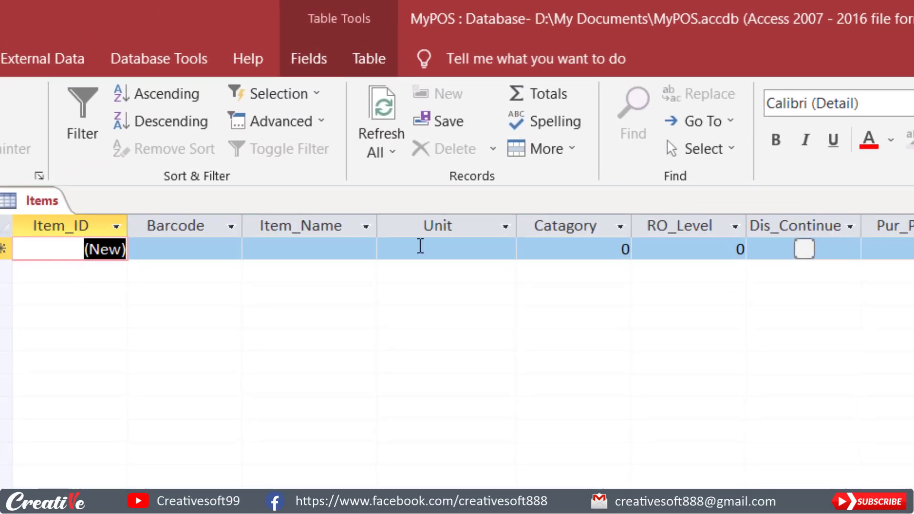
pyautogui.click(318, 123)
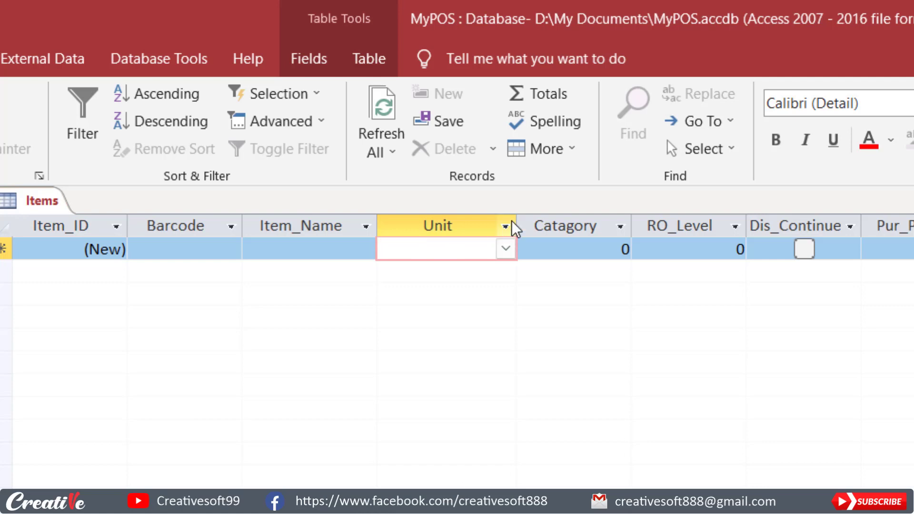
pyautogui.click(511, 246)
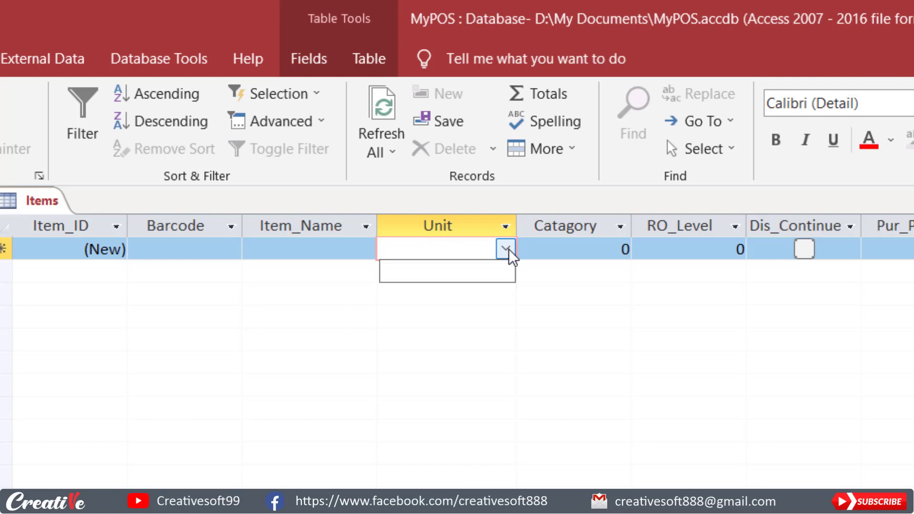
pyautogui.click(508, 249)
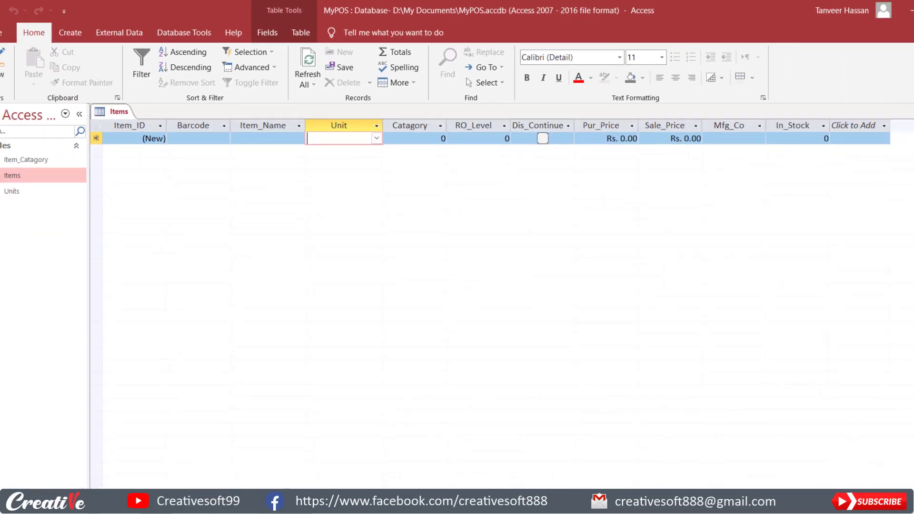
pyautogui.click(907, 101)
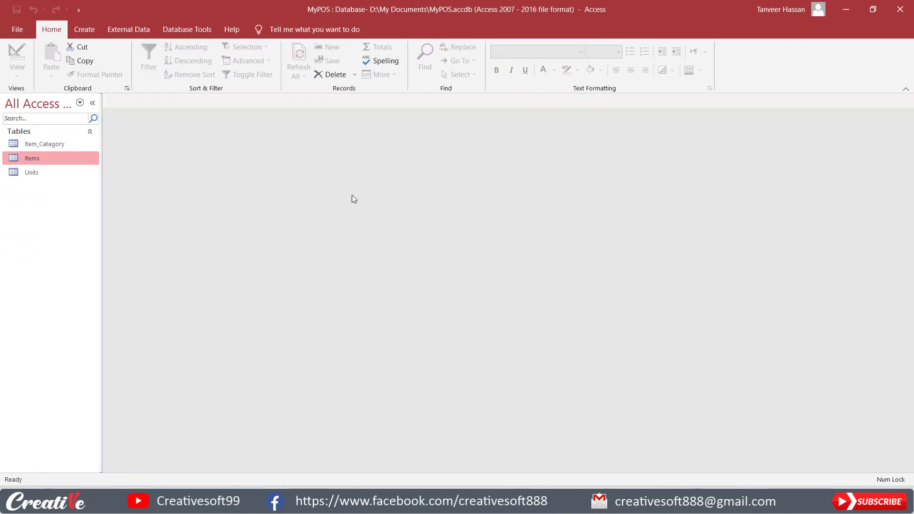
# Open the Units table and add No and KG as its first two Unit records
pyautogui.doubleClick(38, 174)
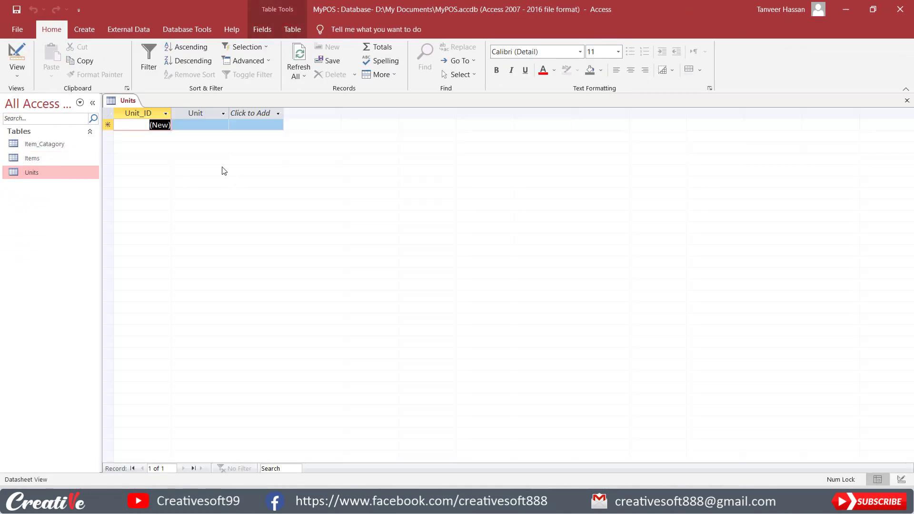
pyautogui.click(307, 113)
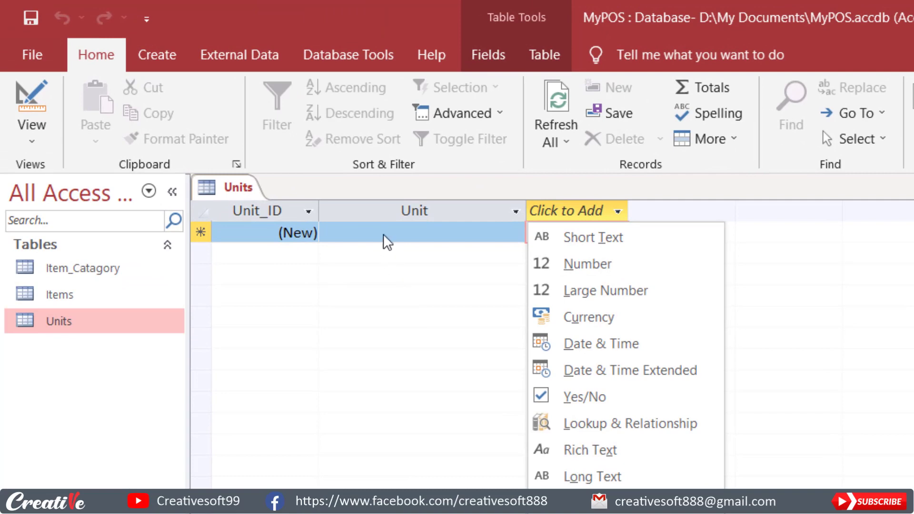
pyautogui.click(384, 231)
pyautogui.click(385, 231)
pyautogui.write('No')
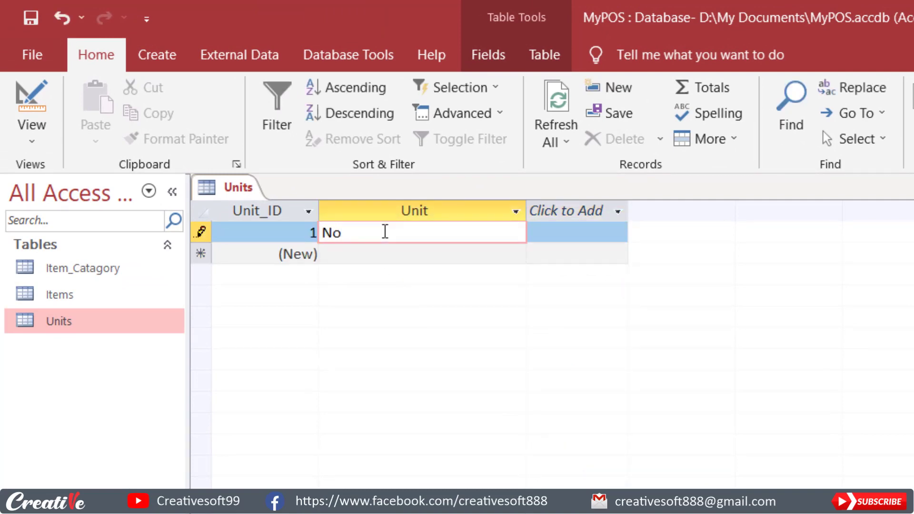
pyautogui.press('Return')
pyautogui.press('Return')
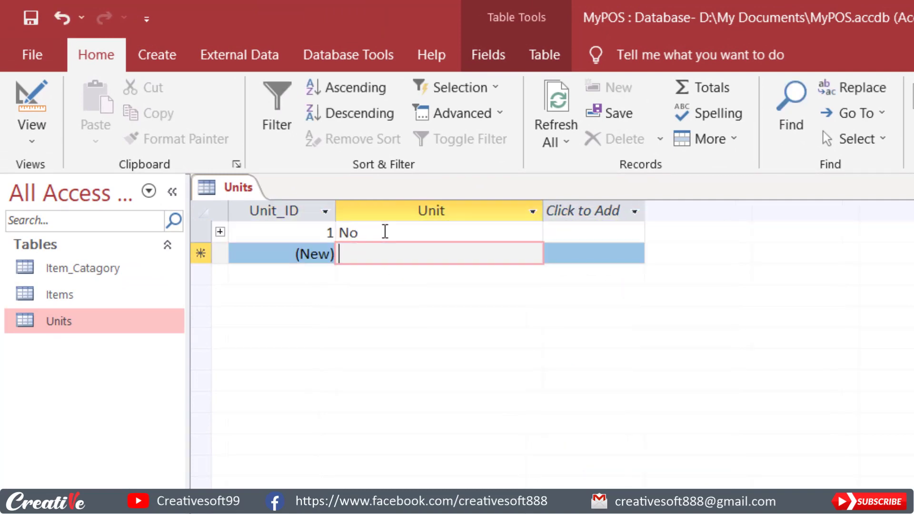
pyautogui.write('KG')
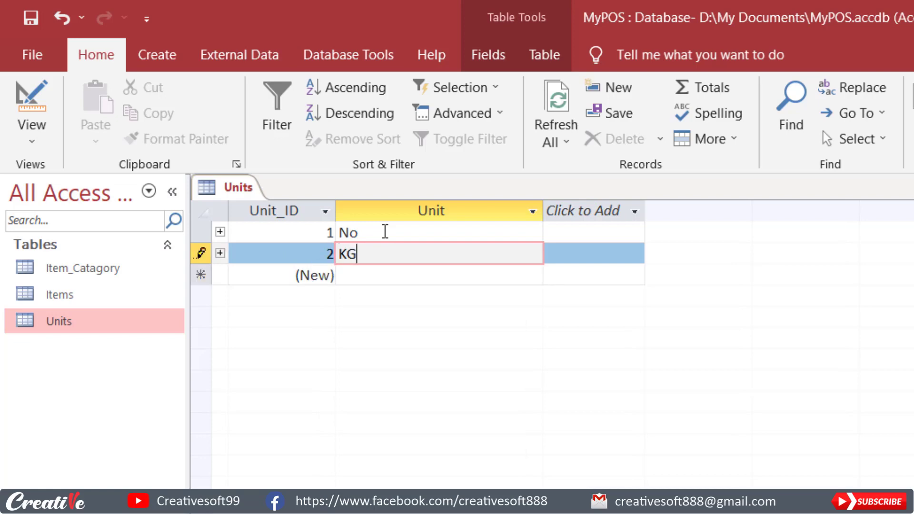
pyautogui.press('Return')
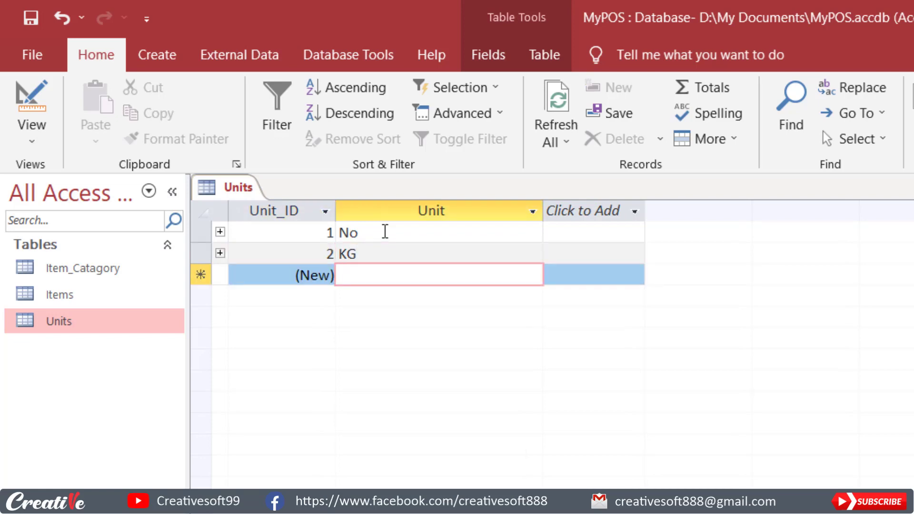
# Add PKT and Roll as further Unit records and close the Units table, saving its layout
pyautogui.write('PKT')
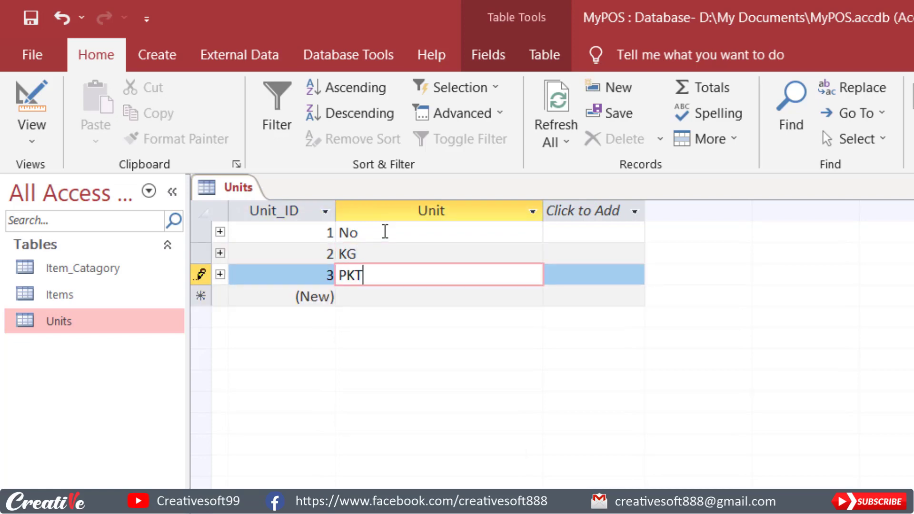
pyautogui.press('Return')
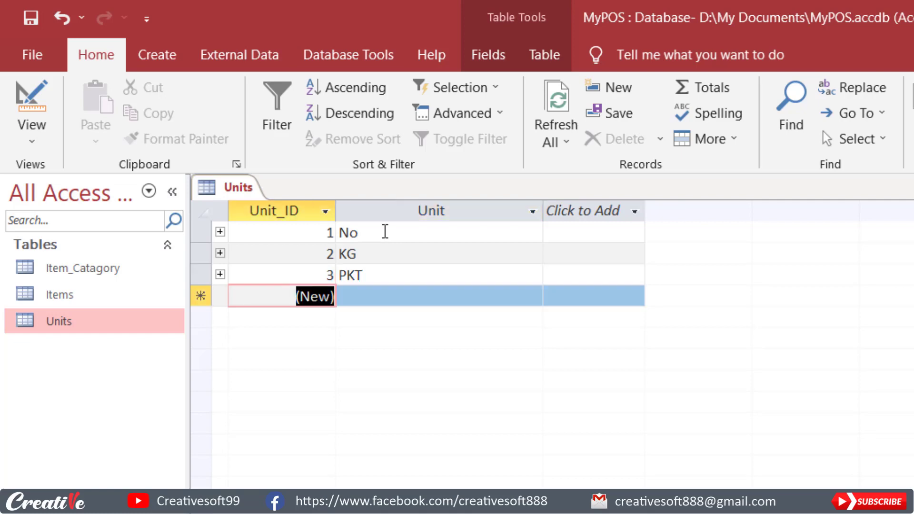
pyautogui.press('Return')
pyautogui.write('Roll')
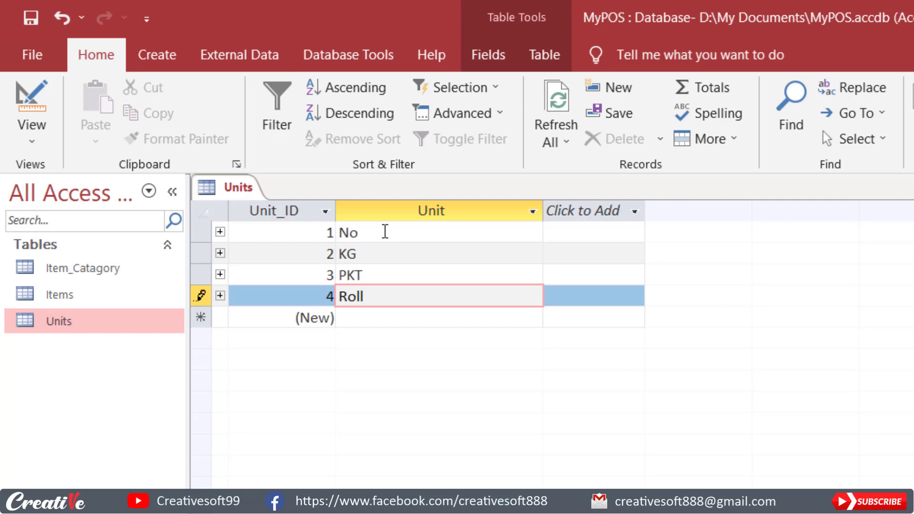
pyautogui.press('Return')
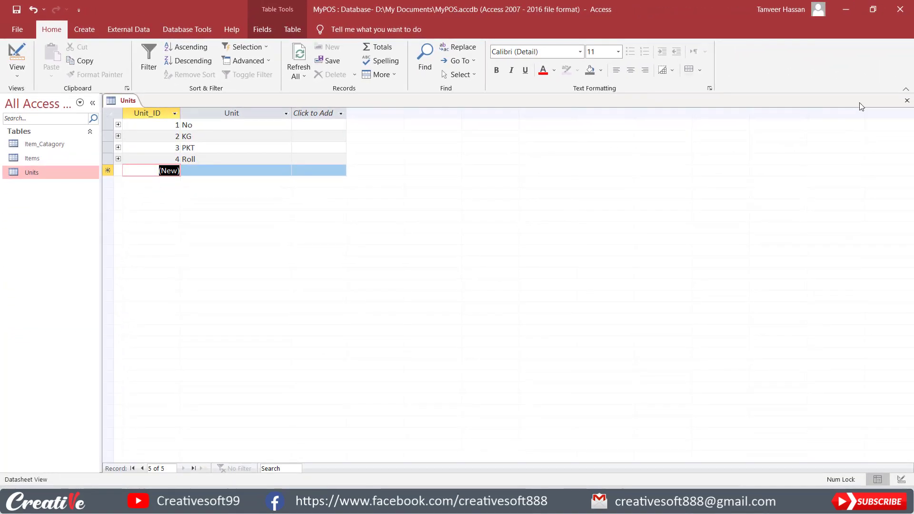
pyautogui.click(907, 101)
pyautogui.click(417, 282)
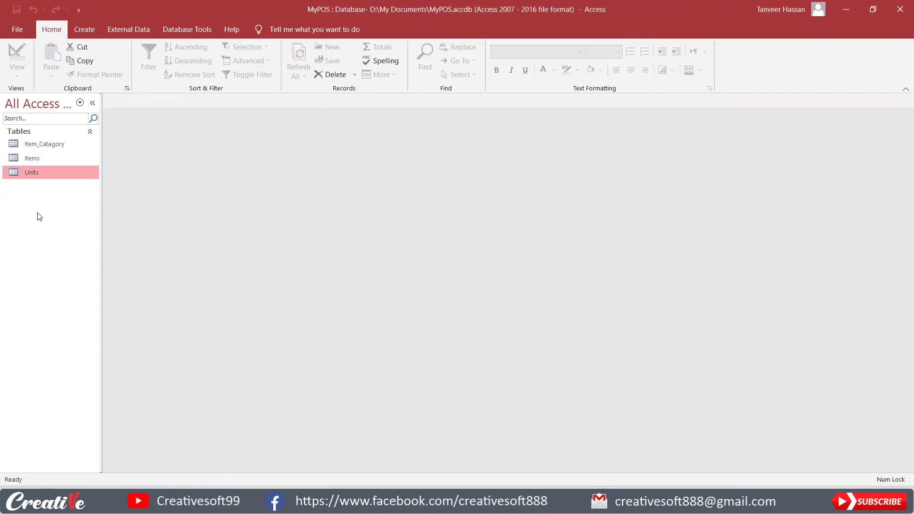
# Open the Items table and choose No from the Unit combo box for a new record
pyautogui.click(32, 158)
pyautogui.doubleClick(32, 158)
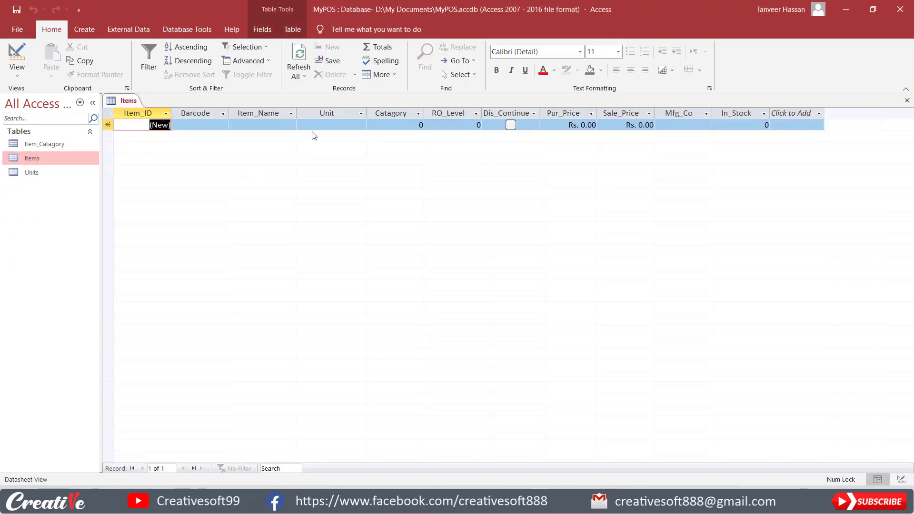
pyautogui.click(344, 122)
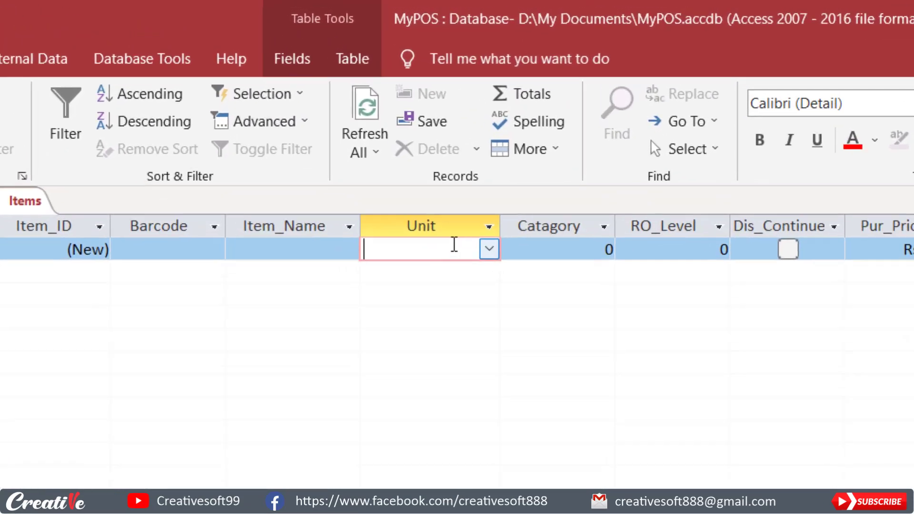
pyautogui.click(489, 248)
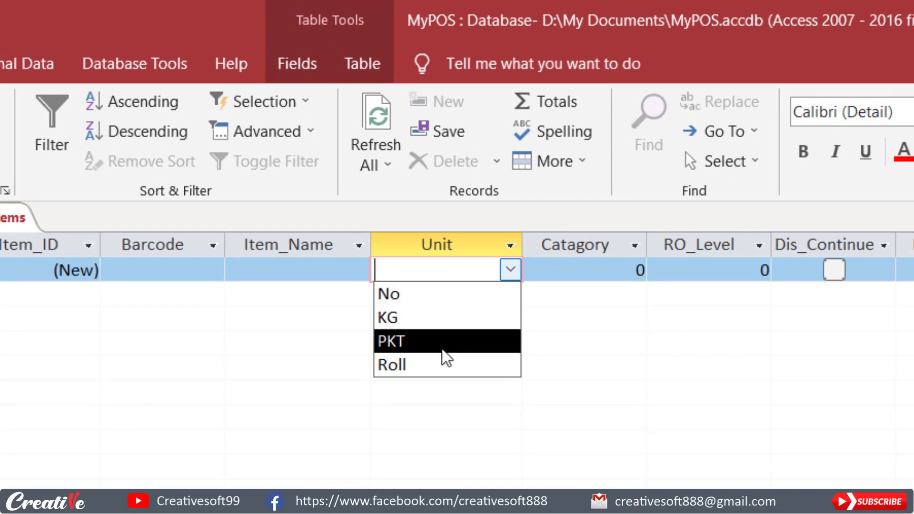
pyautogui.click(437, 298)
pyautogui.click(440, 304)
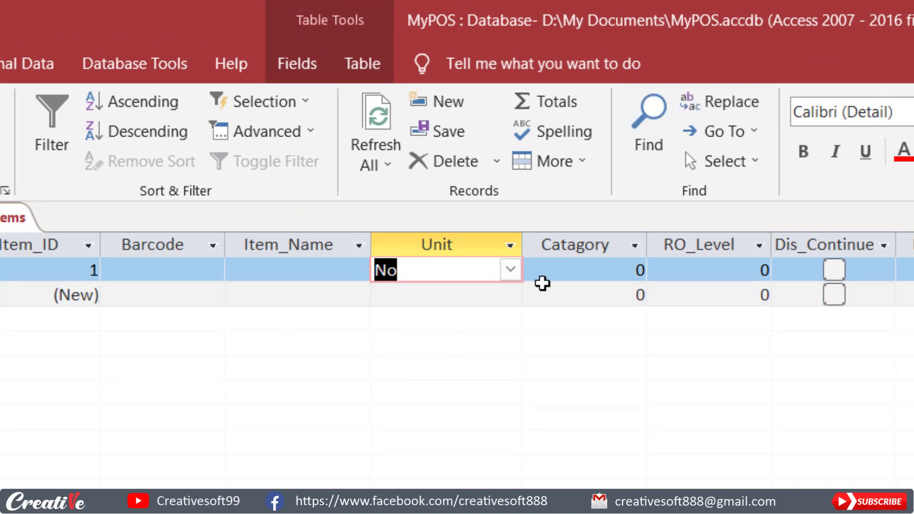
# Clear the first item record's Unit value and choose KG from the combo box instead
pyautogui.press('BackSpace')
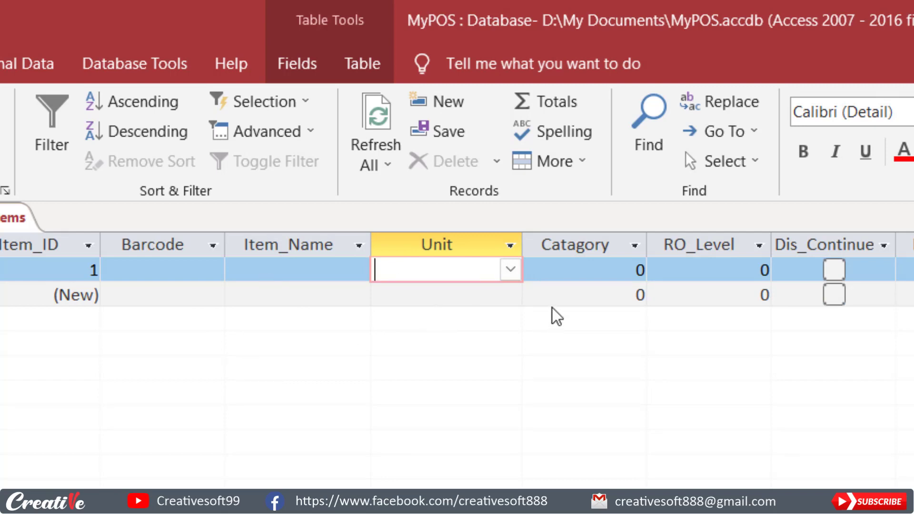
pyautogui.click(573, 269)
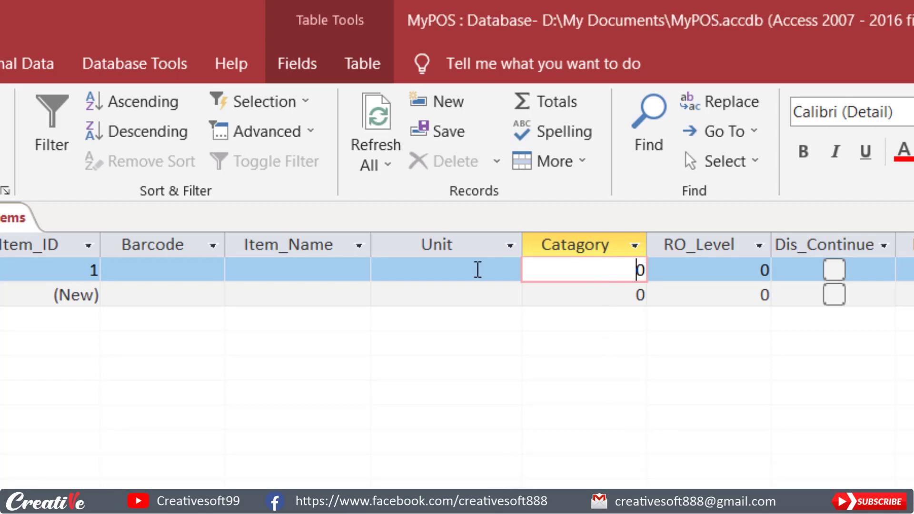
pyautogui.click(472, 269)
pyautogui.click(510, 271)
pyautogui.click(483, 318)
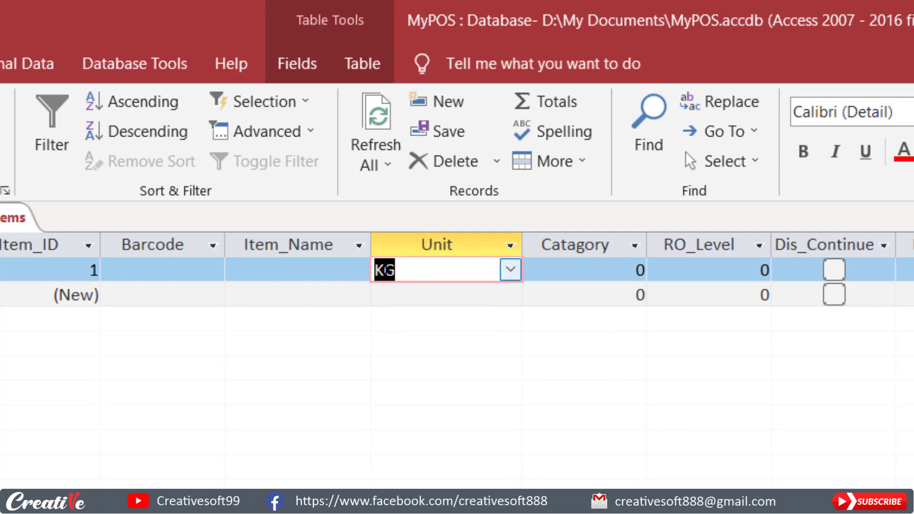
# Check the records in the Units table, discard the unsaved test item record, and close the Items table
pyautogui.doubleClick(1, 352)
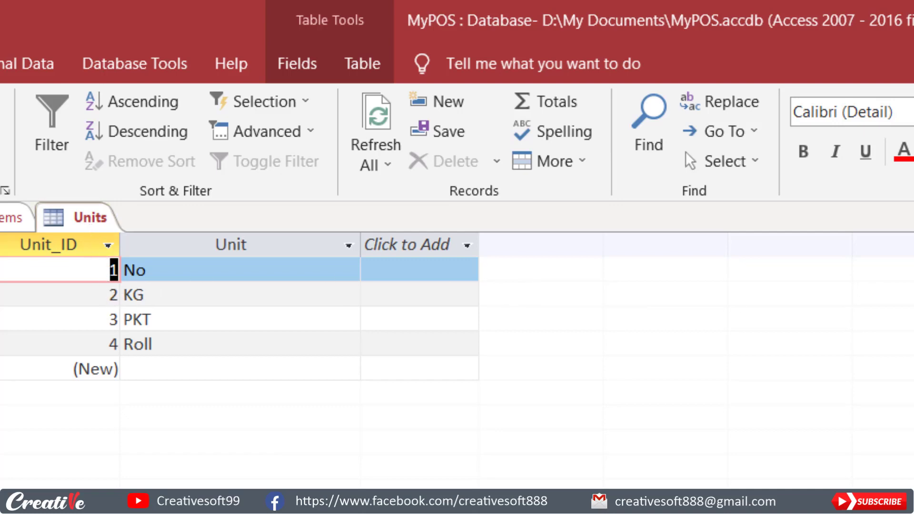
pyautogui.hotkey('ctrl', 'w')
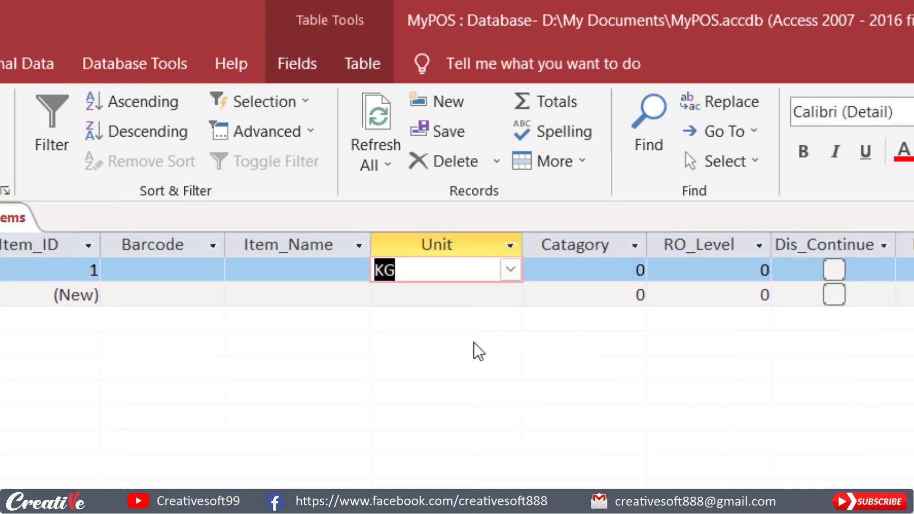
pyautogui.press('Escape')
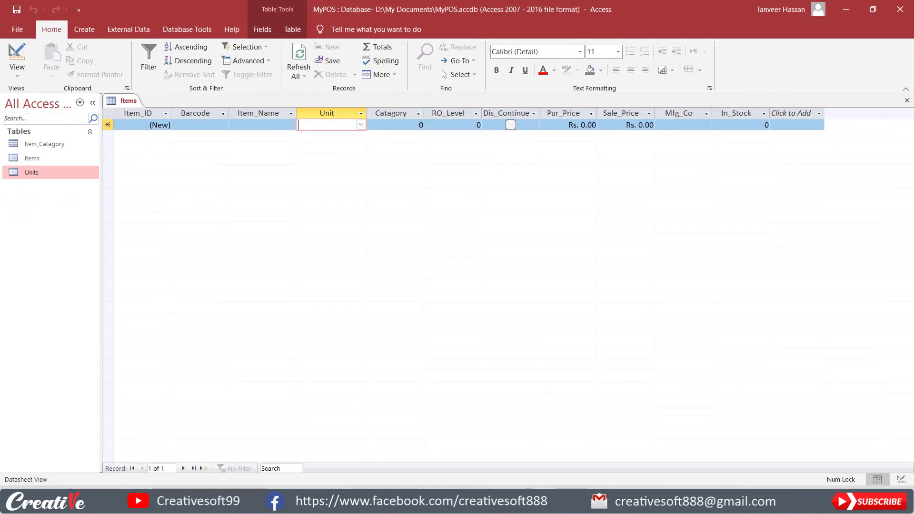
pyautogui.click(907, 101)
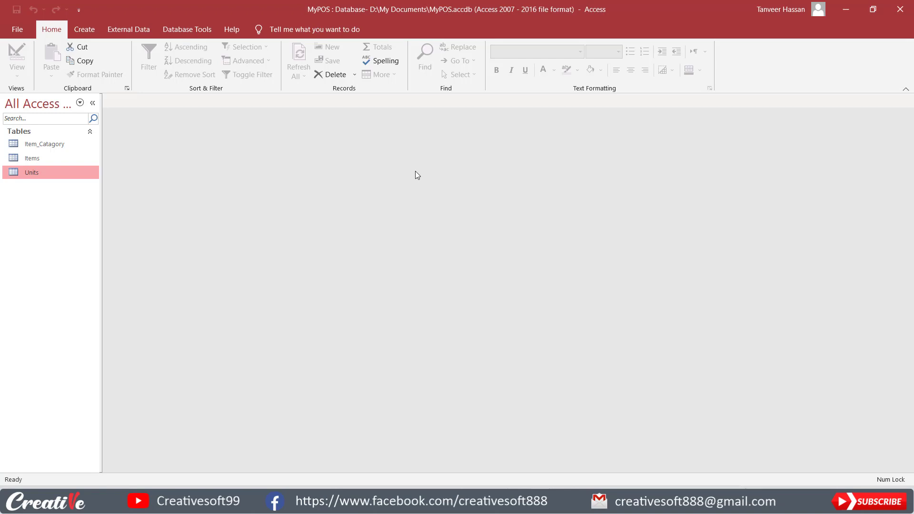
# Open the Item_Catagory table, widen its Catagory column, and add Biscutes as the first category
pyautogui.doubleClick(42, 144)
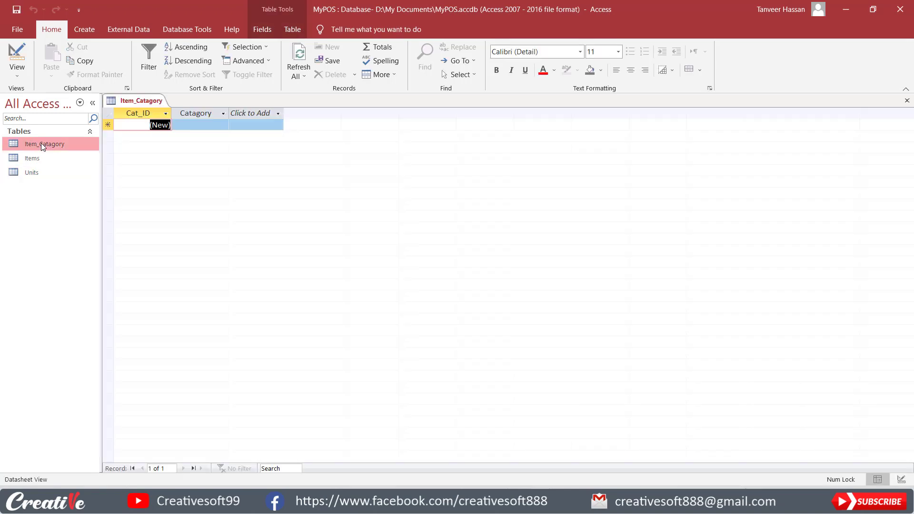
pyautogui.moveTo(428, 212); pyautogui.dragTo(582, 213)
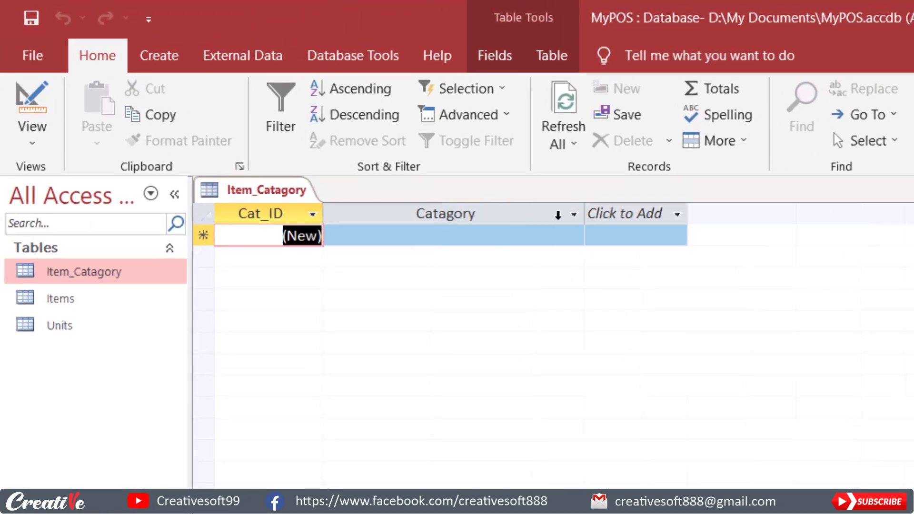
pyautogui.click(493, 238)
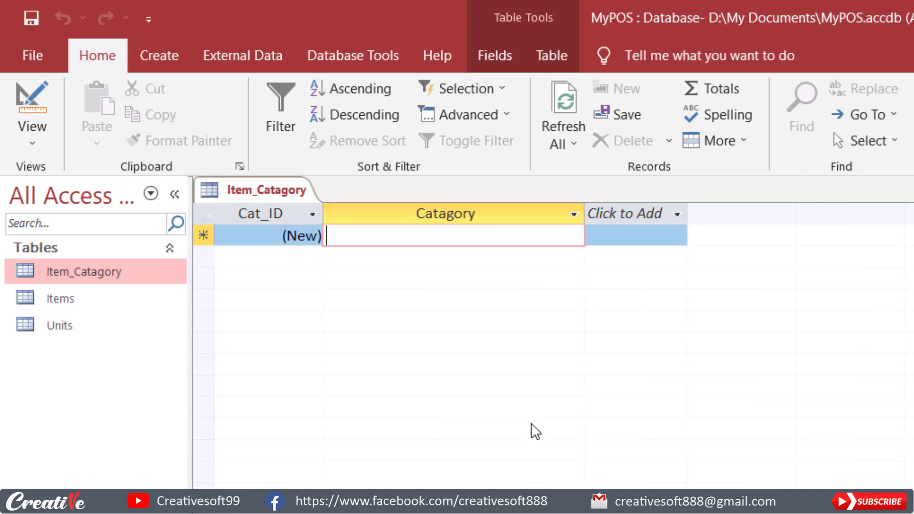
pyautogui.write('Biscutes')
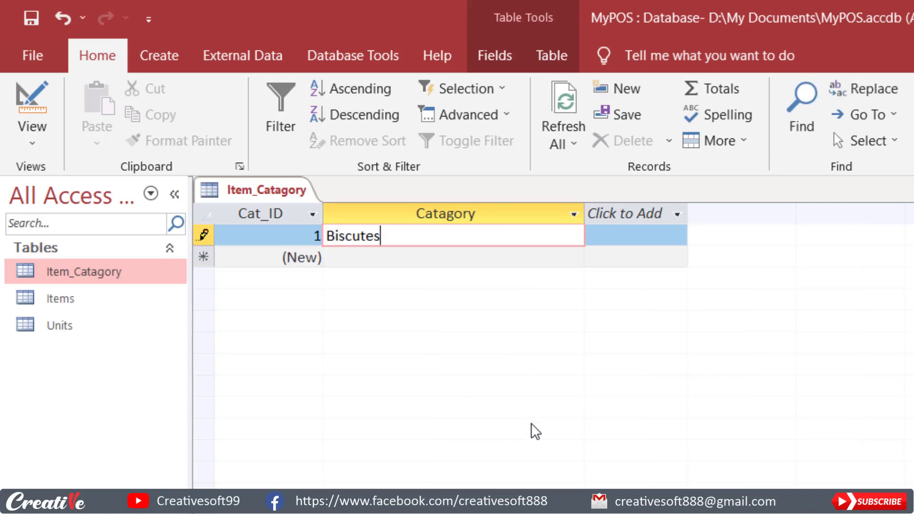
pyautogui.press('Return')
pyautogui.press('Return')
# Add Cigrettes as the second category record in Item_Catagory
pyautogui.write('C')
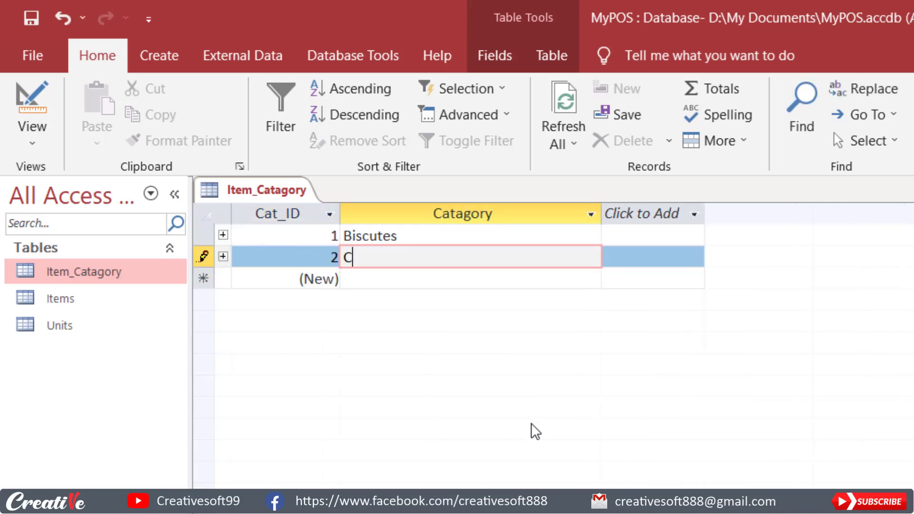
pyautogui.write('igre')
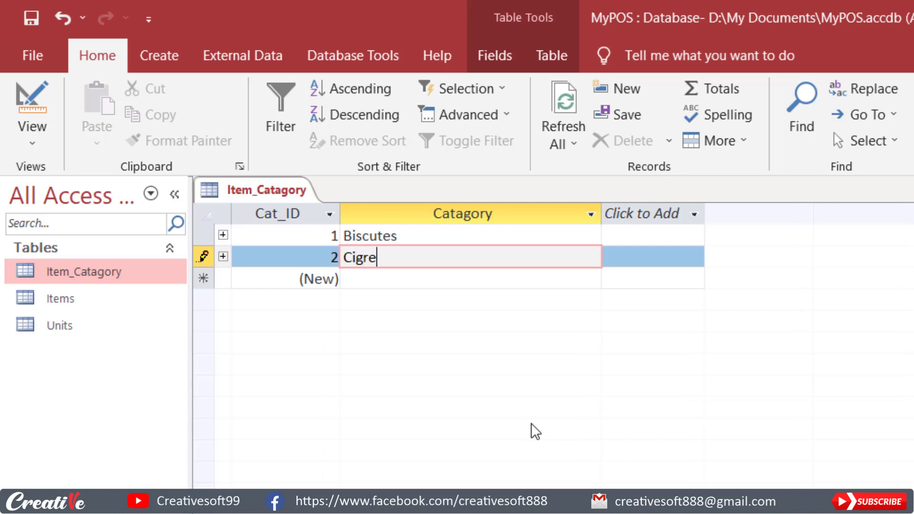
pyautogui.write('tte')
pyautogui.write('es')
pyautogui.press('BackSpace')
pyautogui.press('BackSpace')
pyautogui.write('s')
pyautogui.press('Return')
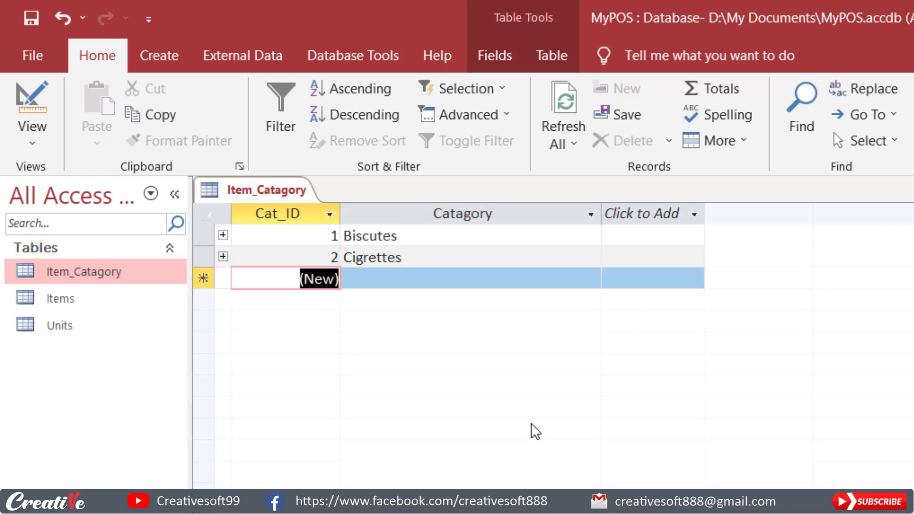
# Add Oil and Ghee as the third category and close the Item_Catagory table, saving its layout
pyautogui.press('Return')
pyautogui.write('OIL')
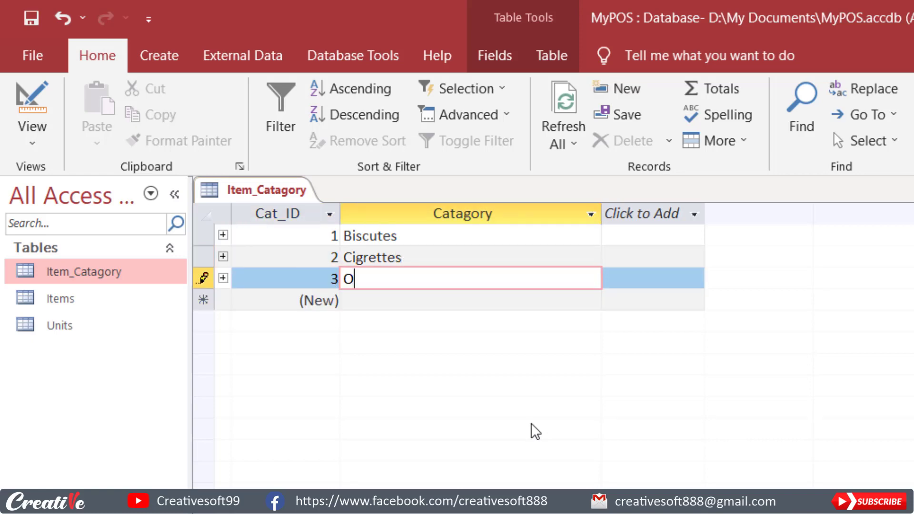
pyautogui.press('BackSpace')
pyautogui.press('BackSpace')
pyautogui.write('i')
pyautogui.write('Ghee')
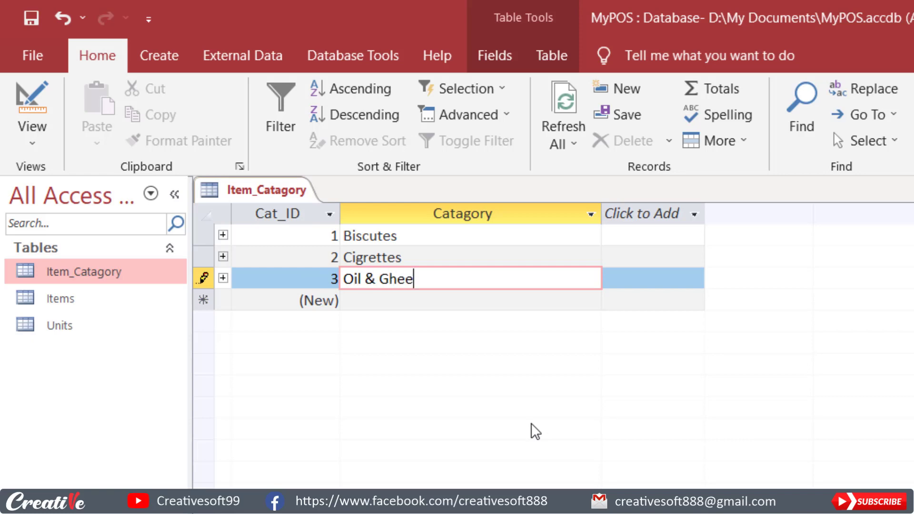
pyautogui.press('BackSpace')
pyautogui.press('BackSpace')
pyautogui.press('BackSpace')
pyautogui.press('BackSpace')
pyautogui.press('BackSpace')
pyautogui.press('BackSpace')
pyautogui.press('BackSpace')
pyautogui.write('and Ge')
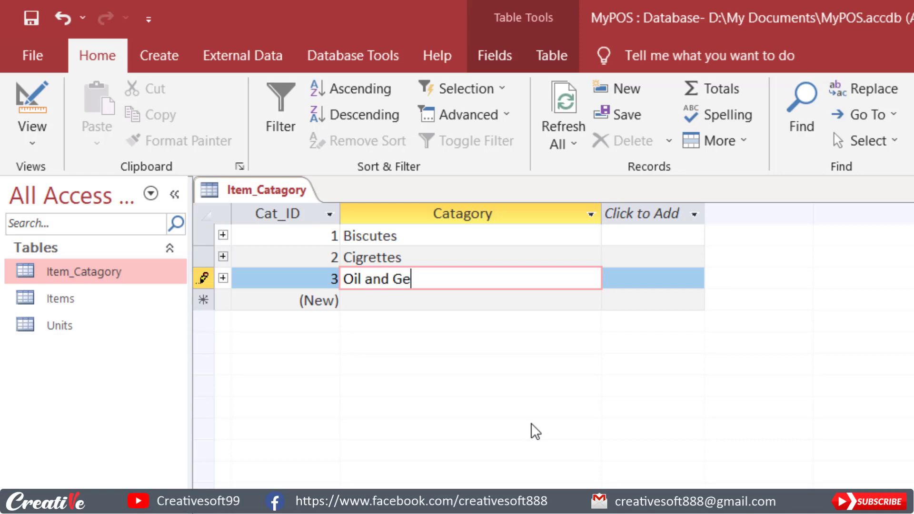
pyautogui.press('BackSpace')
pyautogui.write('hee')
pyautogui.press('Return')
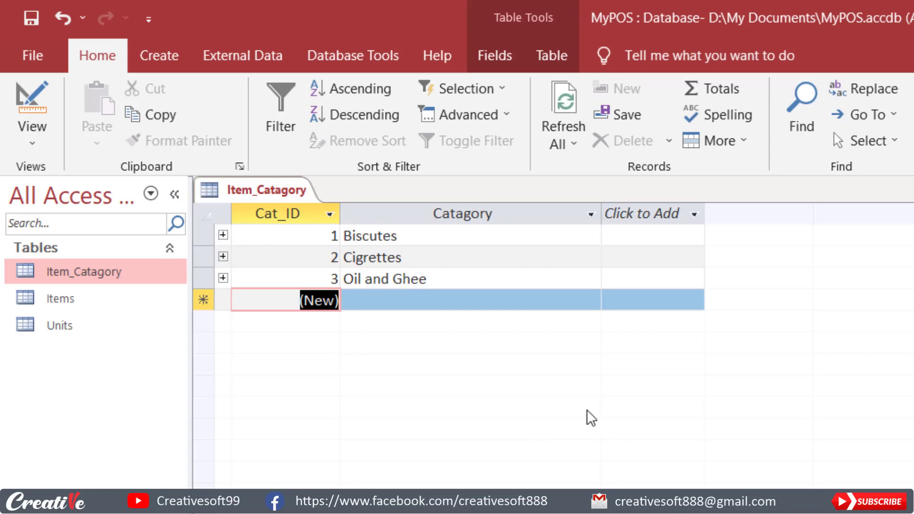
pyautogui.click(907, 100)
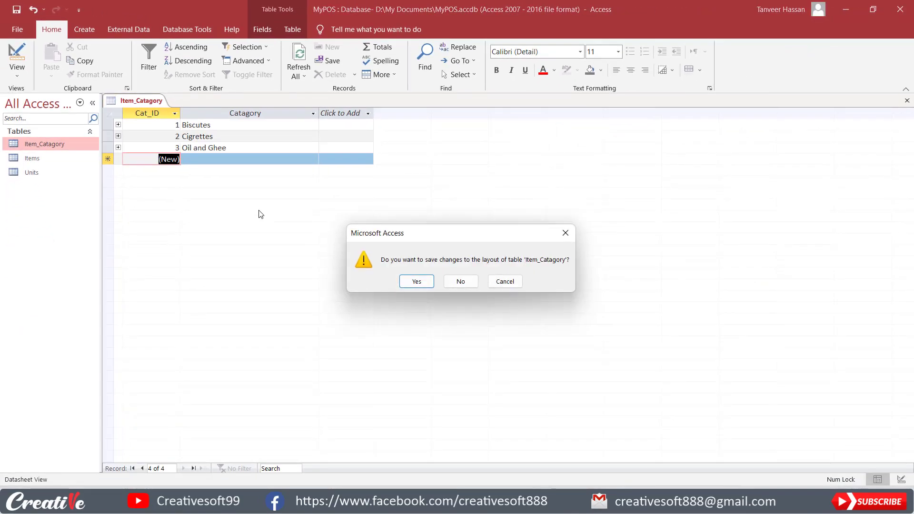
pyautogui.click(430, 280)
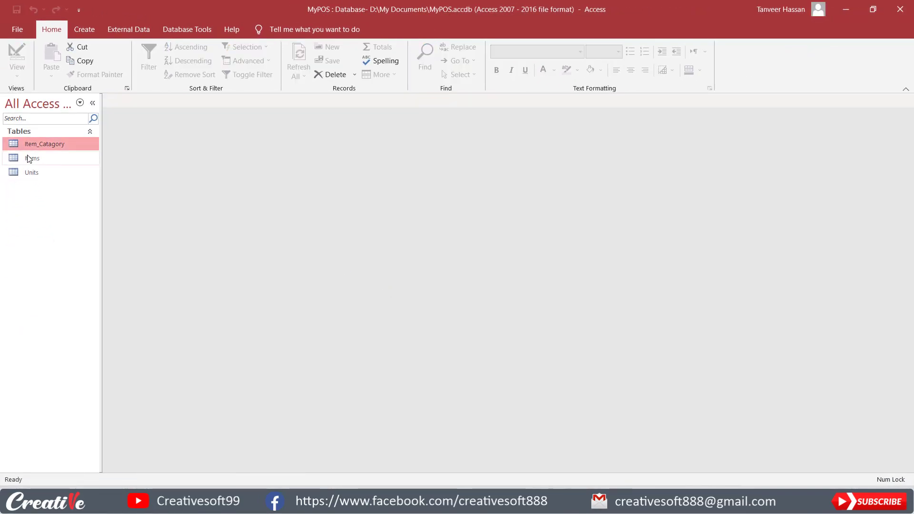
# Open the Items table in Design View and set the Catagory field's lookup display control to Combo Box
pyautogui.click(28, 158)
pyautogui.rightClick(27, 158)
pyautogui.click(75, 176)
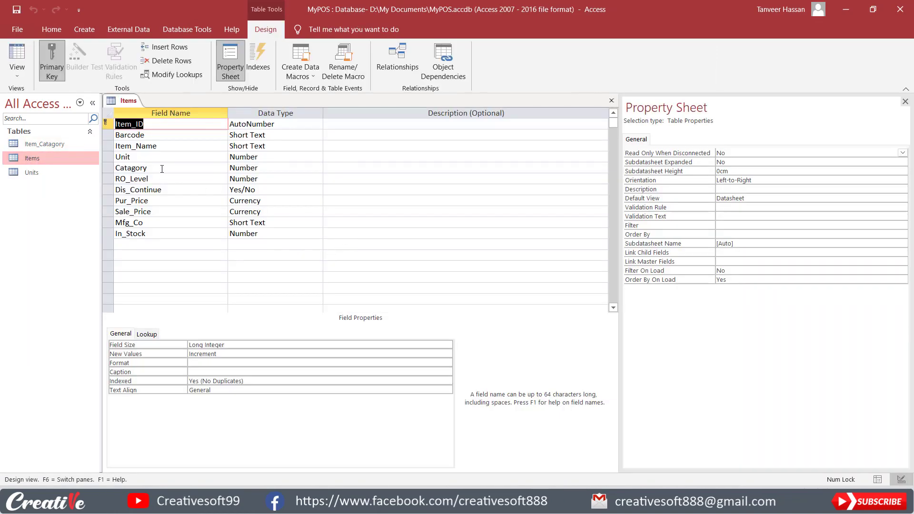
pyautogui.click(162, 169)
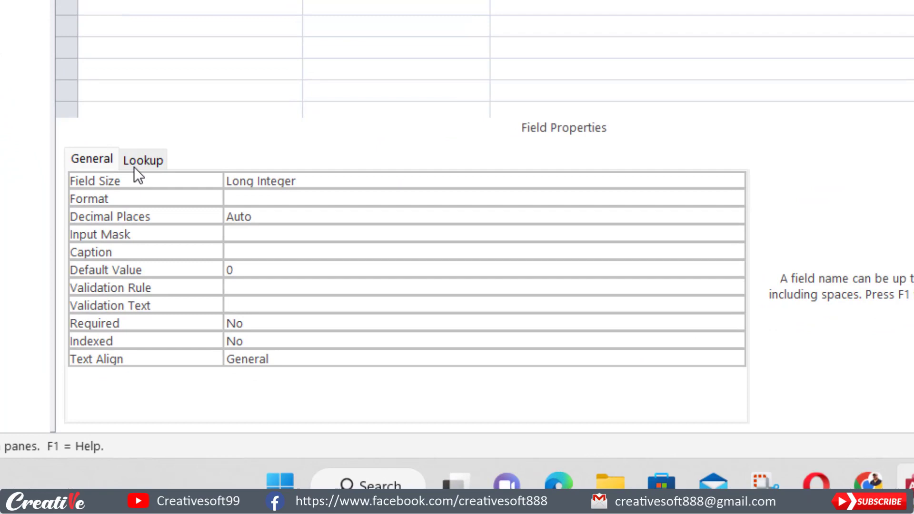
pyautogui.click(147, 335)
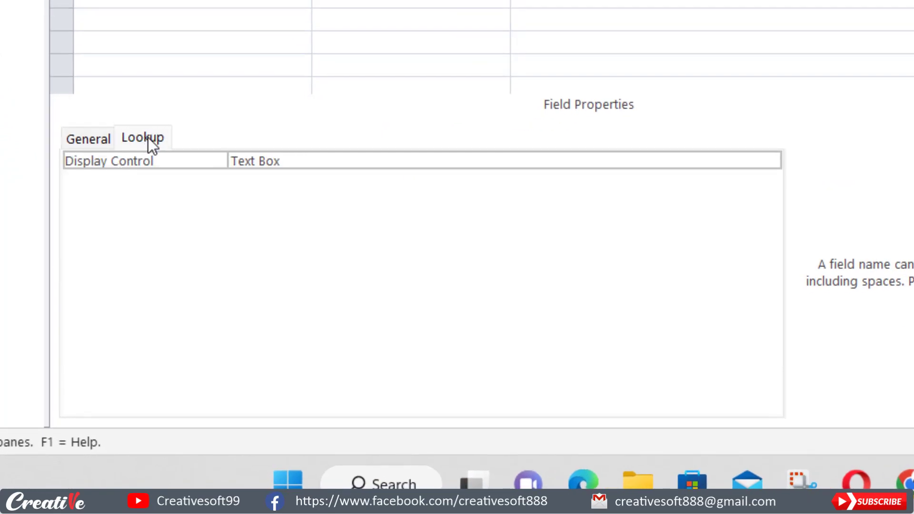
pyautogui.click(291, 161)
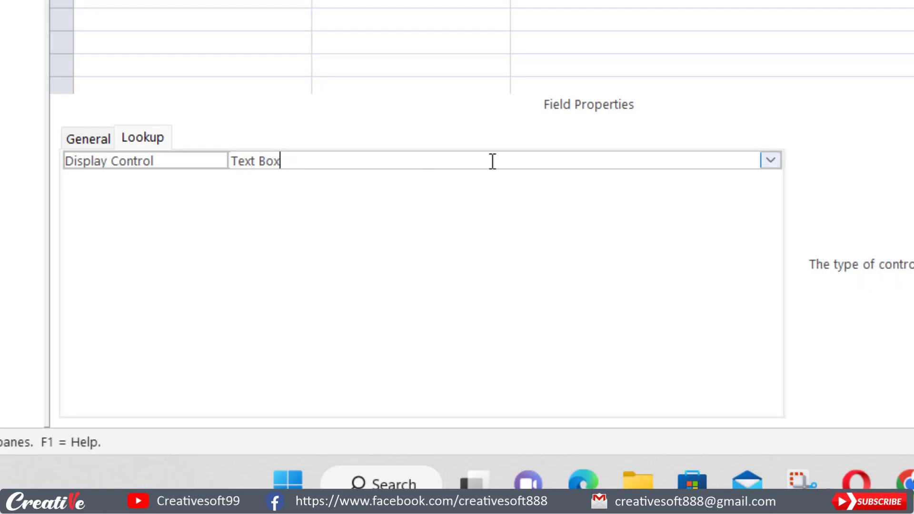
pyautogui.click(770, 162)
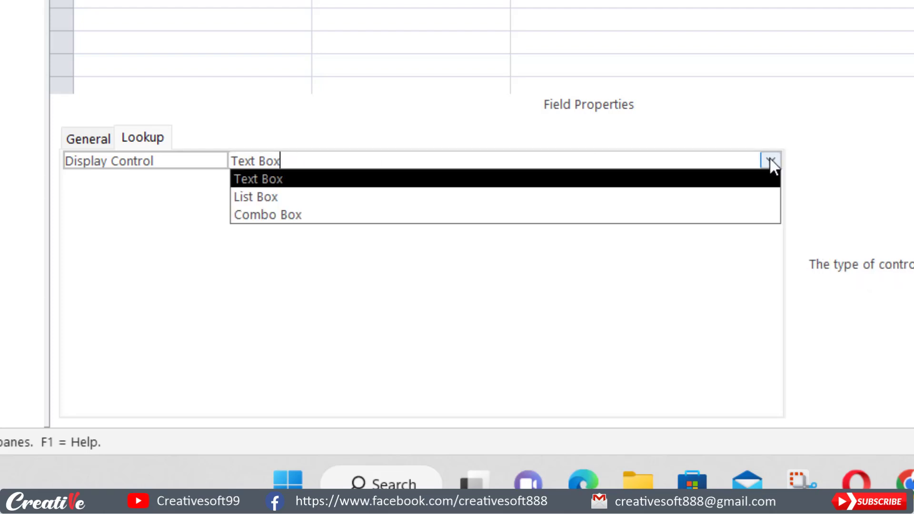
pyautogui.click(285, 215)
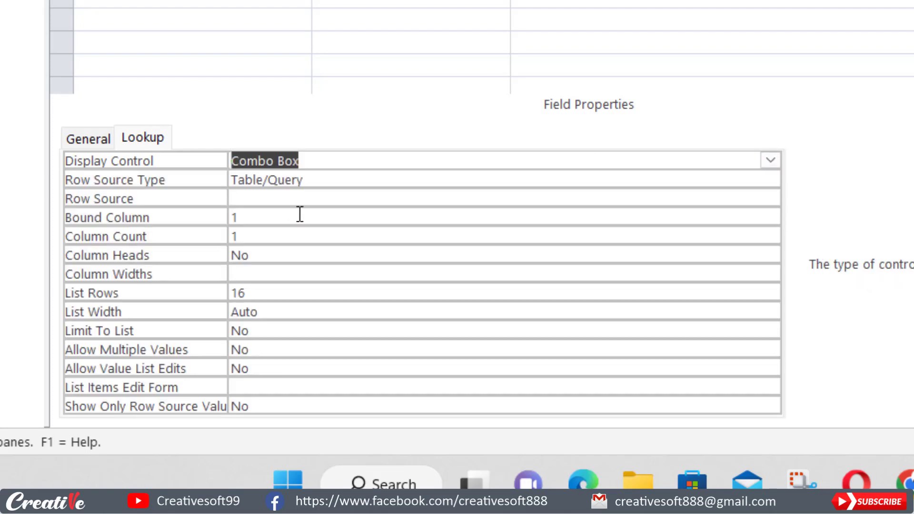
# Build the Catagory lookup's row source query from Item_Catagory with the Cat_ID and Catagory fields, and save it to the property
pyautogui.click(320, 198)
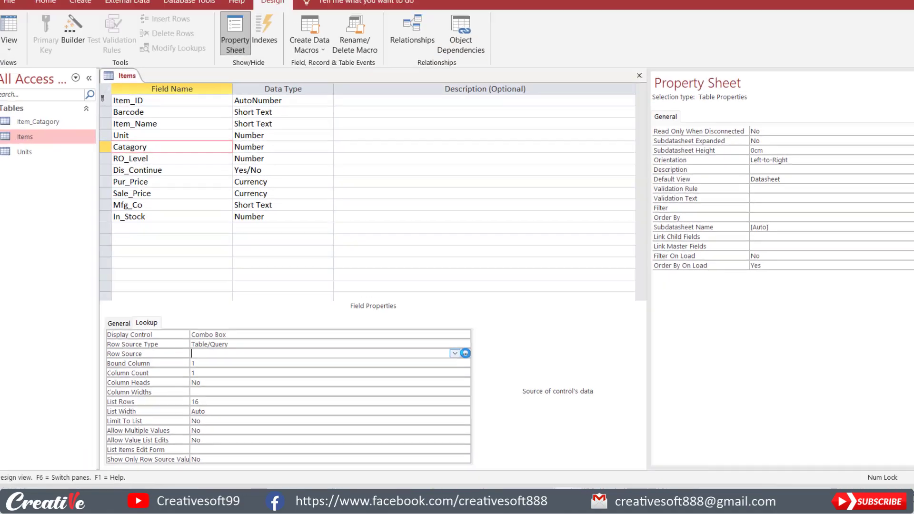
pyautogui.click(698, 235)
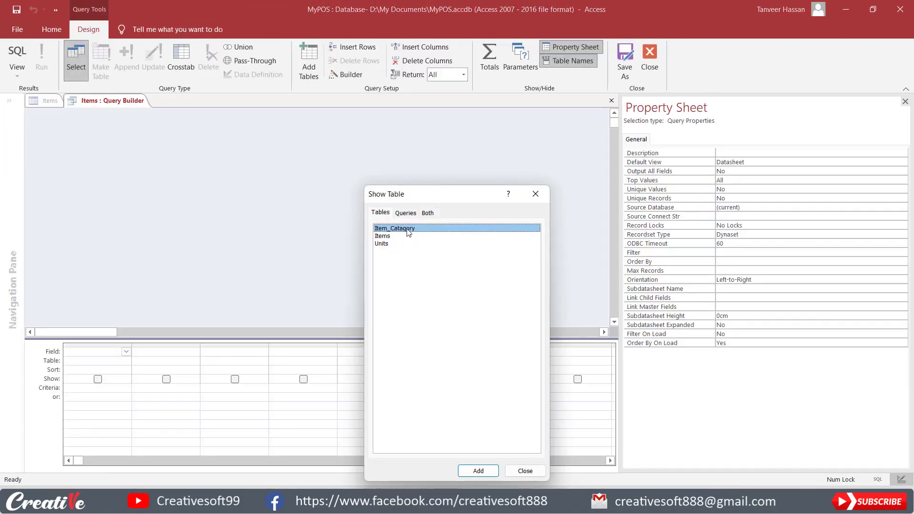
pyautogui.doubleClick(408, 231)
pyautogui.click(534, 471)
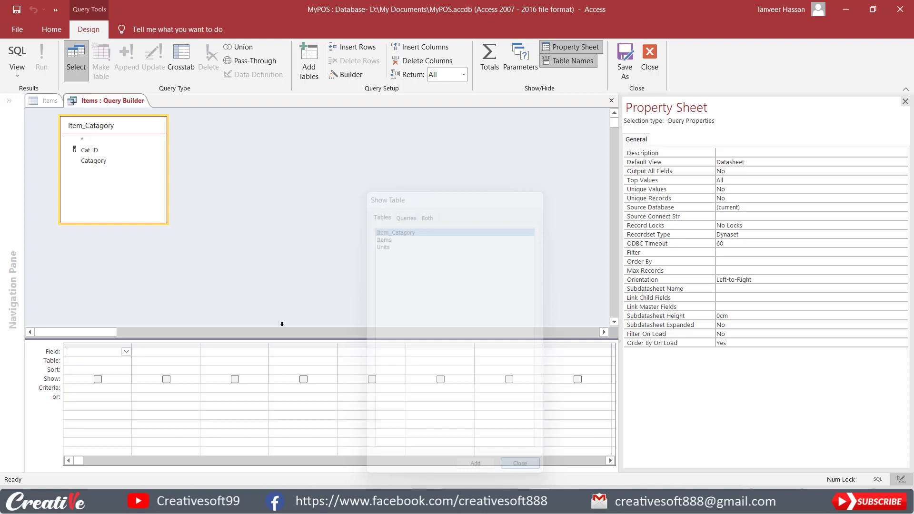
pyautogui.doubleClick(91, 150)
pyautogui.doubleClick(94, 161)
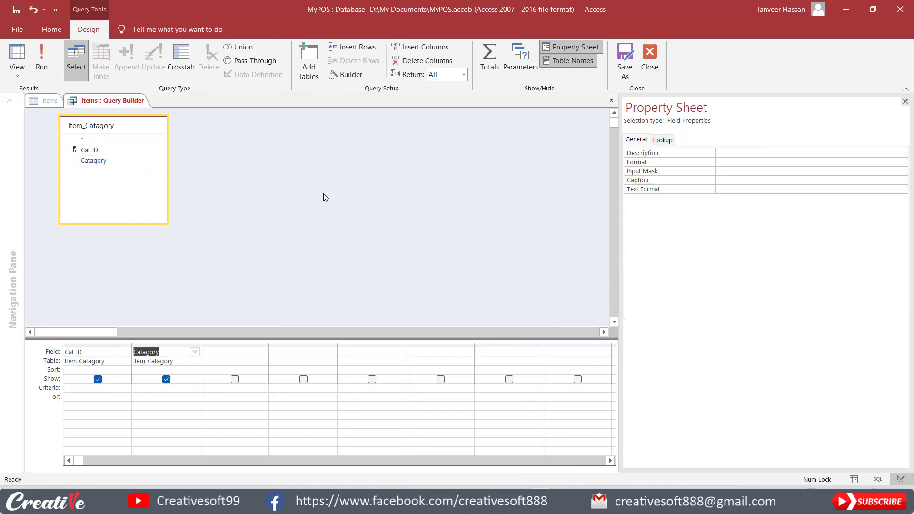
pyautogui.click(612, 101)
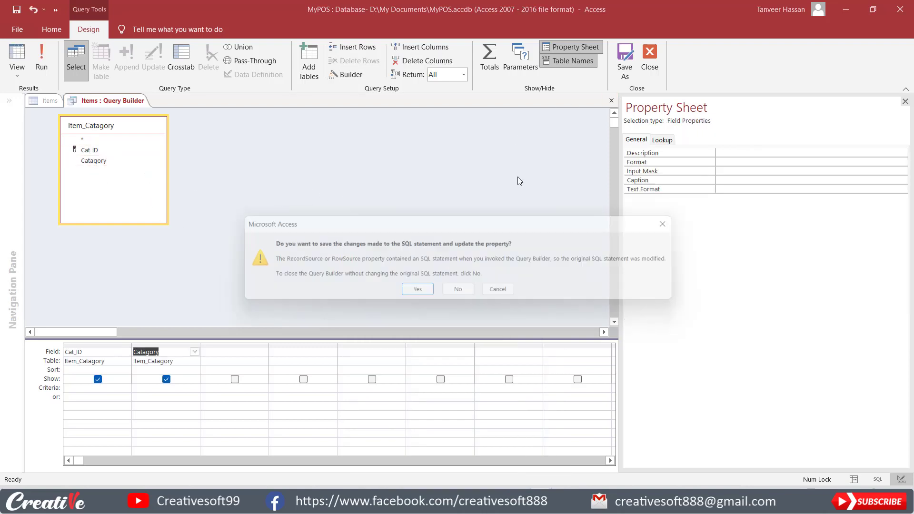
pyautogui.click(416, 294)
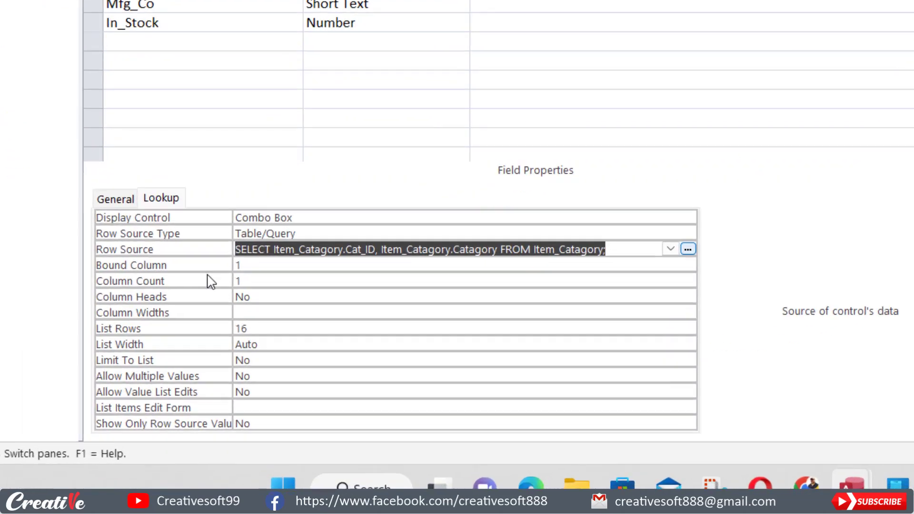
# Set the Catagory lookup's column count to 2 and column widths to 0cm;3cm, and close the Items table, saving its design
pyautogui.click(223, 281)
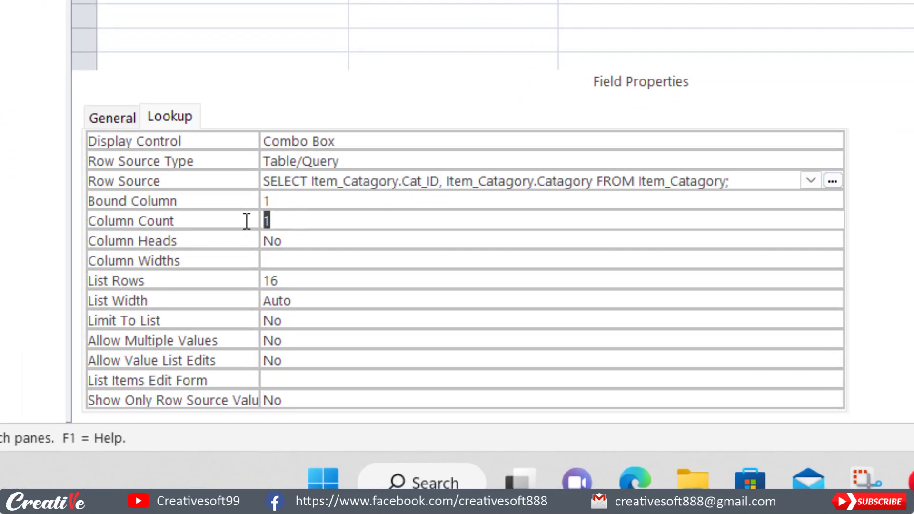
pyautogui.write('2')
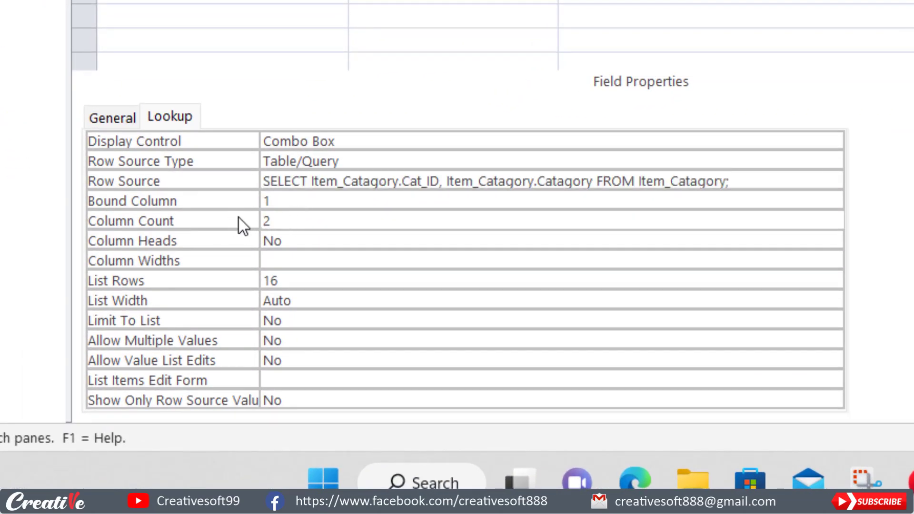
pyautogui.click(297, 257)
pyautogui.write('0')
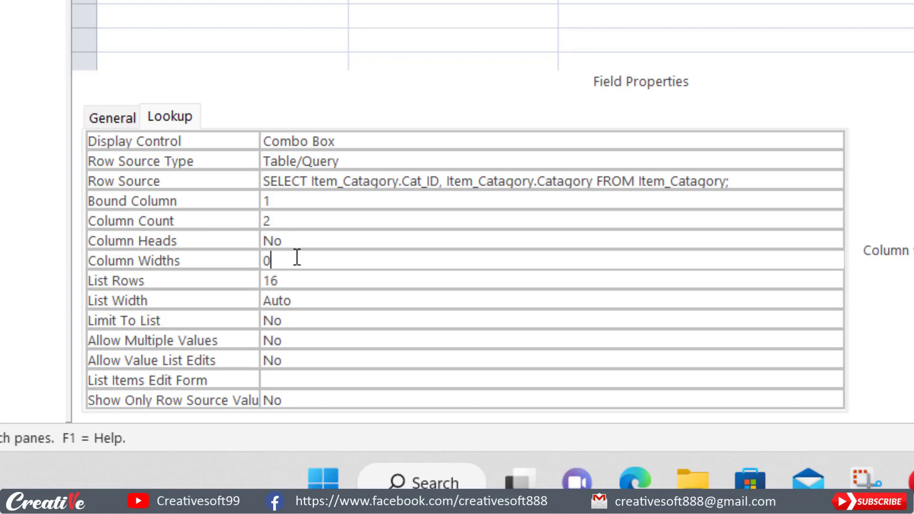
pyautogui.write(',3')
pyautogui.click(335, 280)
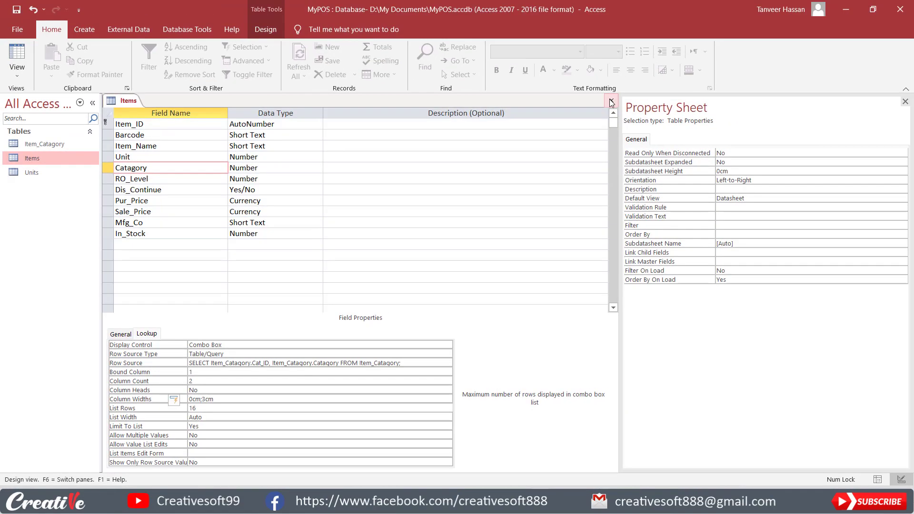
pyautogui.click(612, 102)
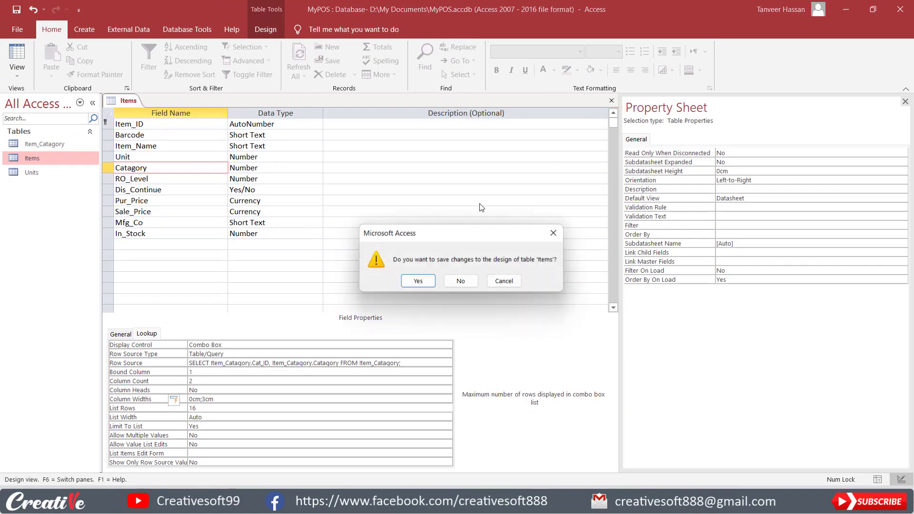
pyautogui.click(412, 281)
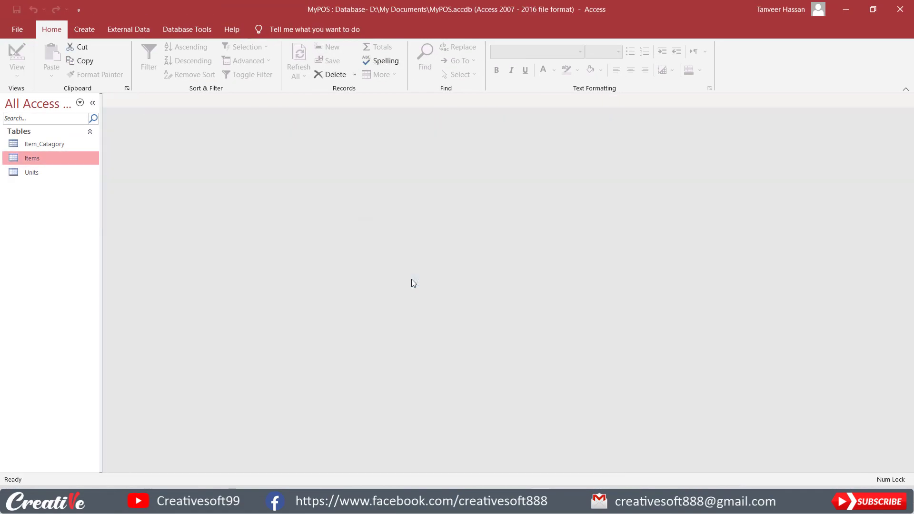
# Open the Items table in Datasheet View and check the Unit combo box's list of choices in the new record
pyautogui.doubleClick(33, 158)
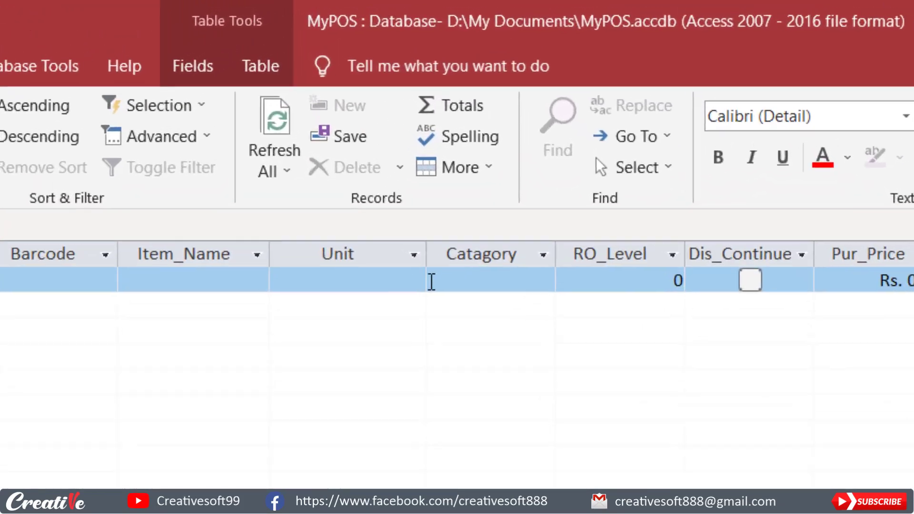
pyautogui.click(375, 281)
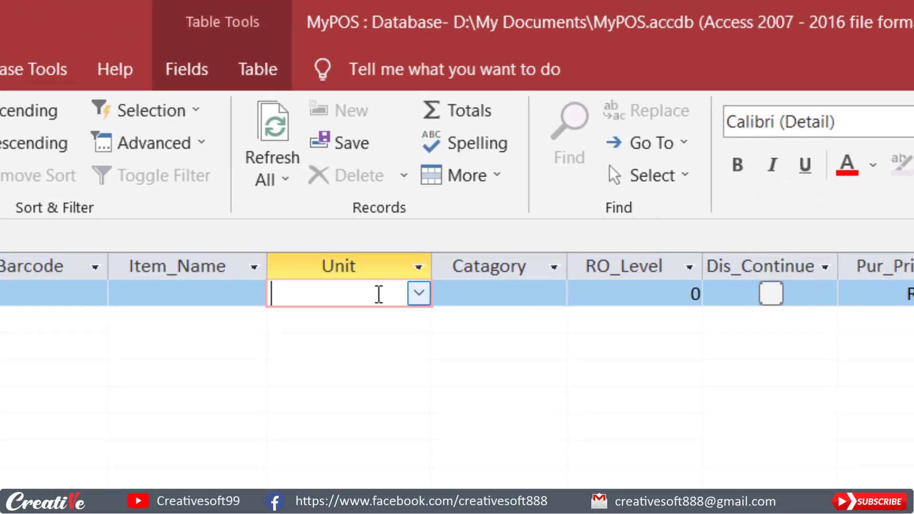
pyautogui.click(414, 279)
pyautogui.click(414, 279)
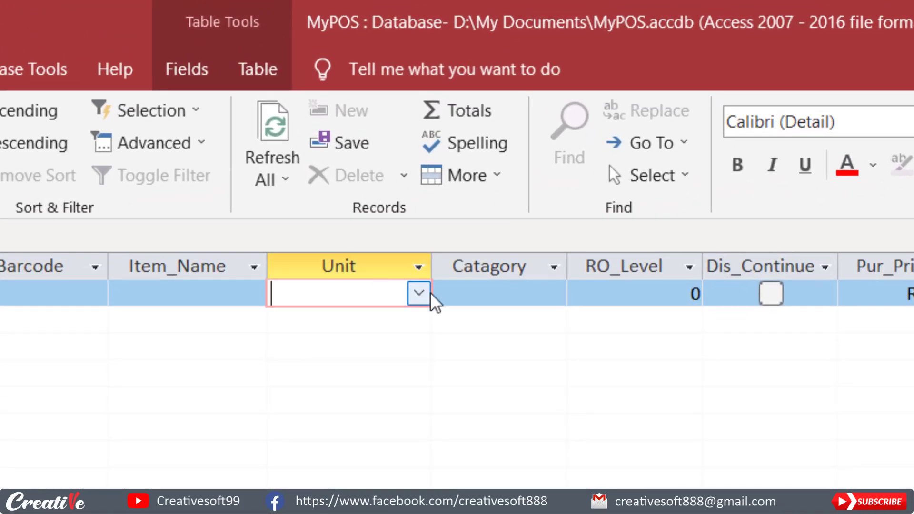
# Check the Catagory combo box's list of choices in the new record and widen the Catagory column slightly
pyautogui.click(507, 292)
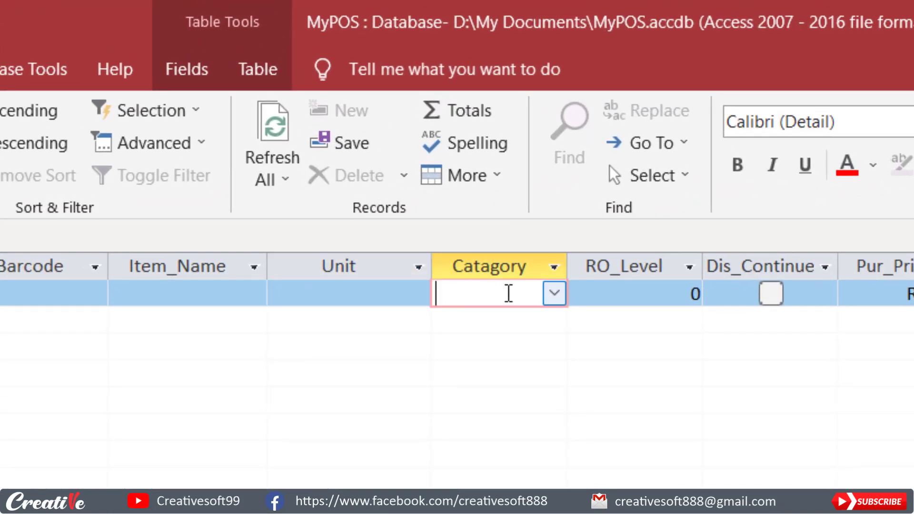
pyautogui.click(553, 295)
pyautogui.click(555, 294)
pyautogui.moveTo(569, 259); pyautogui.dragTo(604, 258)
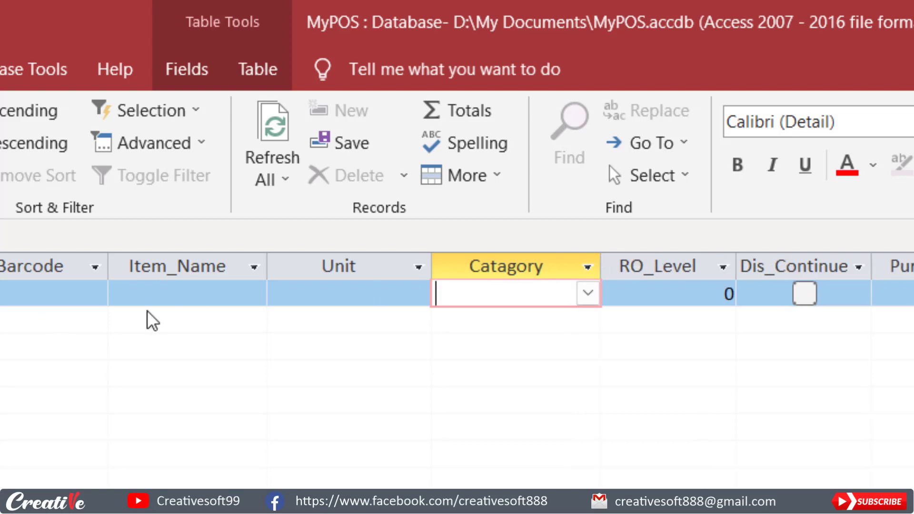
# Review the Unit and Catagory drop-down lists once more in the new record, and return to its Item_Name field
pyautogui.click(382, 291)
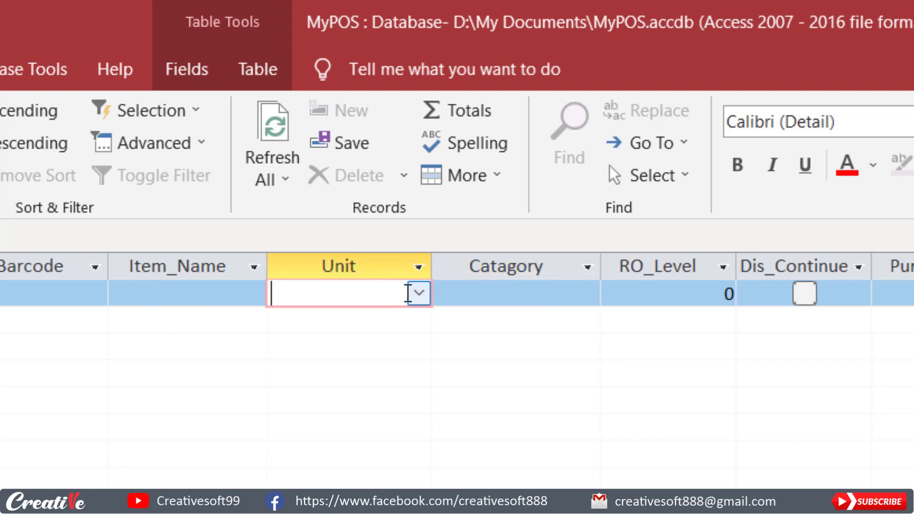
pyautogui.click(419, 293)
pyautogui.click(419, 293)
pyautogui.click(549, 294)
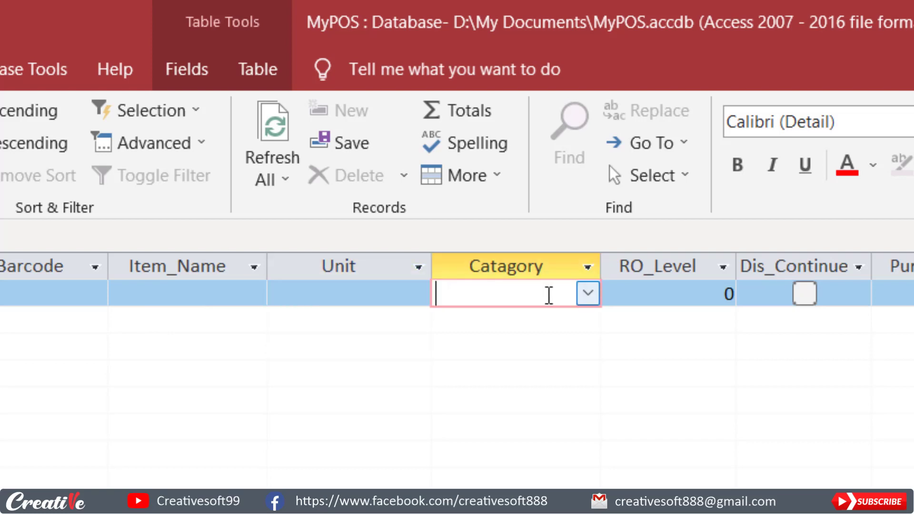
pyautogui.click(588, 294)
pyautogui.click(588, 294)
pyautogui.click(589, 294)
pyautogui.click(153, 300)
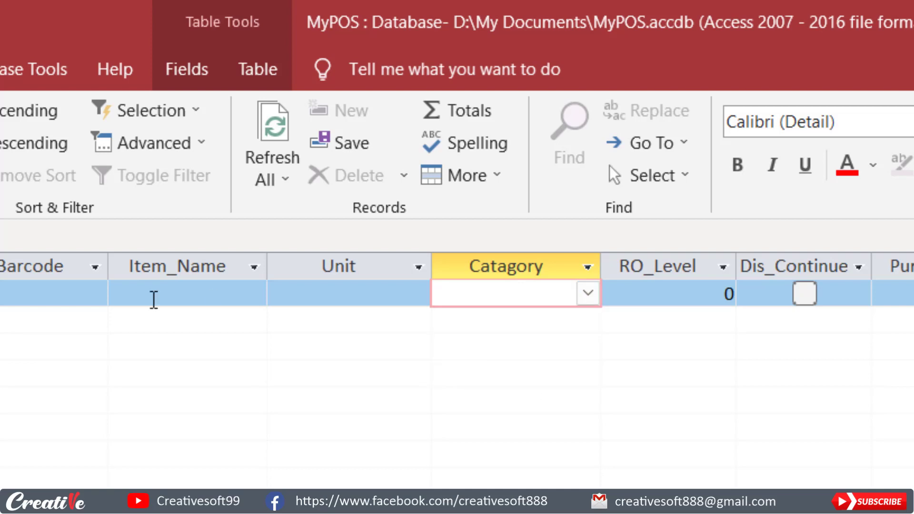